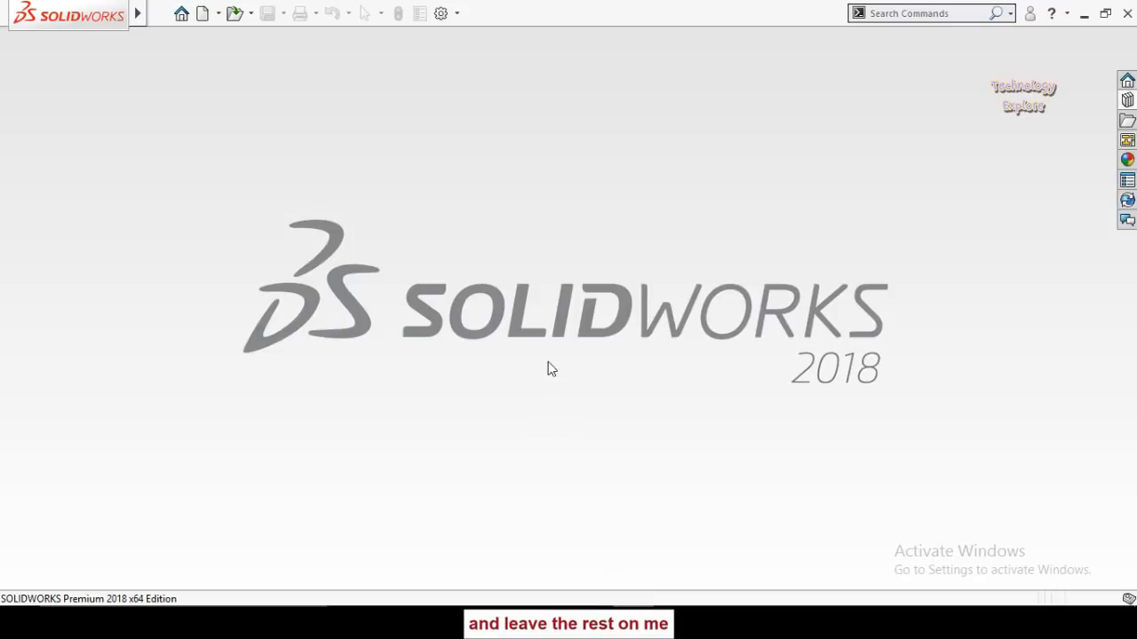
# Step: Create a new part document and open a sketch on the Front Plane
pyautogui.click(204, 15)
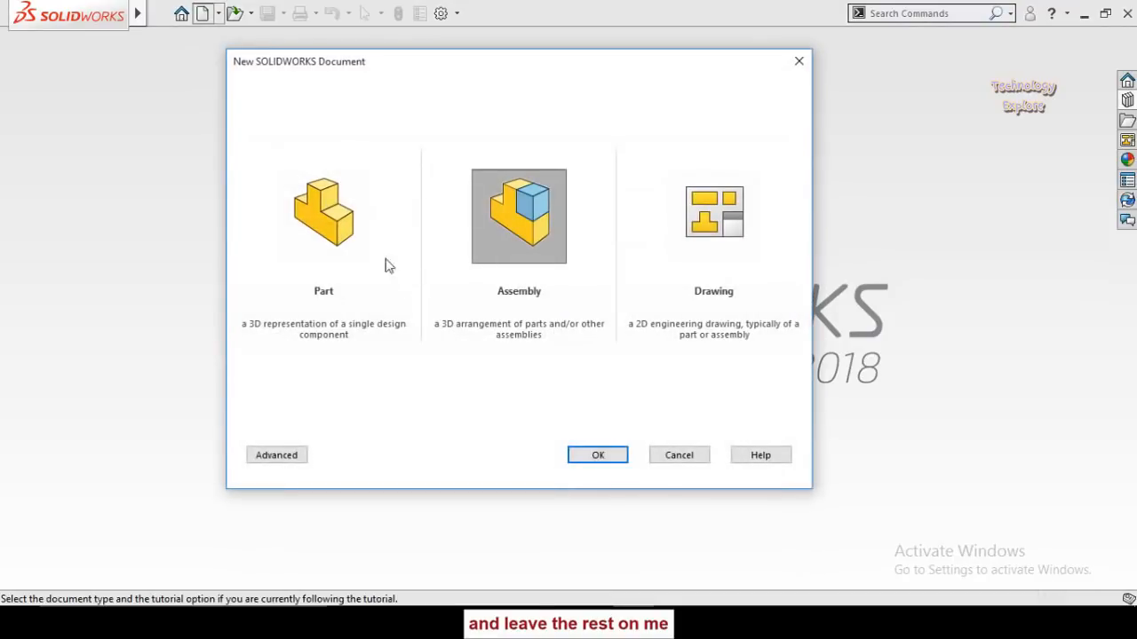
pyautogui.doubleClick(326, 227)
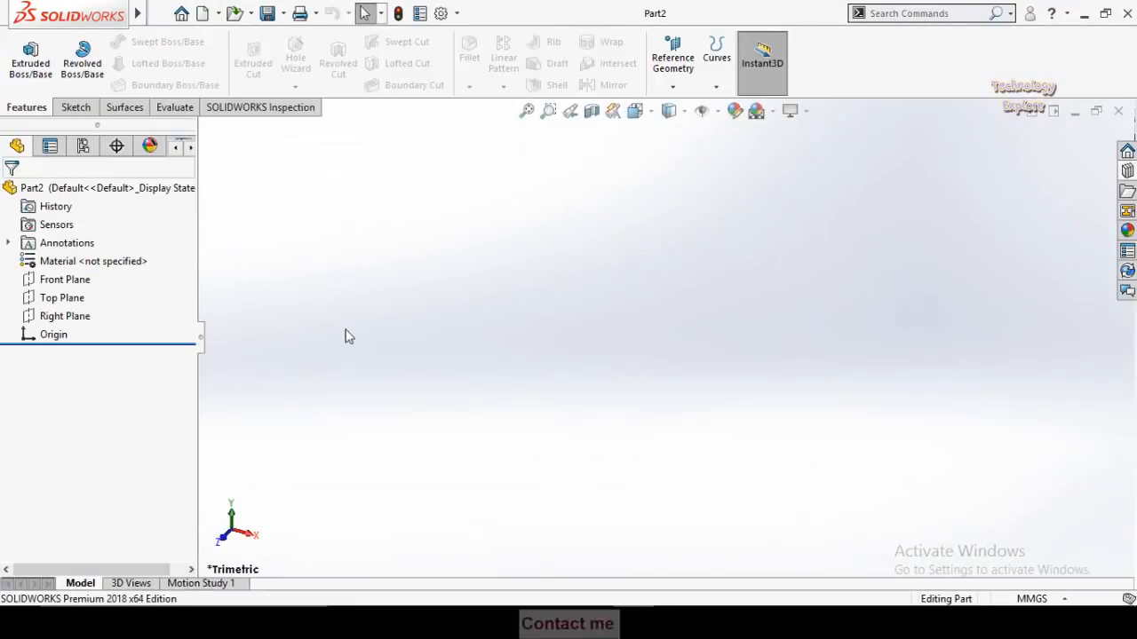
pyautogui.click(27, 286)
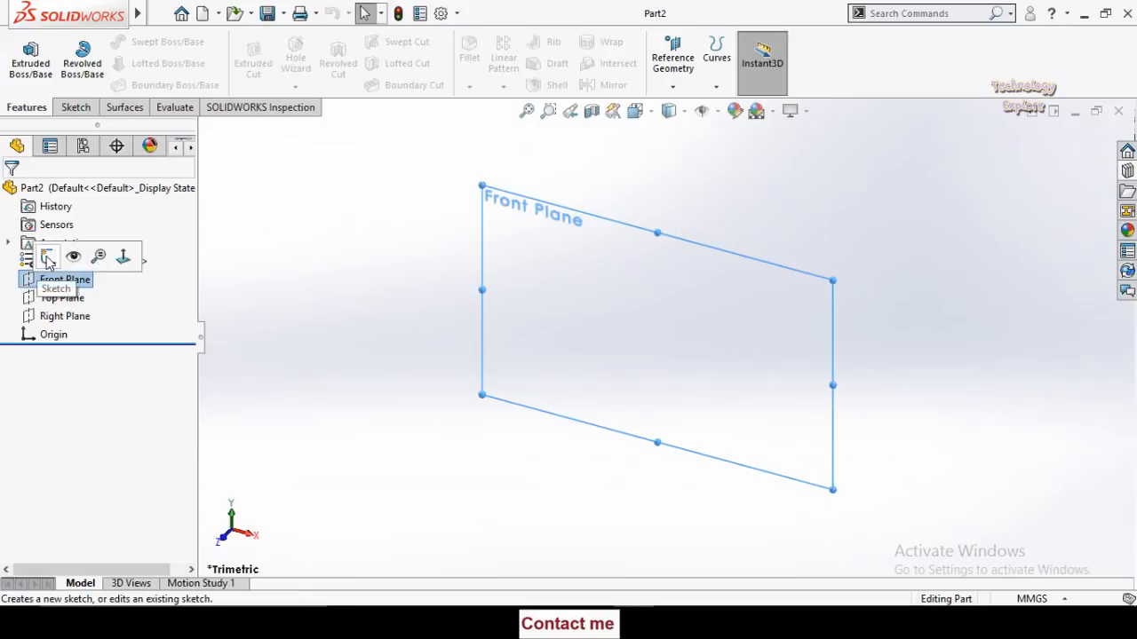
pyautogui.click(48, 256)
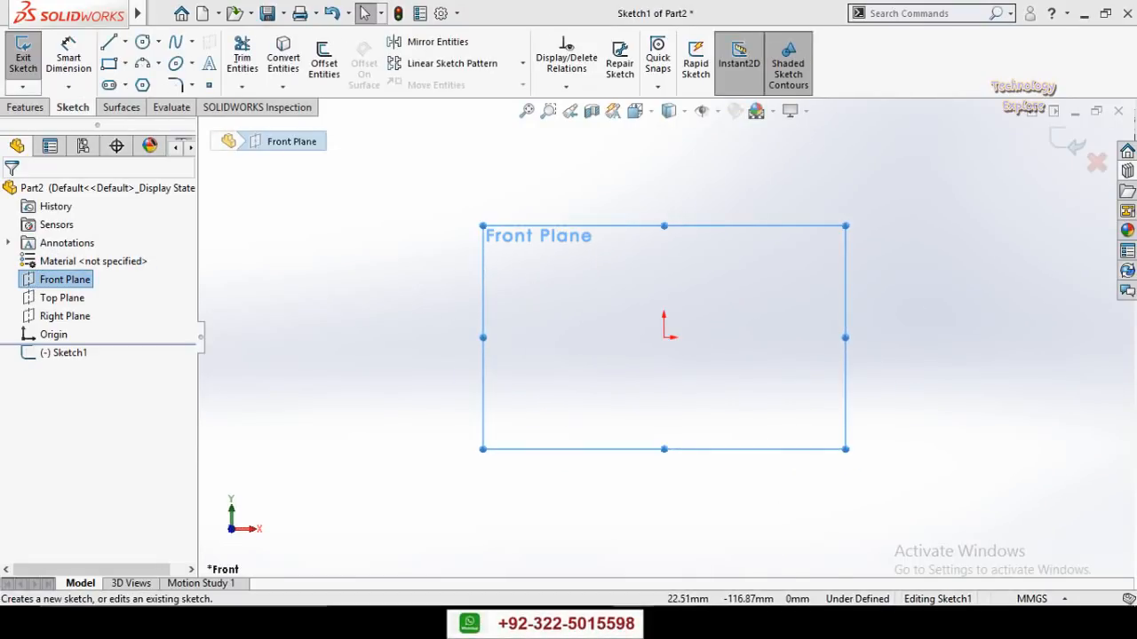
# Step: Check the bracket reference drawing, then sketch a horizontal line running right from the origin as the bottom edge
pyautogui.hotkey('alt', 'Tab')
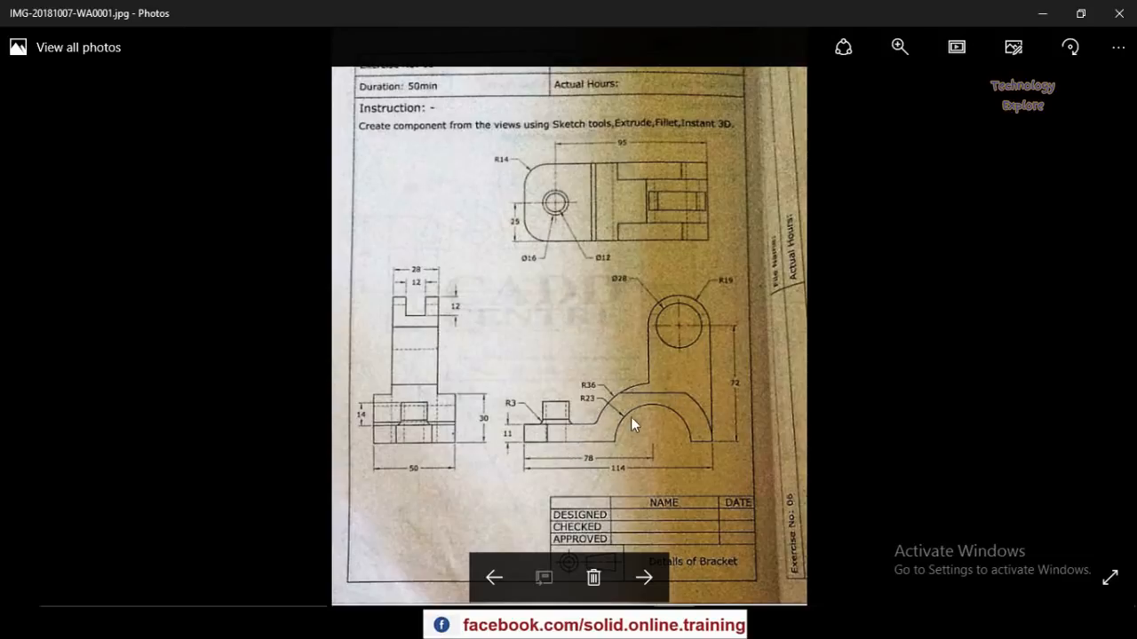
pyautogui.hotkey('alt', 'Tab')
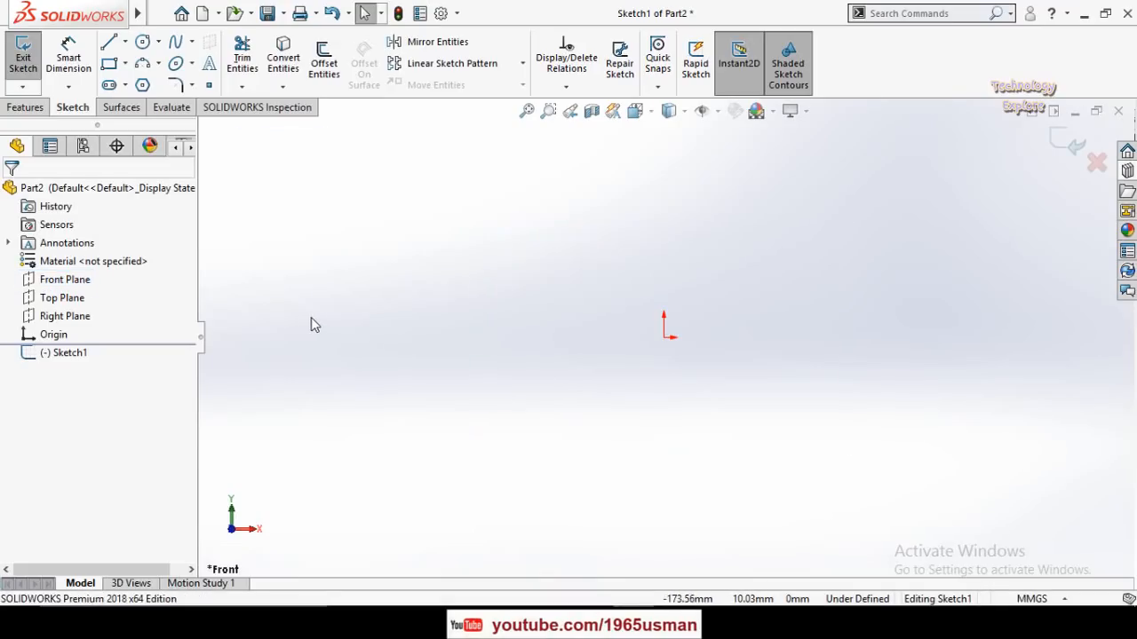
pyautogui.click(109, 43)
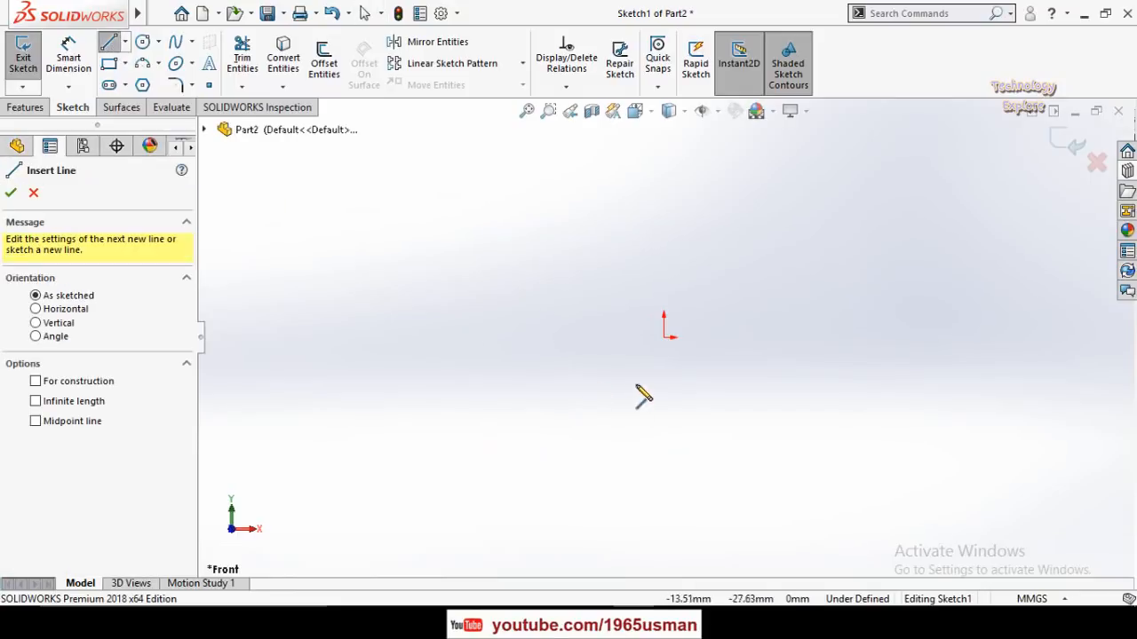
pyautogui.click(663, 337)
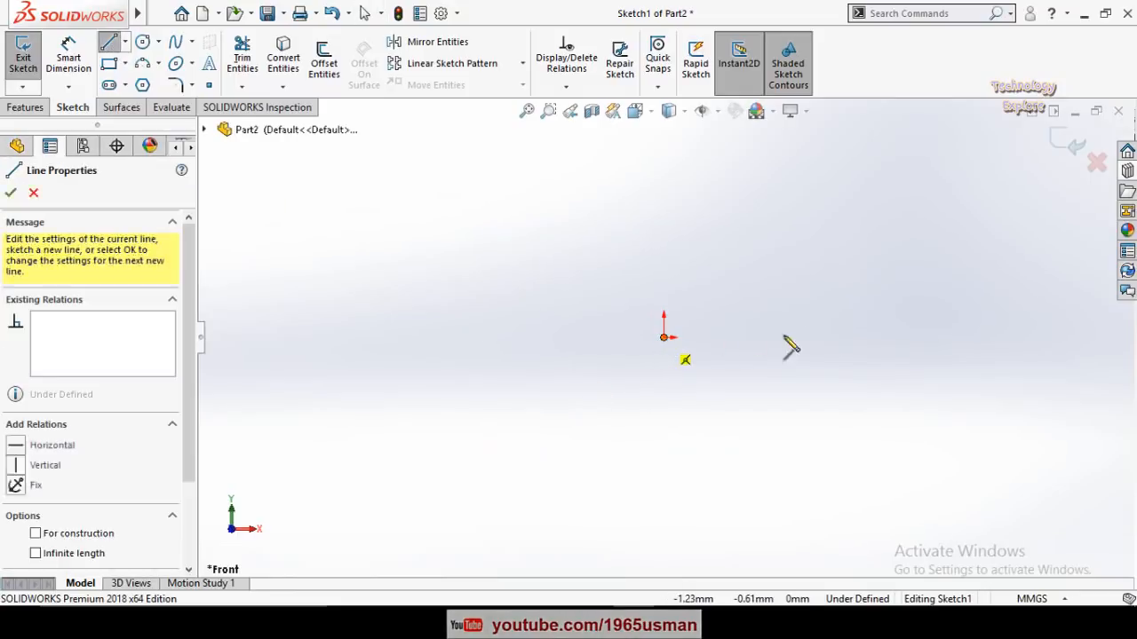
pyautogui.click(852, 338)
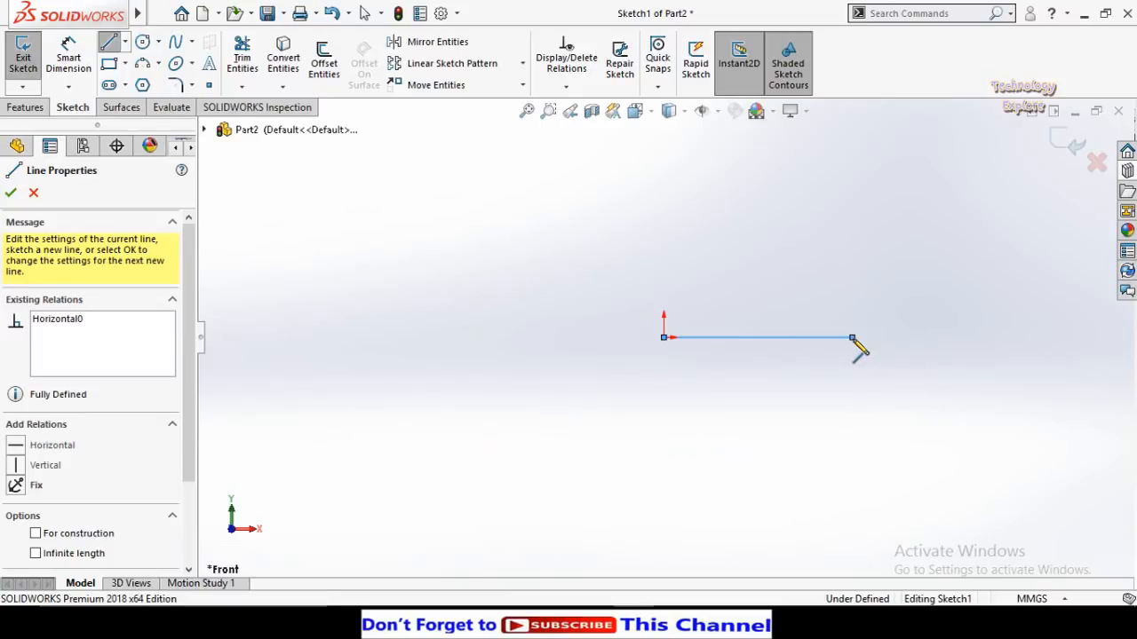
pyautogui.press('Escape')
# Step: Sketch a three-point semicircular arc of about 21 mm radius upward from the right end of the base line
pyautogui.click(142, 63)
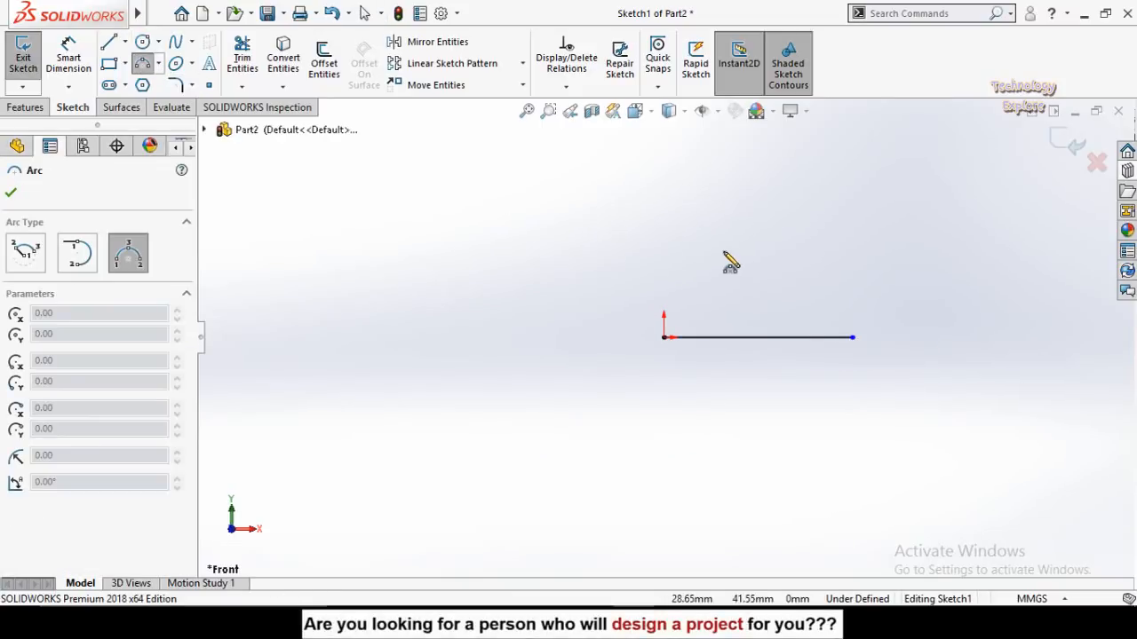
pyautogui.click(853, 339)
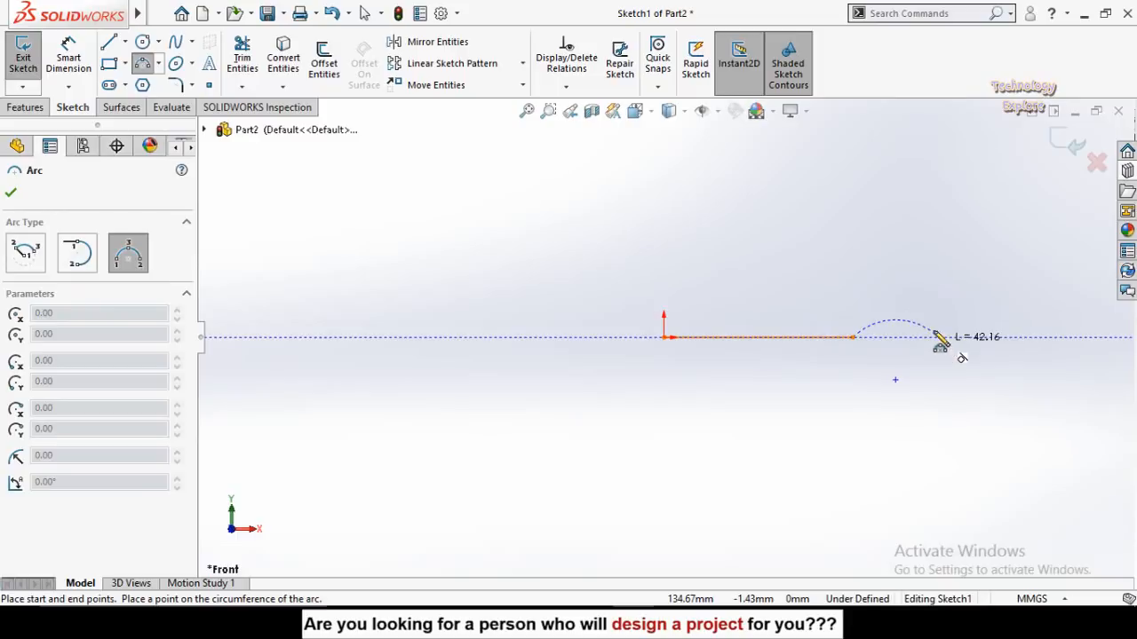
pyautogui.click(940, 339)
pyautogui.click(894, 295)
pyautogui.moveTo(989, 373)
pyautogui.keyDown('ctrl'); pyautogui.mouseDown(button='middle')
pyautogui.moveTo(944, 323)
pyautogui.moveTo(766, 402)
pyautogui.mouseUp(button='middle'); pyautogui.keyUp('ctrl')
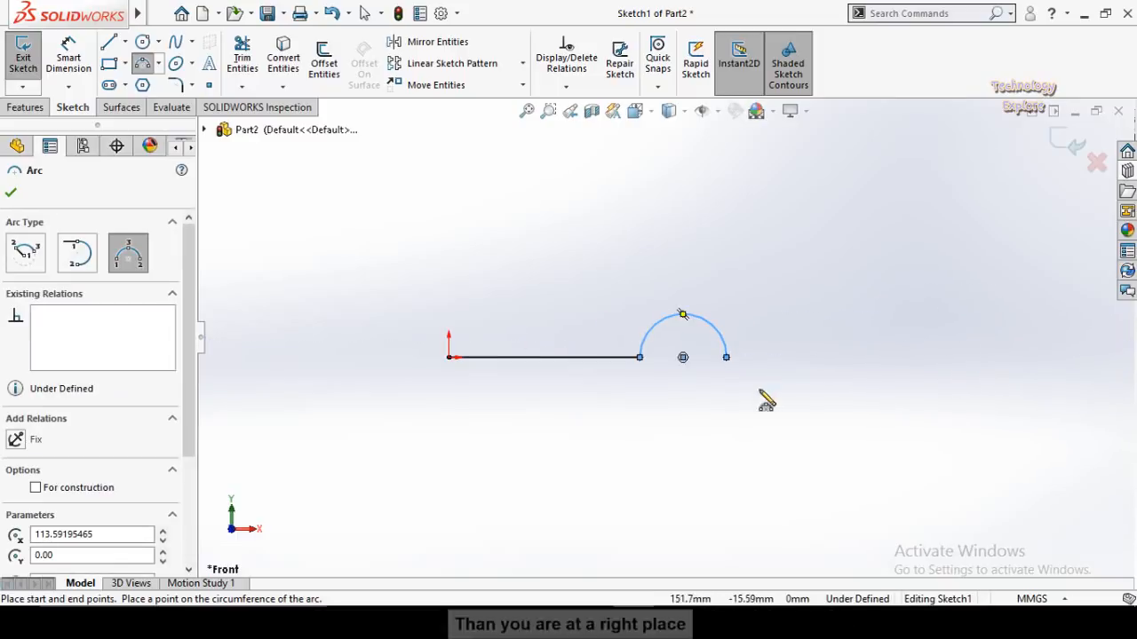
# Step: Sketch a horizontal line about 18 mm long outward from the free end of the arc
pyautogui.press('l')
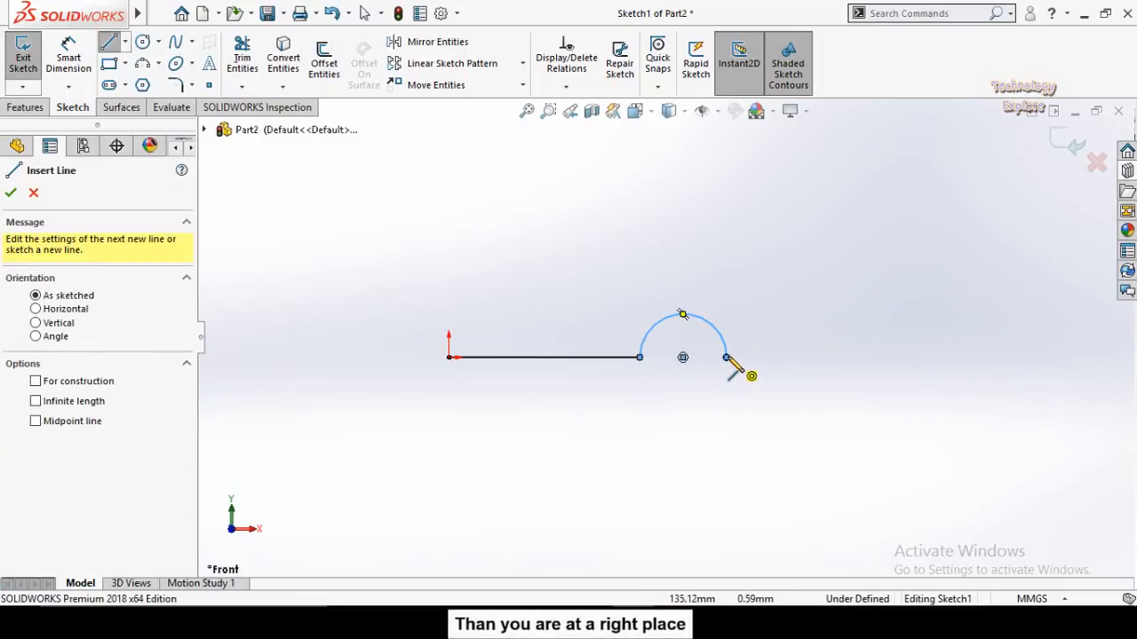
pyautogui.click(726, 357)
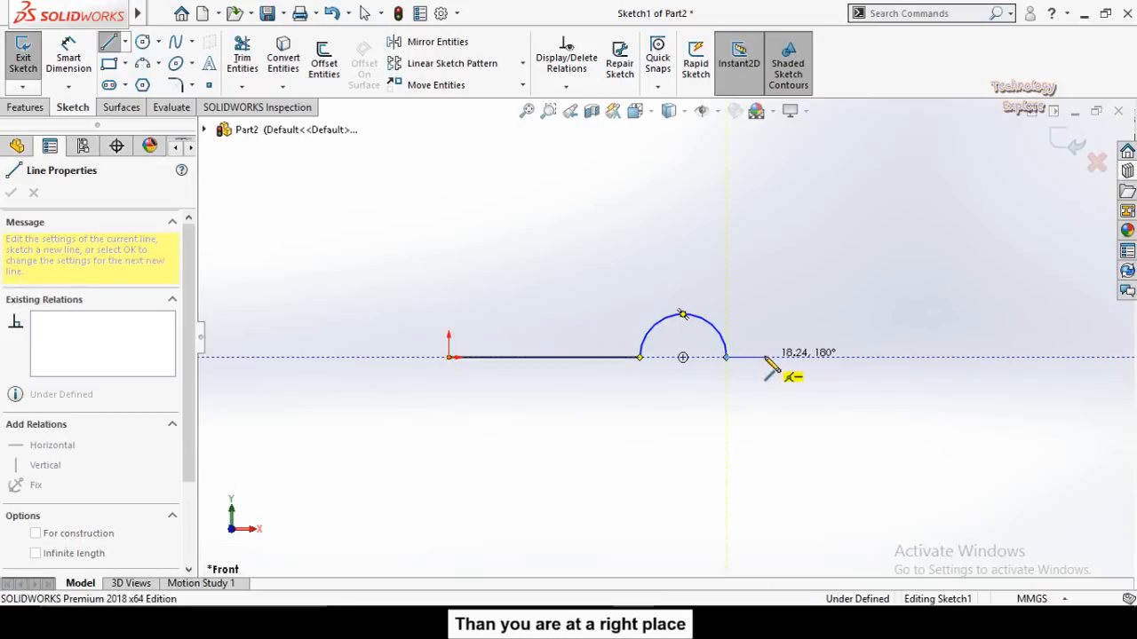
pyautogui.click(765, 357)
pyautogui.press('Escape')
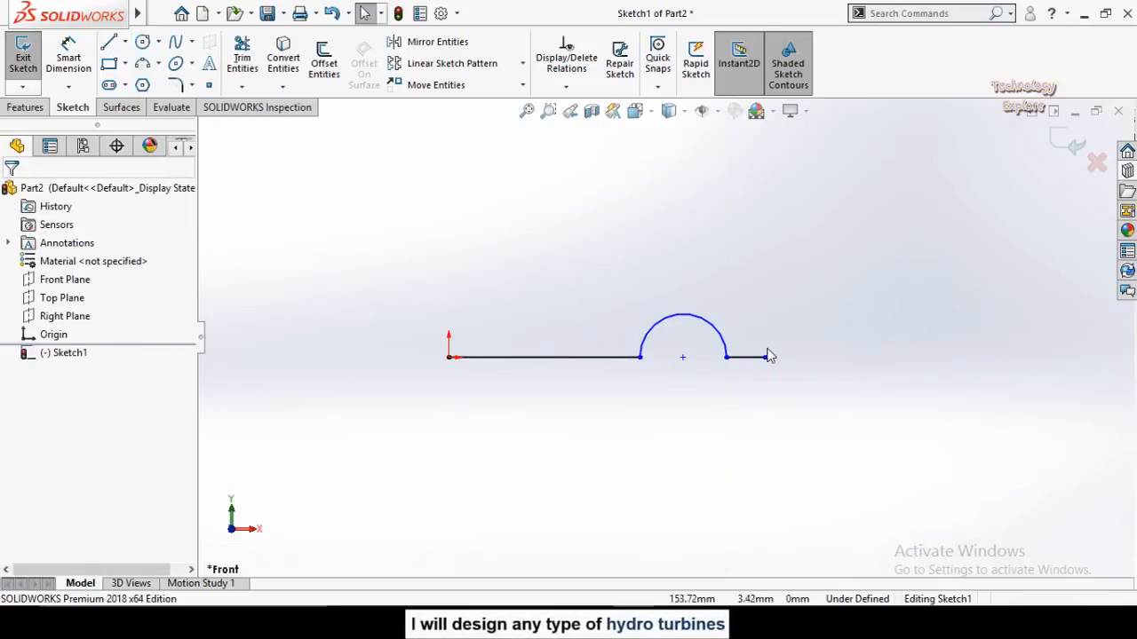
# Step: Sketch a vertical line about 12 mm high up from the origin and a horizontal line from its top toward the arc
pyautogui.click(108, 43)
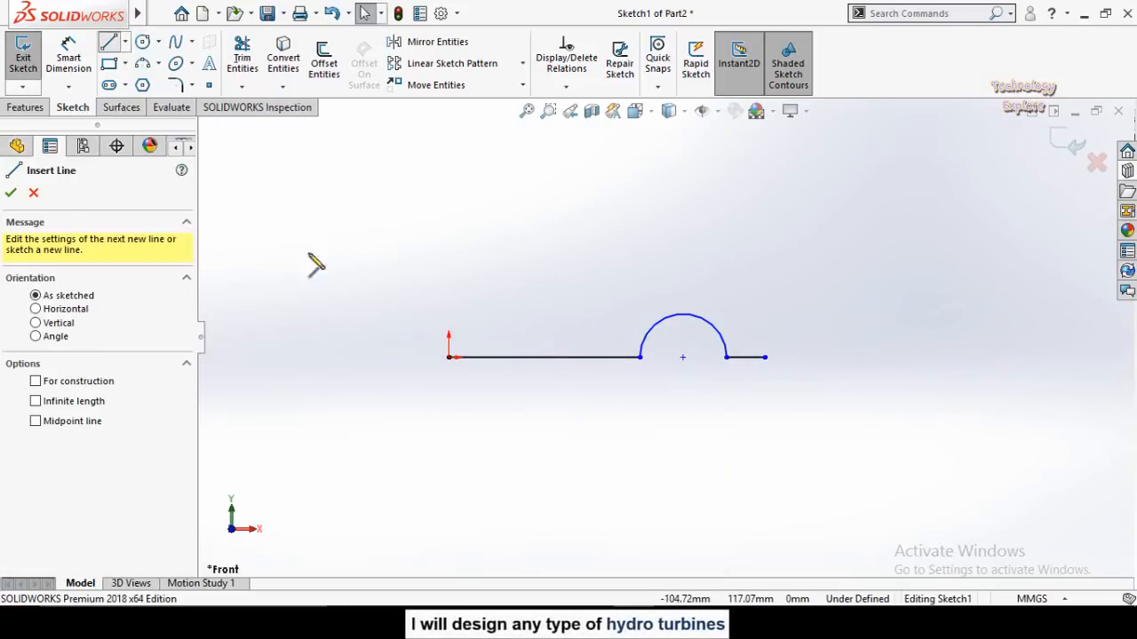
pyautogui.click(448, 357)
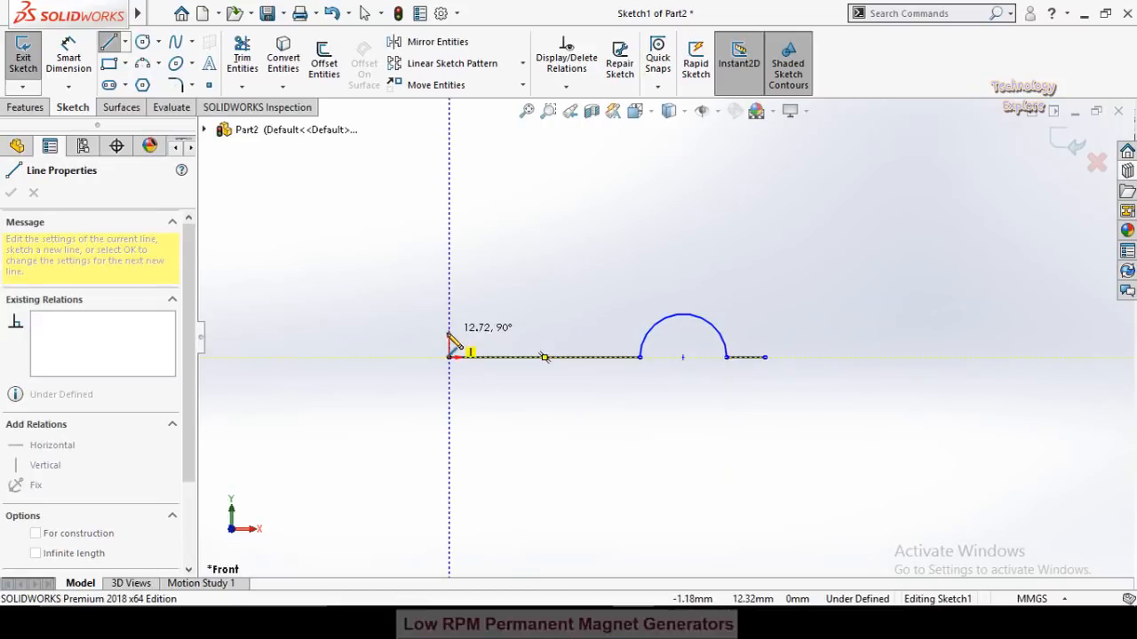
pyautogui.click(449, 332)
pyautogui.click(588, 333)
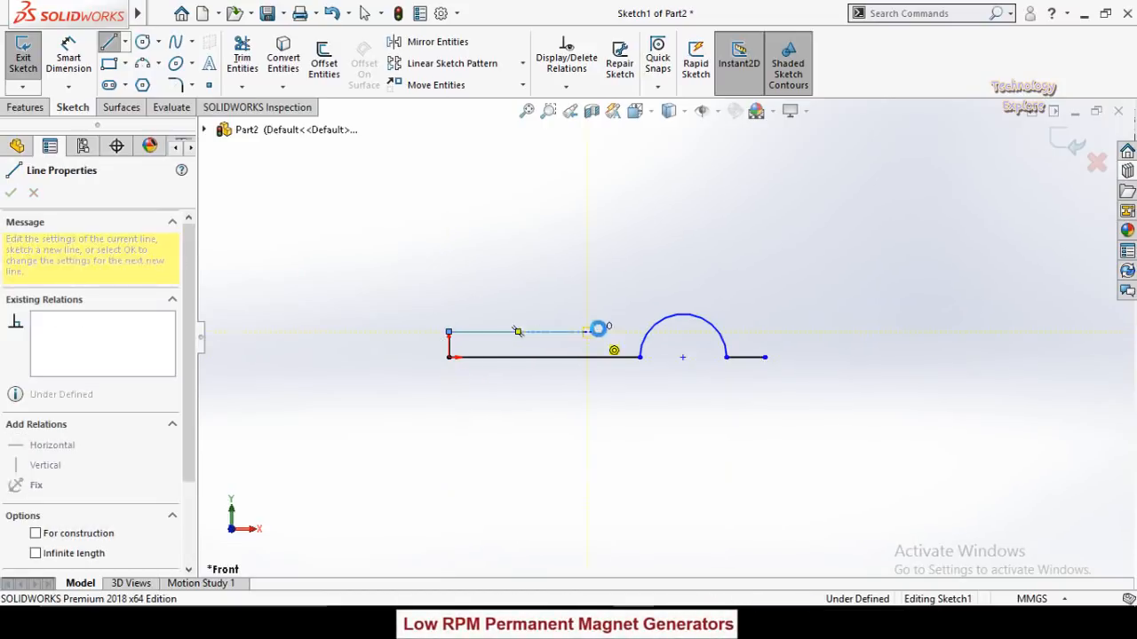
pyautogui.press('Escape')
# Step: Close the profile with an outer three-point arc of about 44 mm radius from the upper line's end to the short line's outer end
pyautogui.click(142, 63)
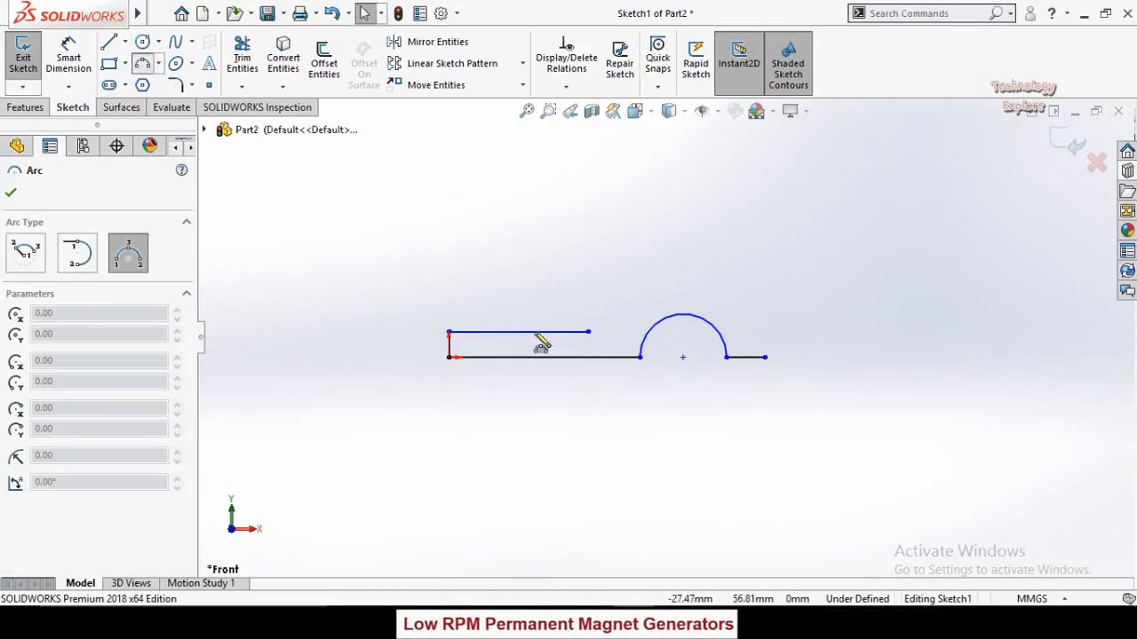
pyautogui.click(588, 333)
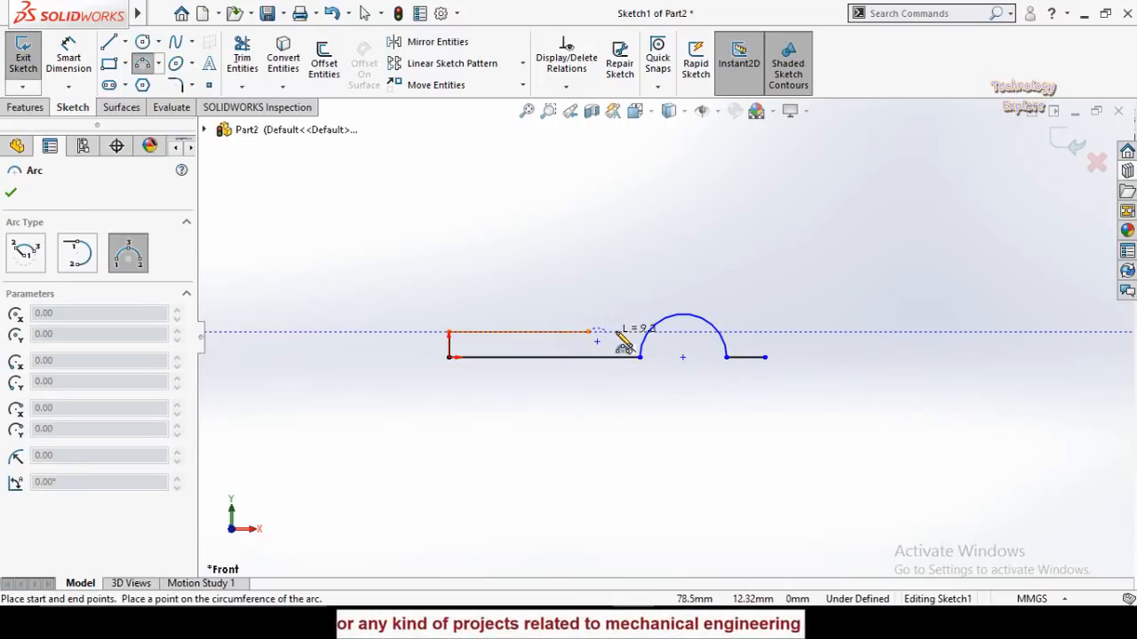
pyautogui.click(765, 356)
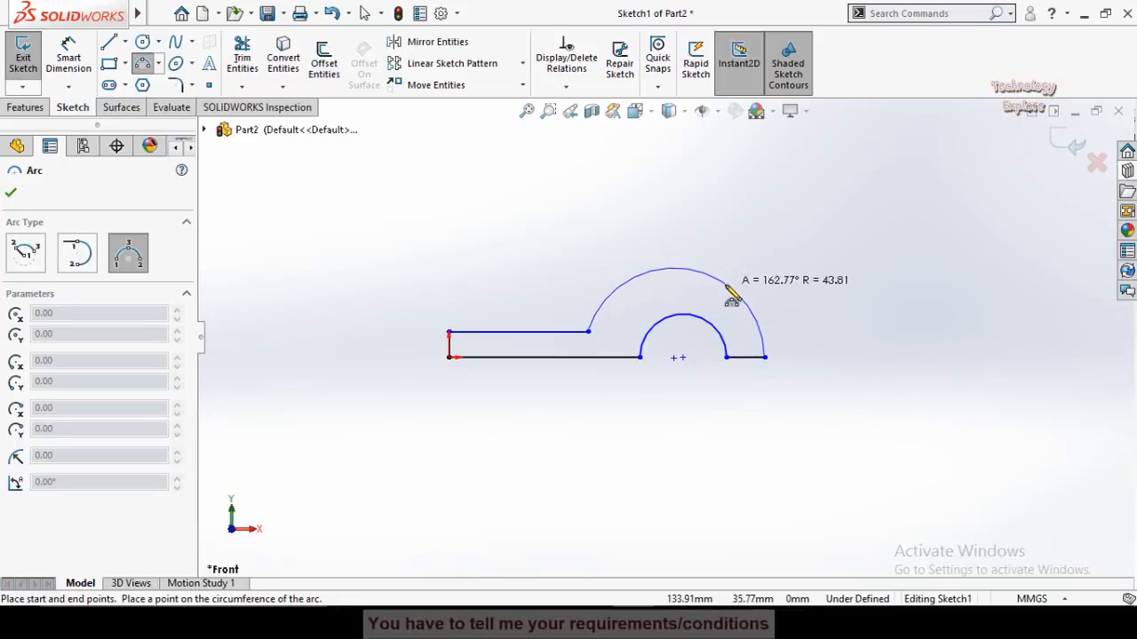
pyautogui.click(726, 288)
pyautogui.press('Escape')
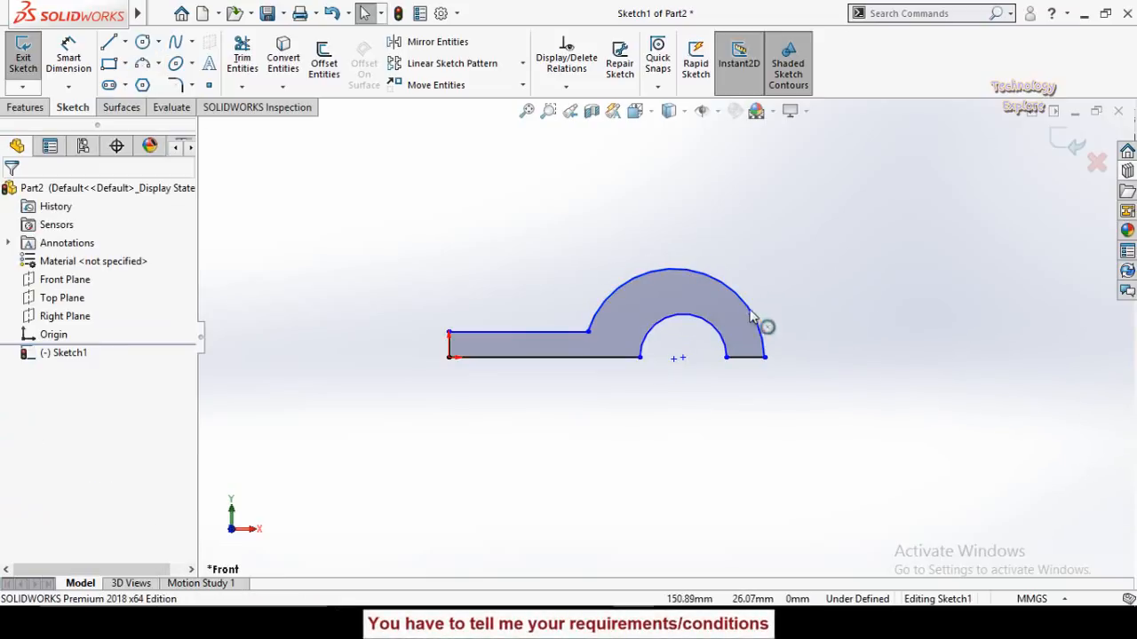
# Step: Make the outer and inner arcs concentric
pyautogui.moveTo(736, 236); pyautogui.dragTo(685, 333)
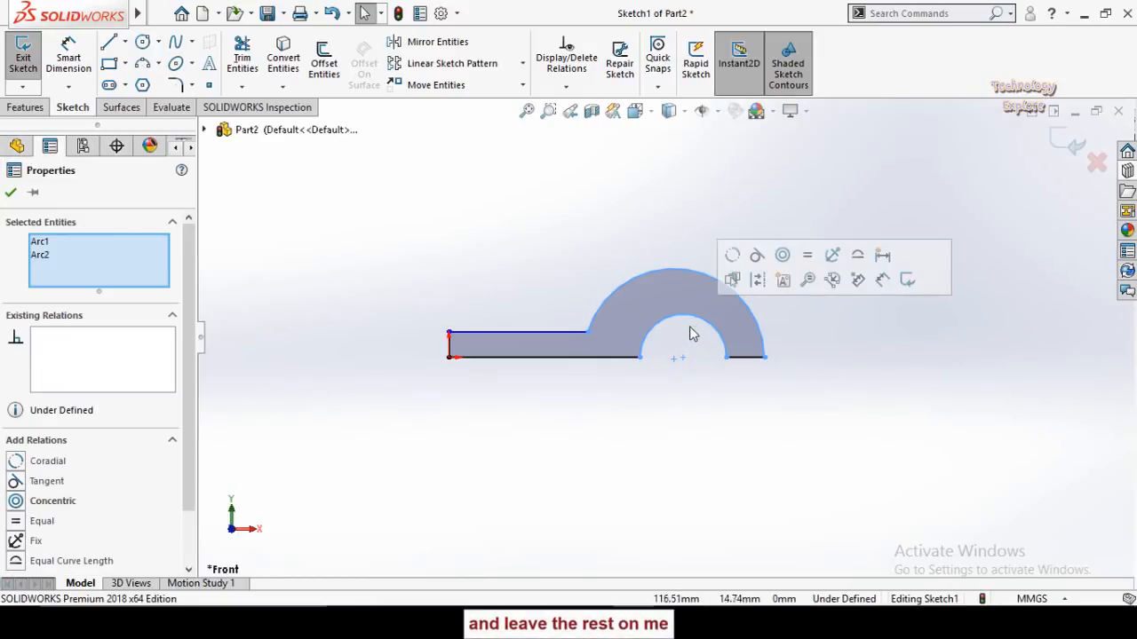
pyautogui.click(782, 255)
pyautogui.click(802, 425)
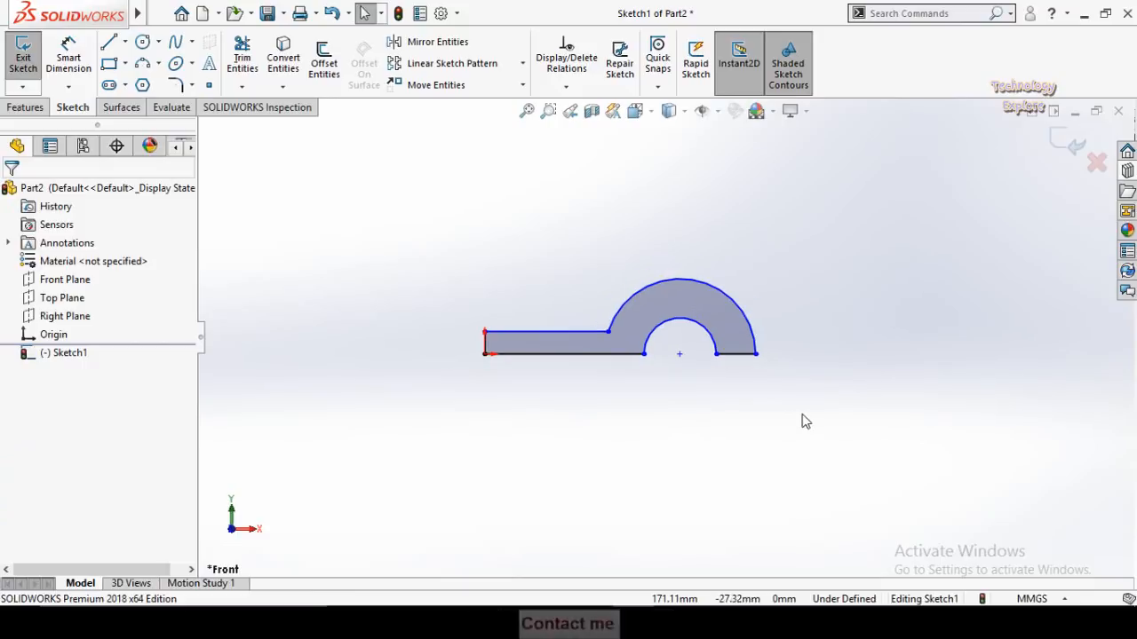
# Step: Dimension the inner arc with a radius of 23 mm
pyautogui.scroll(-1, 775, 382)
pyautogui.moveTo(789, 409); pyautogui.dragTo(796, 335, button='right')
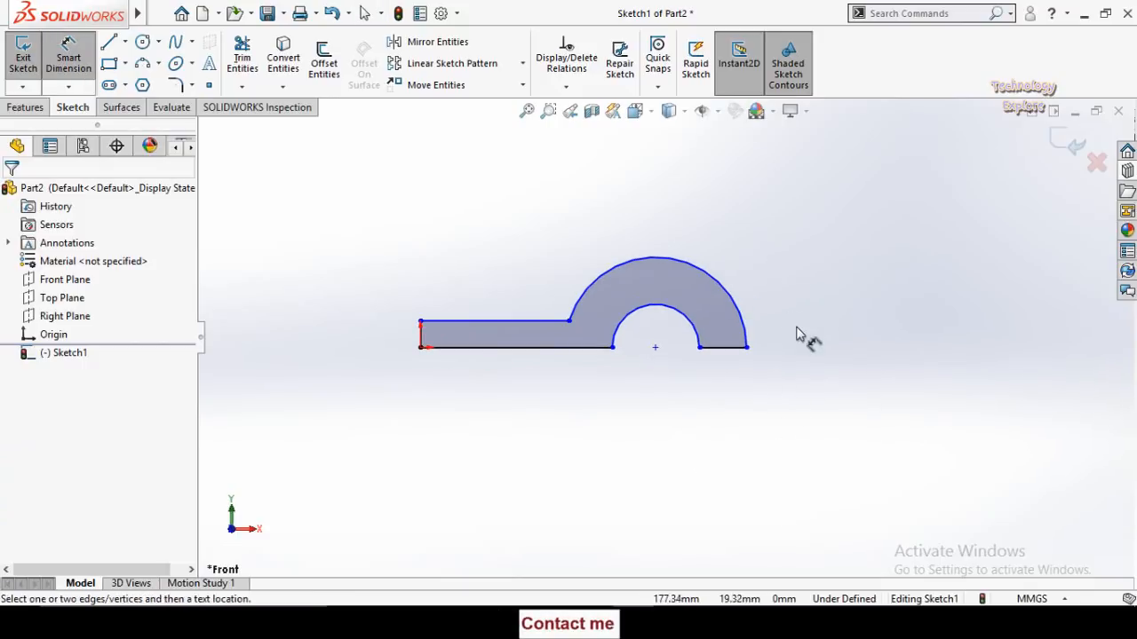
pyautogui.click(693, 330)
pyautogui.click(834, 295)
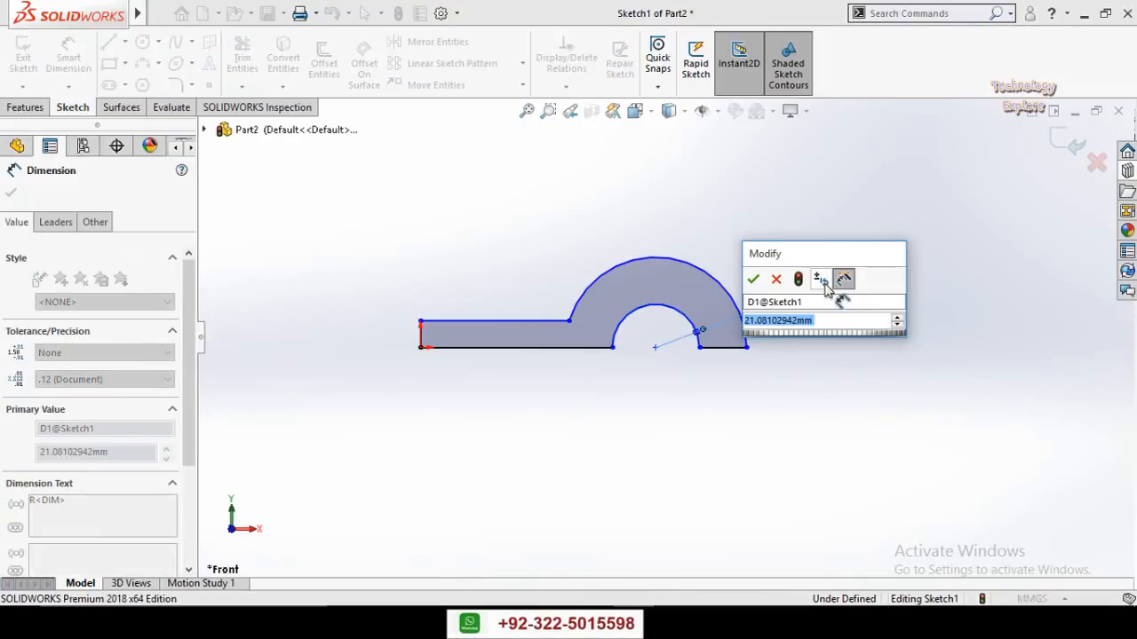
pyautogui.write('23')
pyautogui.press('Return')
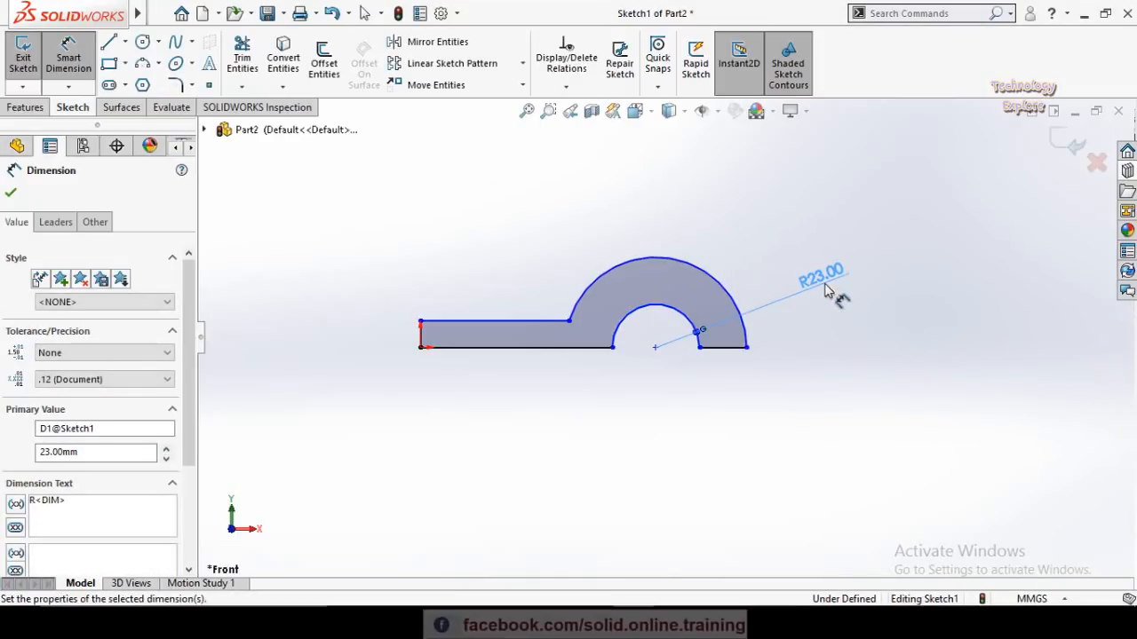
# Step: Dimension the outer arc with a radius of 36 mm
pyautogui.click(726, 289)
pyautogui.click(765, 236)
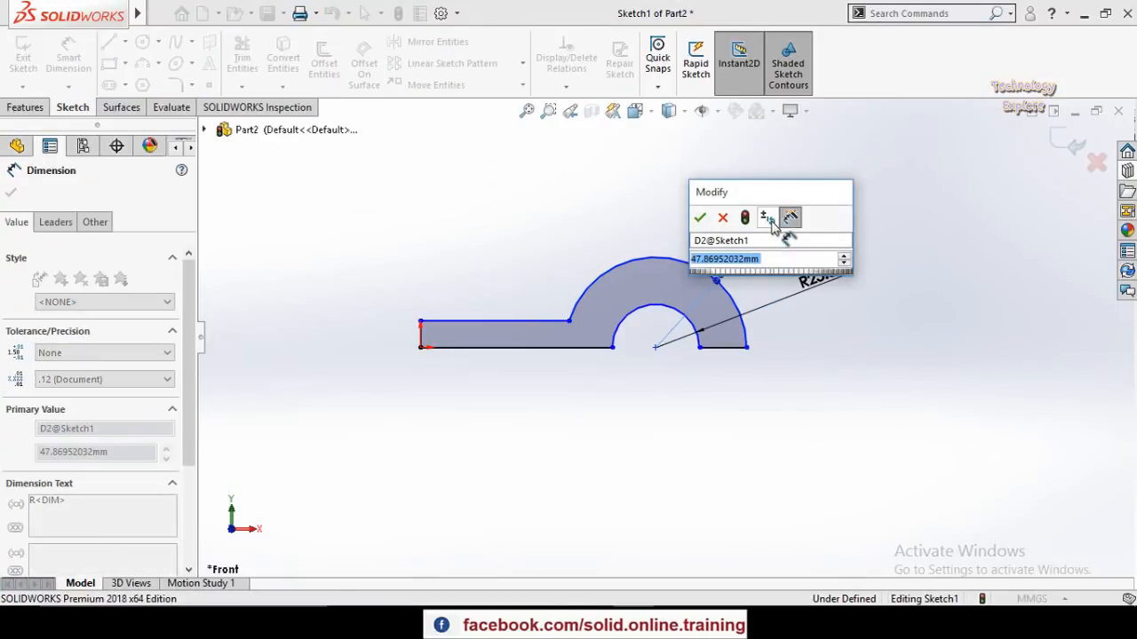
pyautogui.write('36')
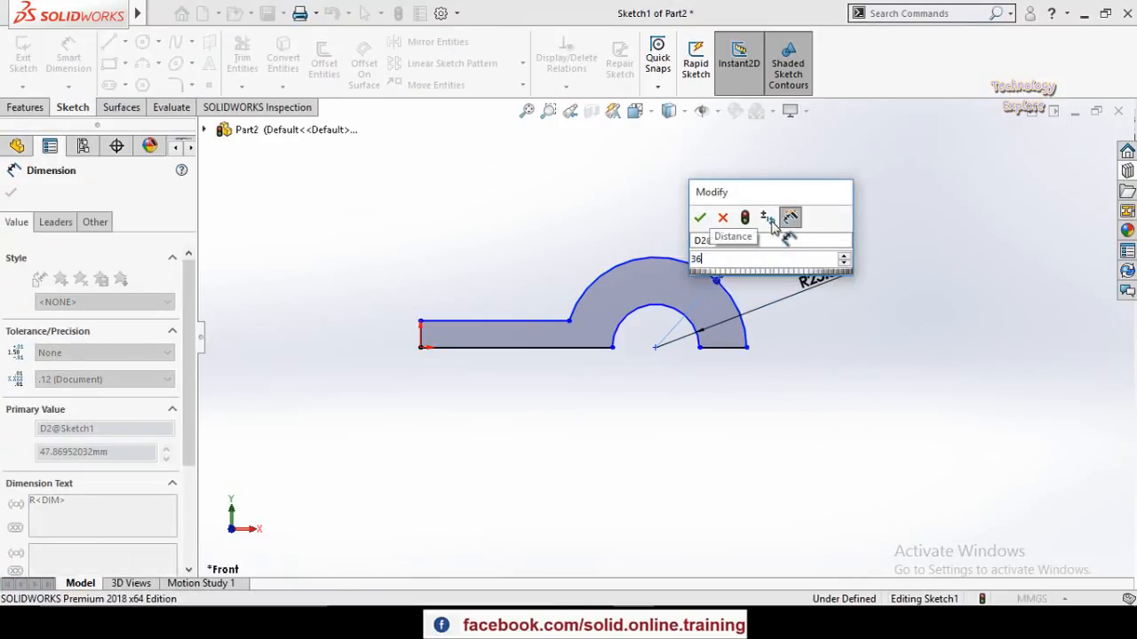
pyautogui.press('Return')
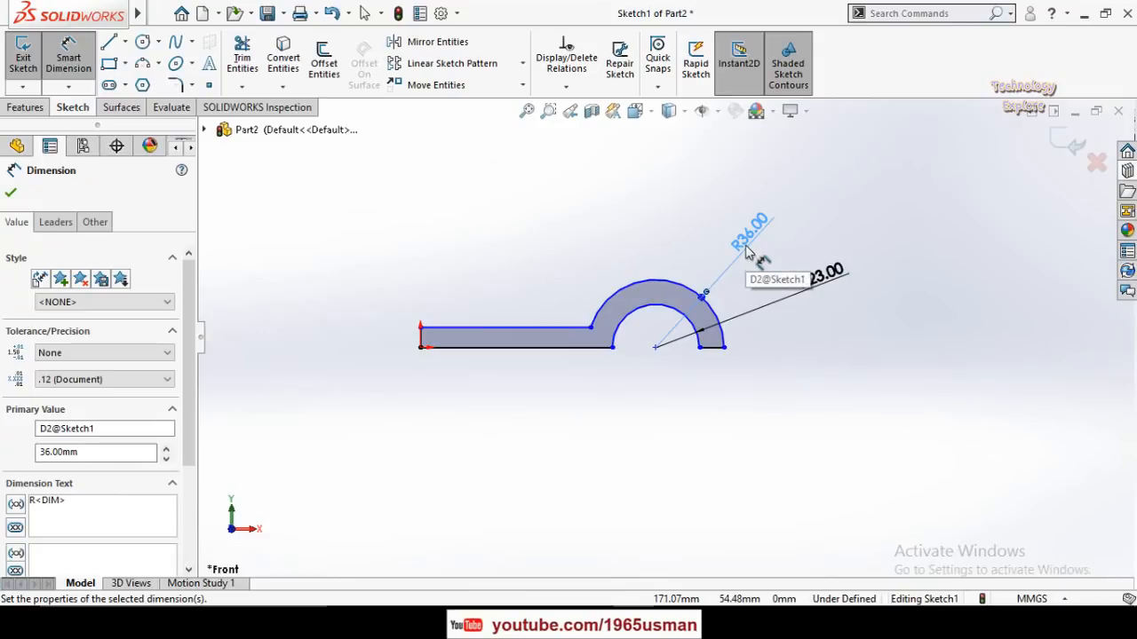
pyautogui.click(550, 259)
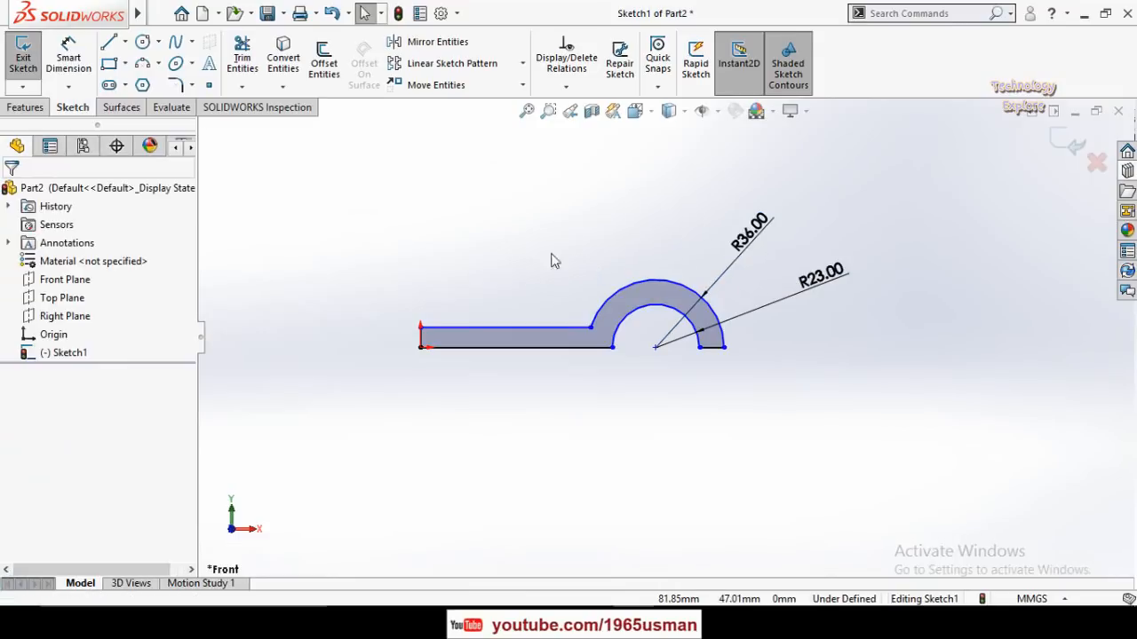
# Step: Sketch a horizontal line about 76 mm long across the upper part of the outer arc, extending past it on both sides
pyautogui.click(108, 42)
pyautogui.scroll(-3, 673, 296)
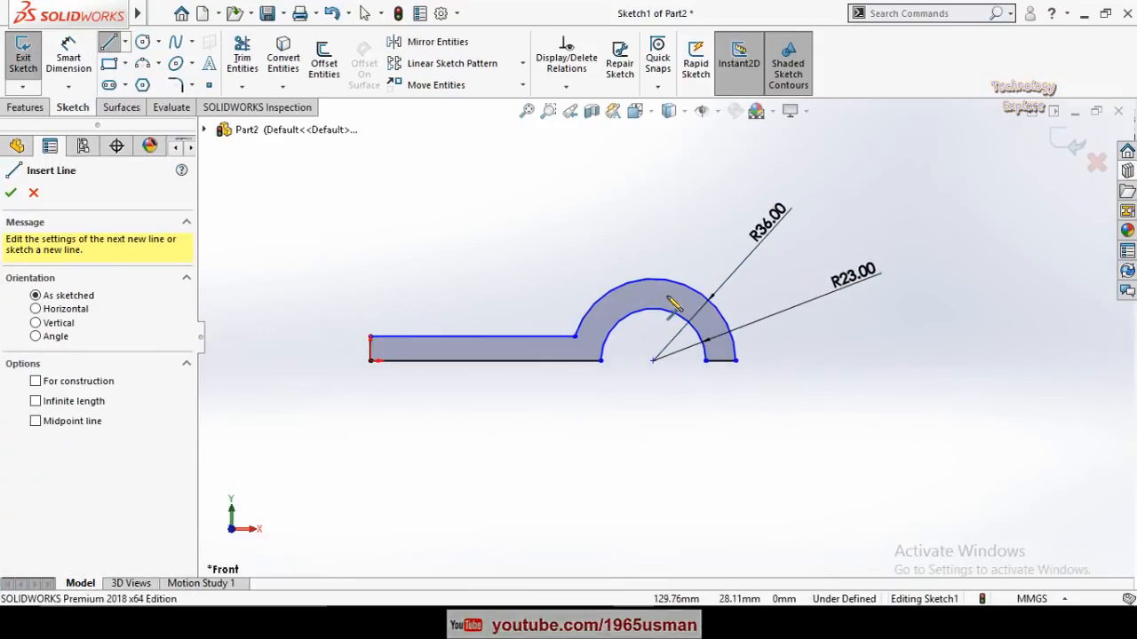
pyautogui.click(555, 297)
pyautogui.click(766, 298)
pyautogui.press('Escape')
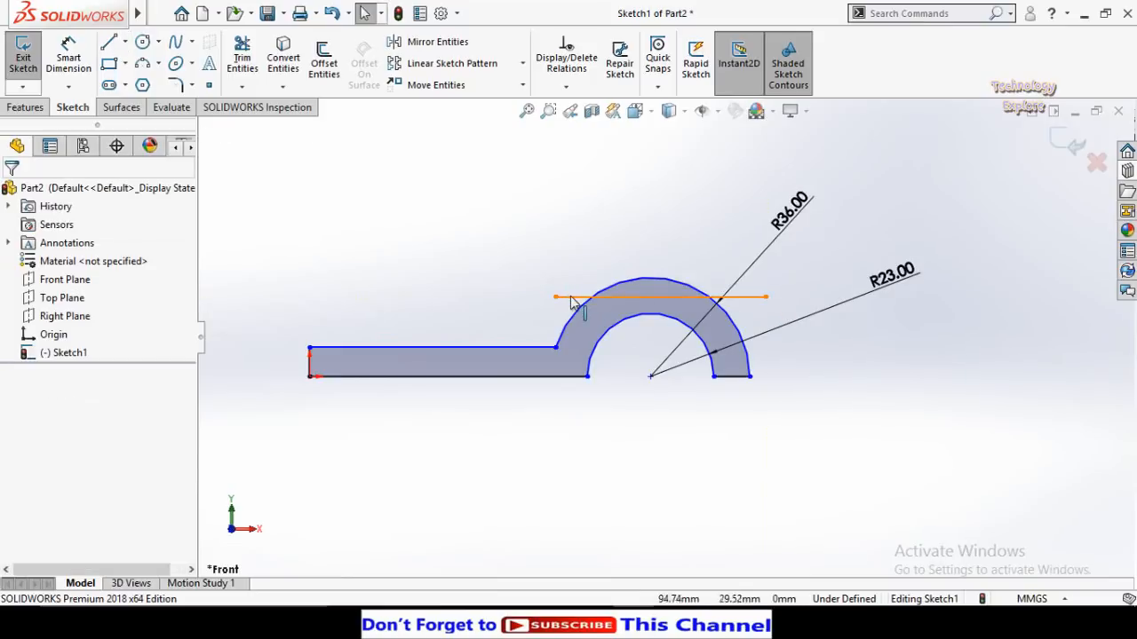
pyautogui.click(591, 298)
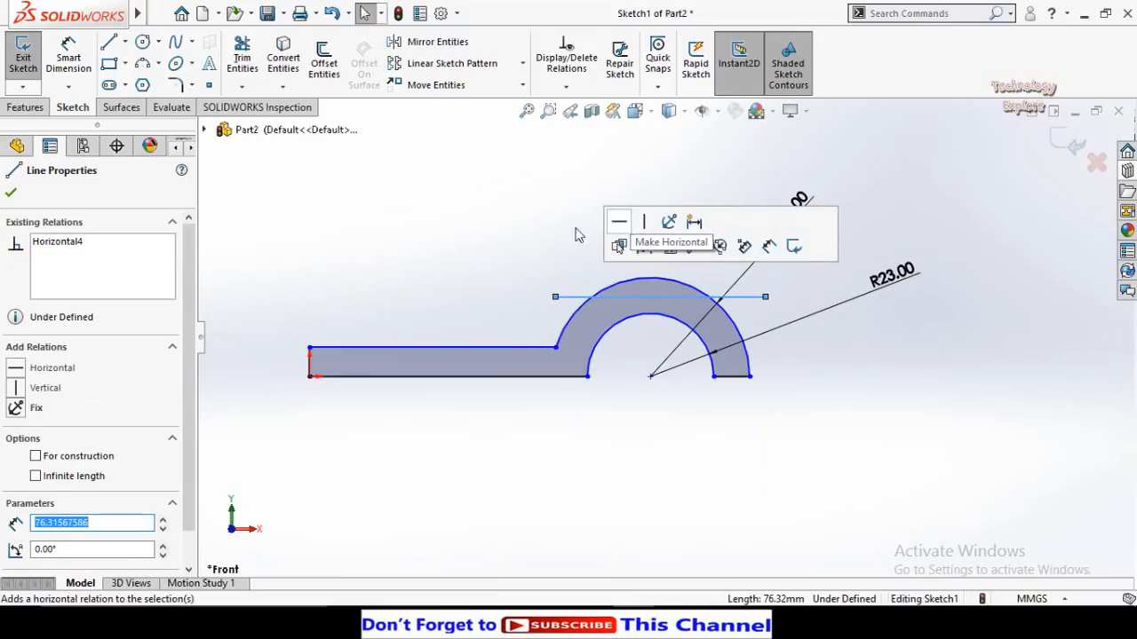
pyautogui.click(441, 320)
# Step: Dimension the upper horizontal line 30 mm above the profile's bottom line
pyautogui.moveTo(442, 318); pyautogui.dragTo(443, 257, button='right')
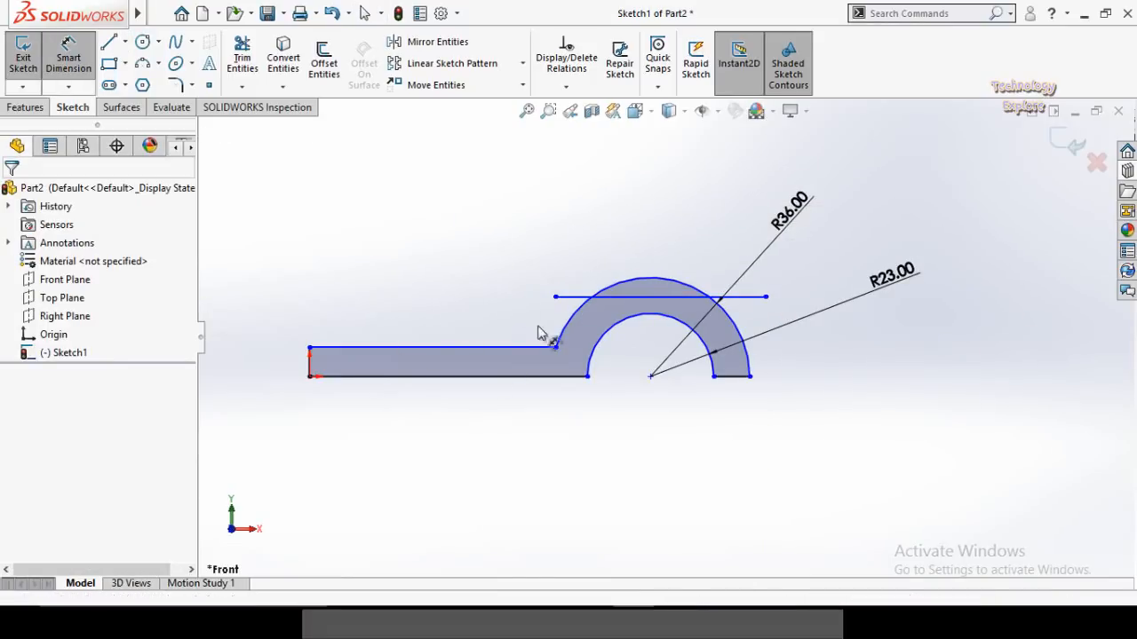
pyautogui.click(569, 377)
pyautogui.click(582, 296)
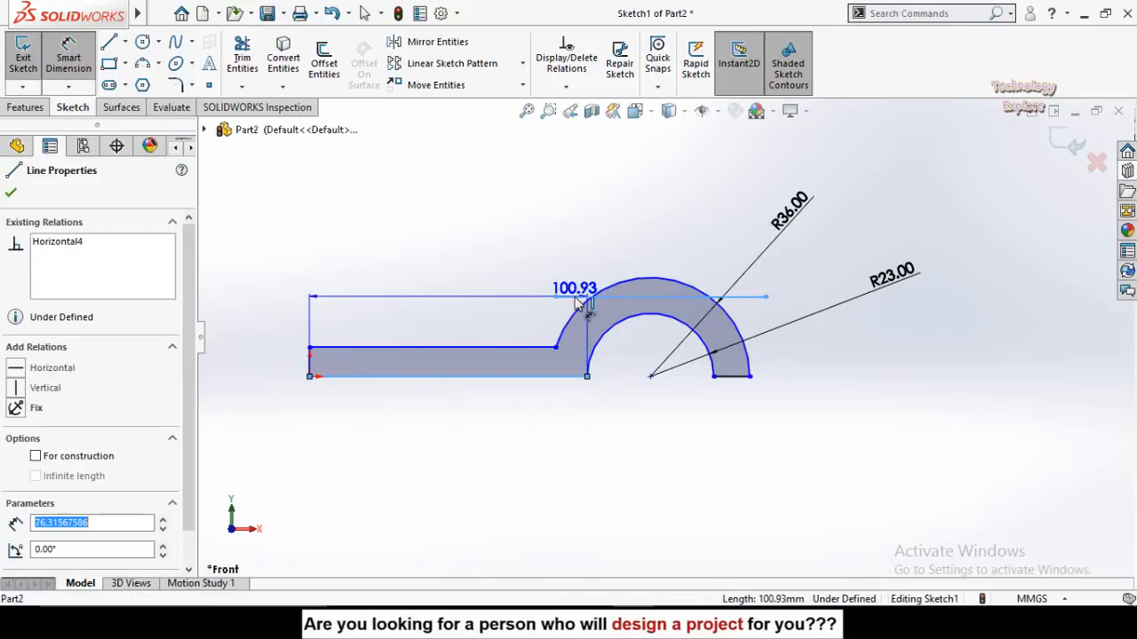
pyautogui.click(630, 472)
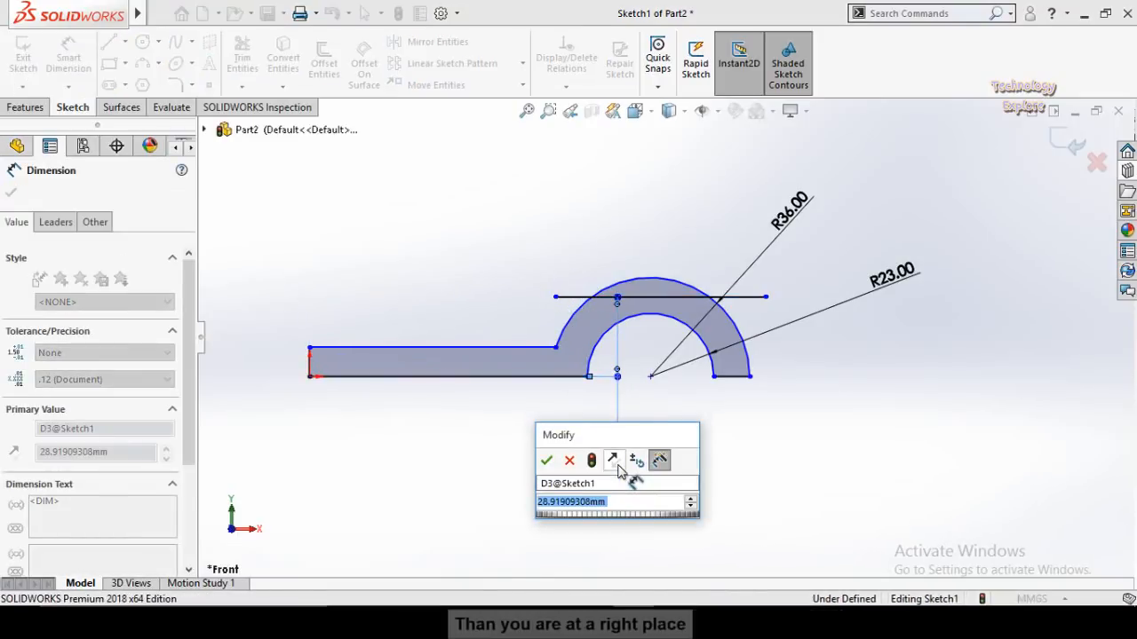
pyautogui.write('30')
pyautogui.press('Return')
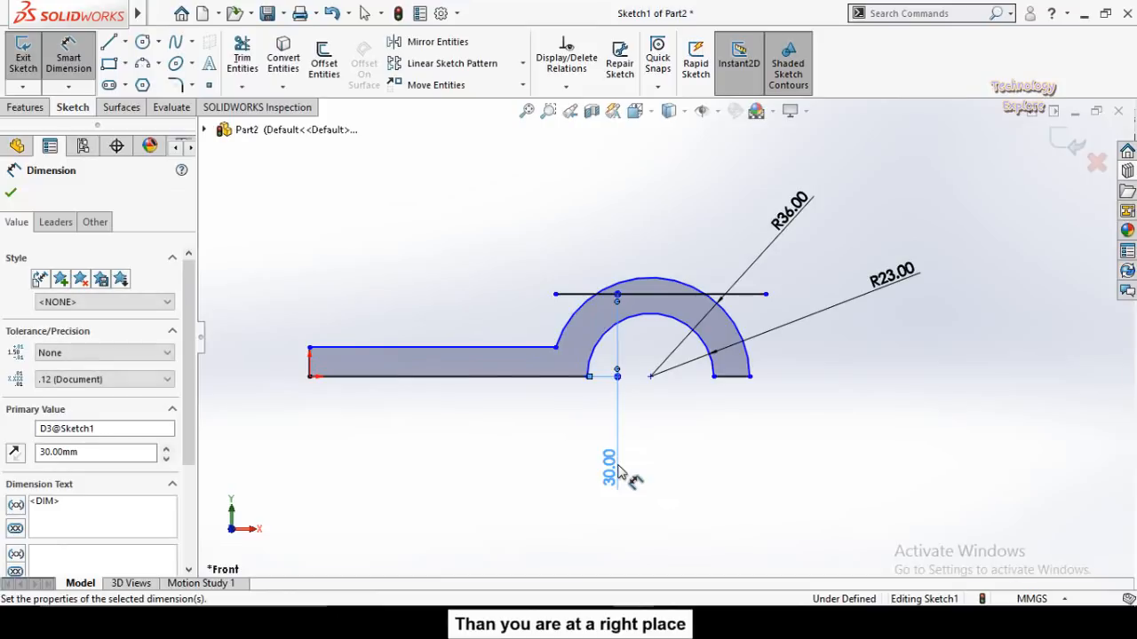
pyautogui.press('Escape')
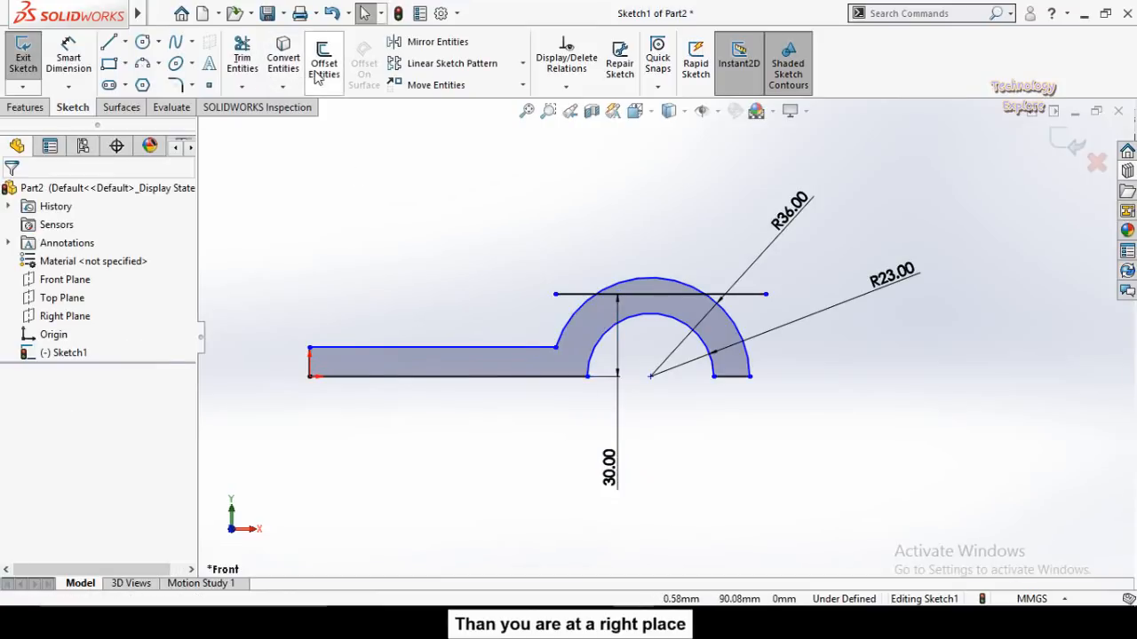
# Step: Trim the outer arc above the horizontal line and the line's ends that extend beyond the arc
pyautogui.click(242, 55)
pyautogui.scroll(-1, 558, 230)
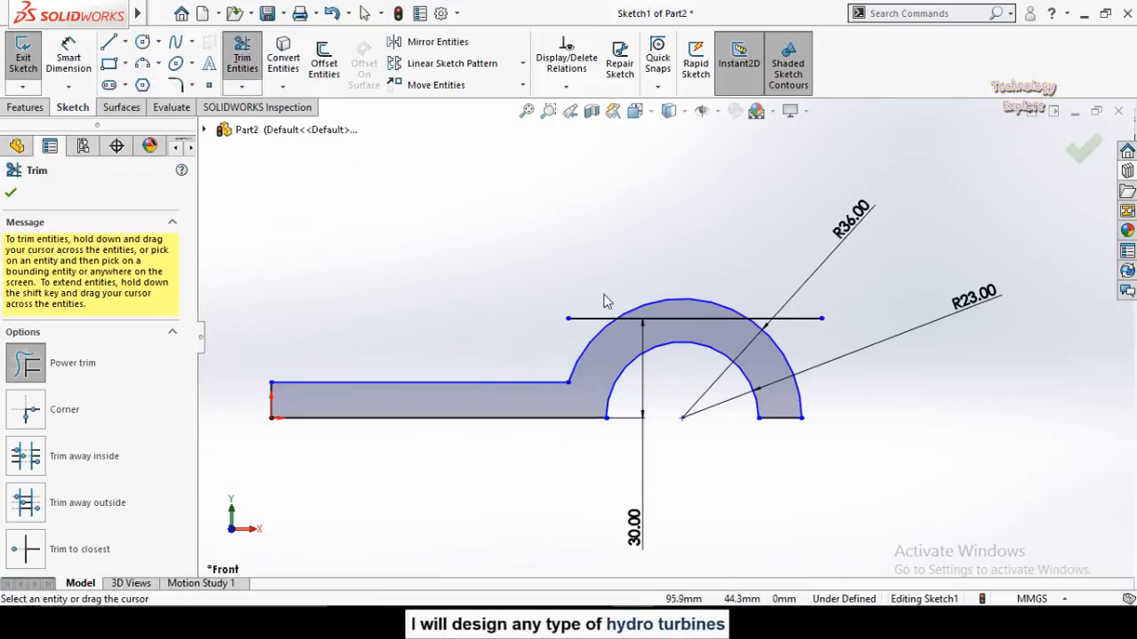
pyautogui.scroll(-1, 604, 302)
pyautogui.scroll(-1, 577, 356)
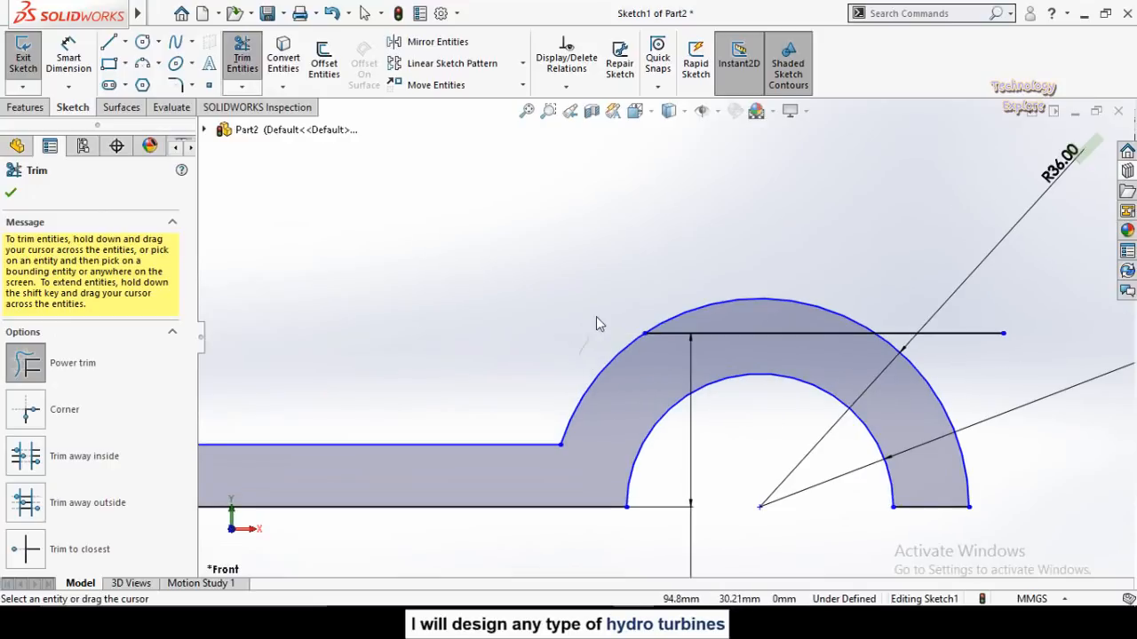
pyautogui.moveTo(600, 332); pyautogui.dragTo(731, 307)
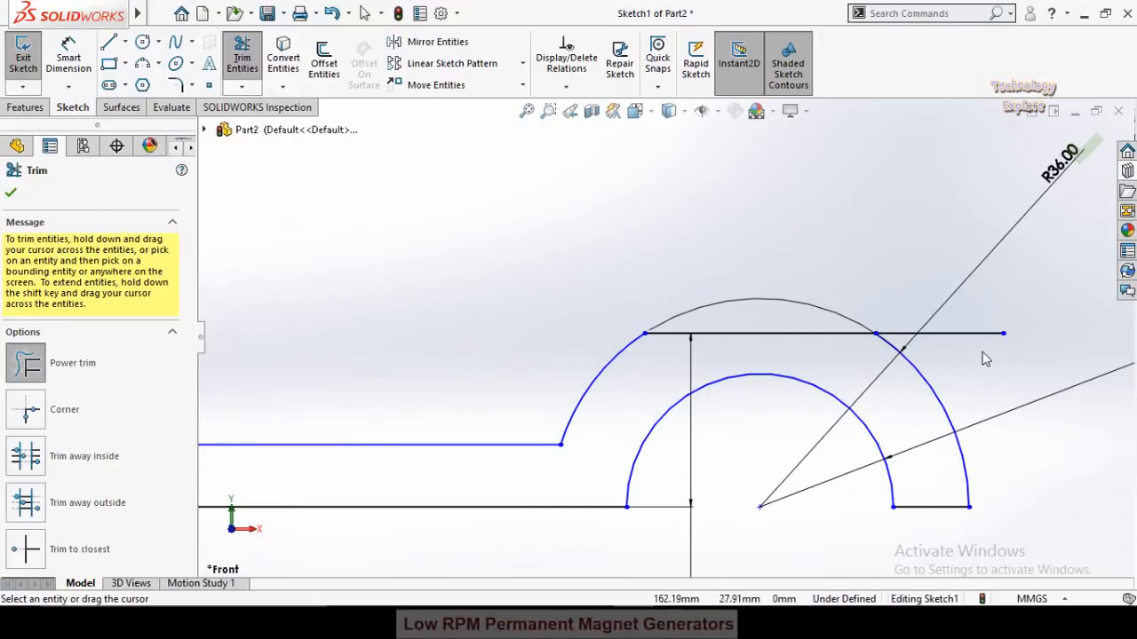
pyautogui.moveTo(973, 345); pyautogui.dragTo(981, 352)
pyautogui.press('f')
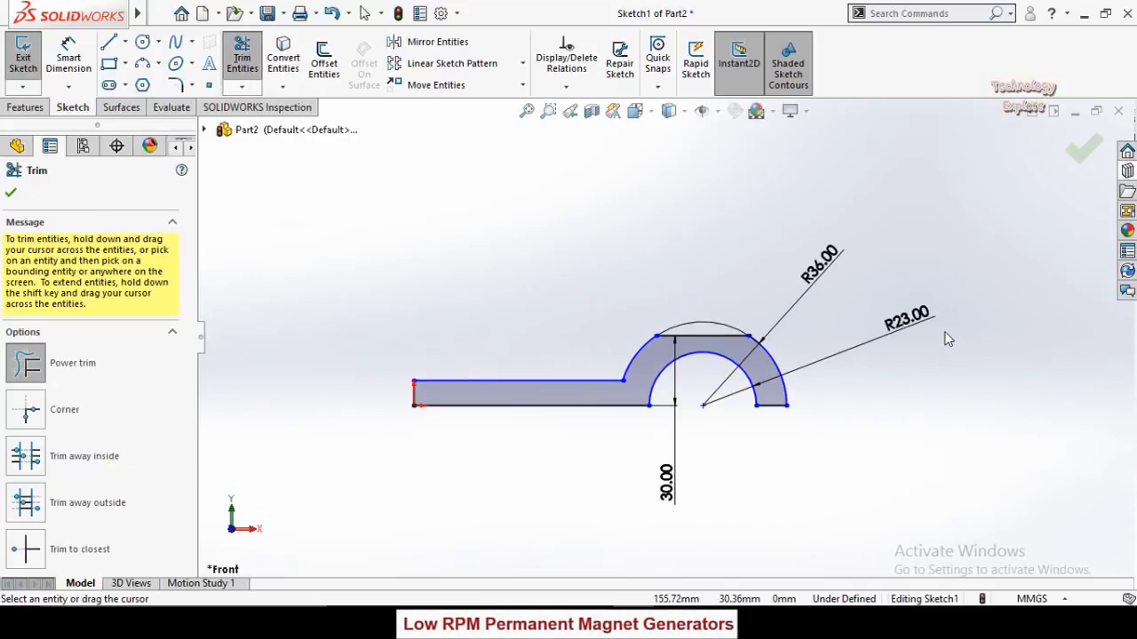
pyautogui.press('Escape')
# Step: Dimension the profile's overall length, from the left edge to the arch's outer right corner, as 114 mm
pyautogui.scroll(-1, 692, 386)
pyautogui.moveTo(729, 484); pyautogui.dragTo(715, 378, button='right')
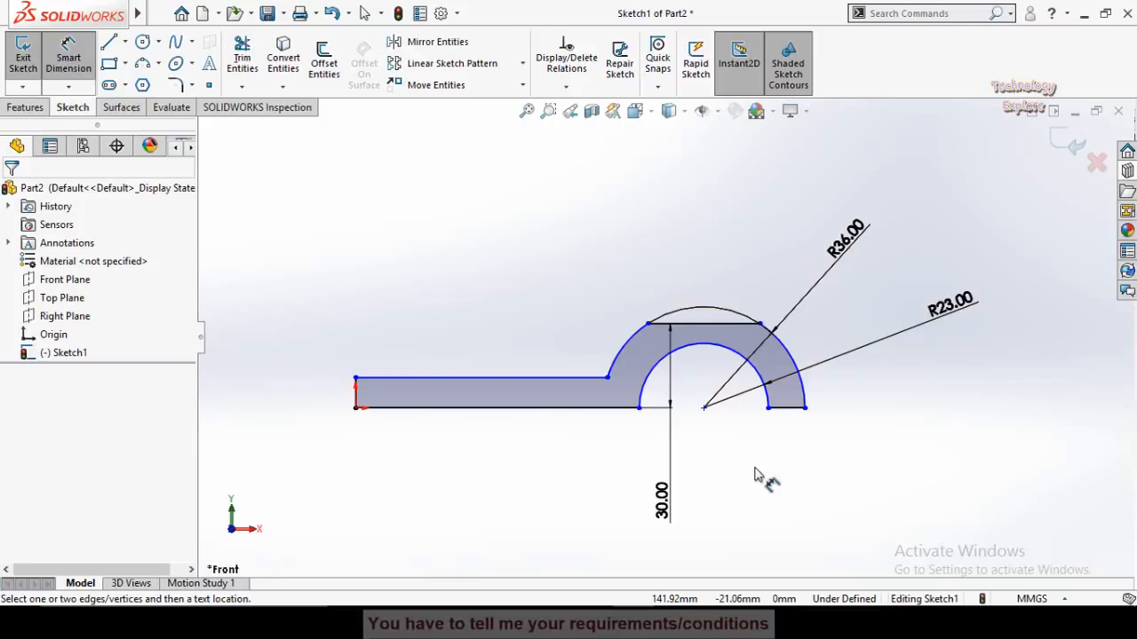
pyautogui.click(360, 401)
pyautogui.click(805, 408)
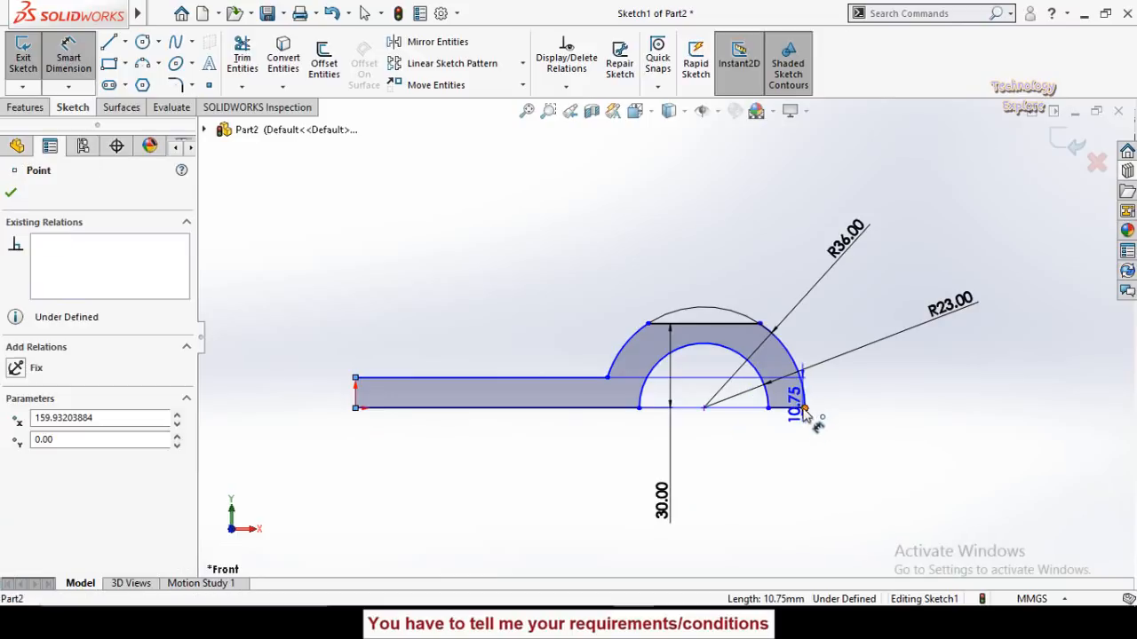
pyautogui.click(552, 511)
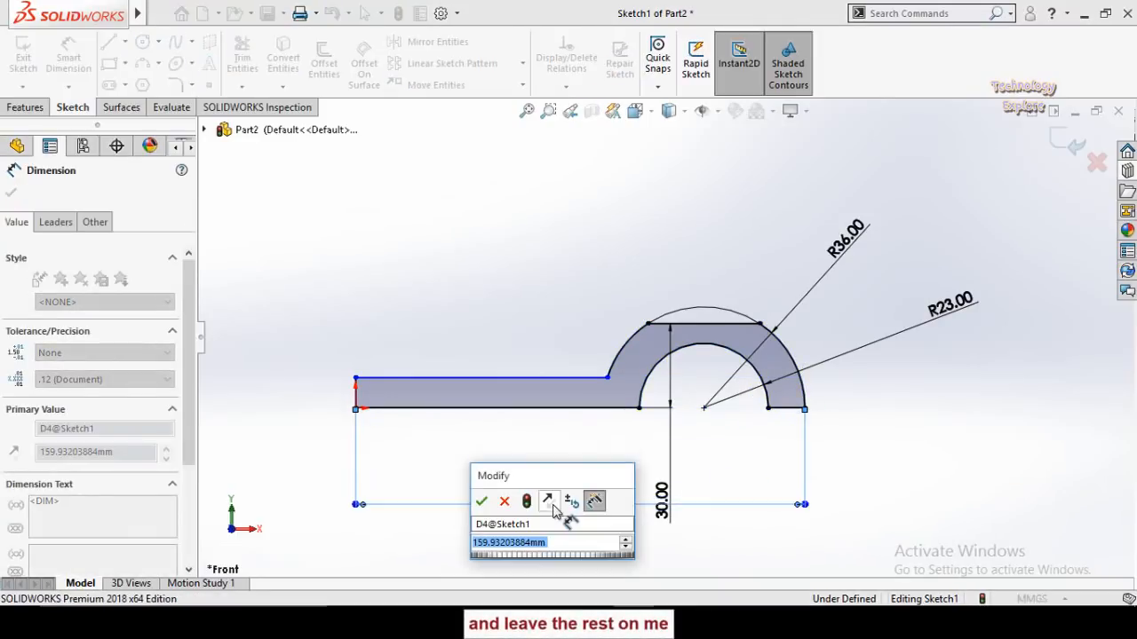
pyautogui.write('11')
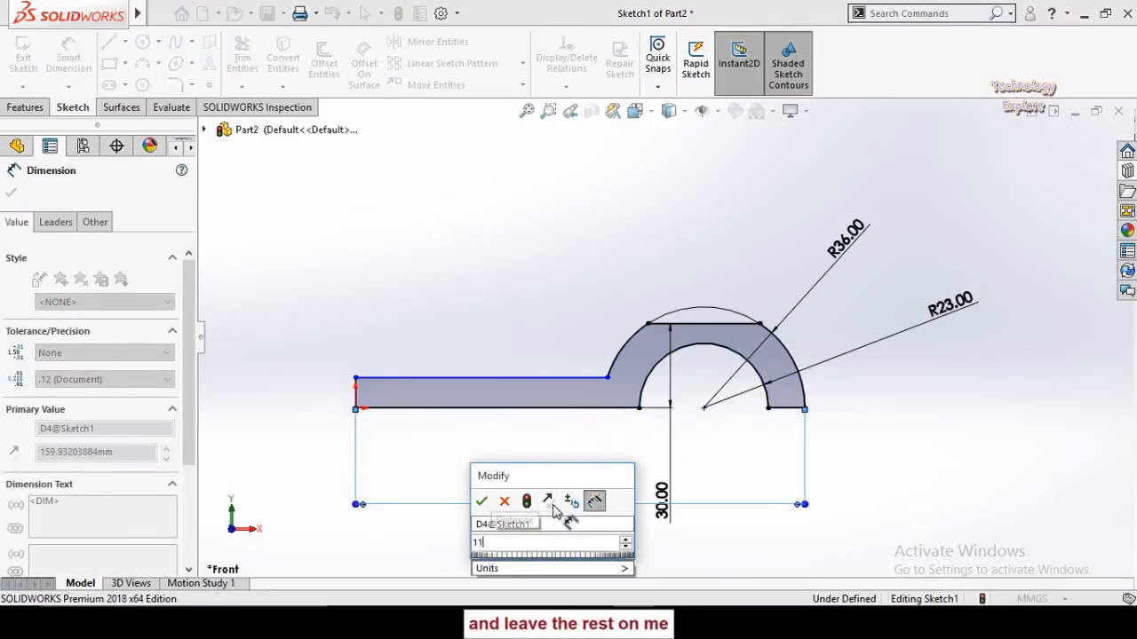
pyautogui.write('4')
pyautogui.press('Return')
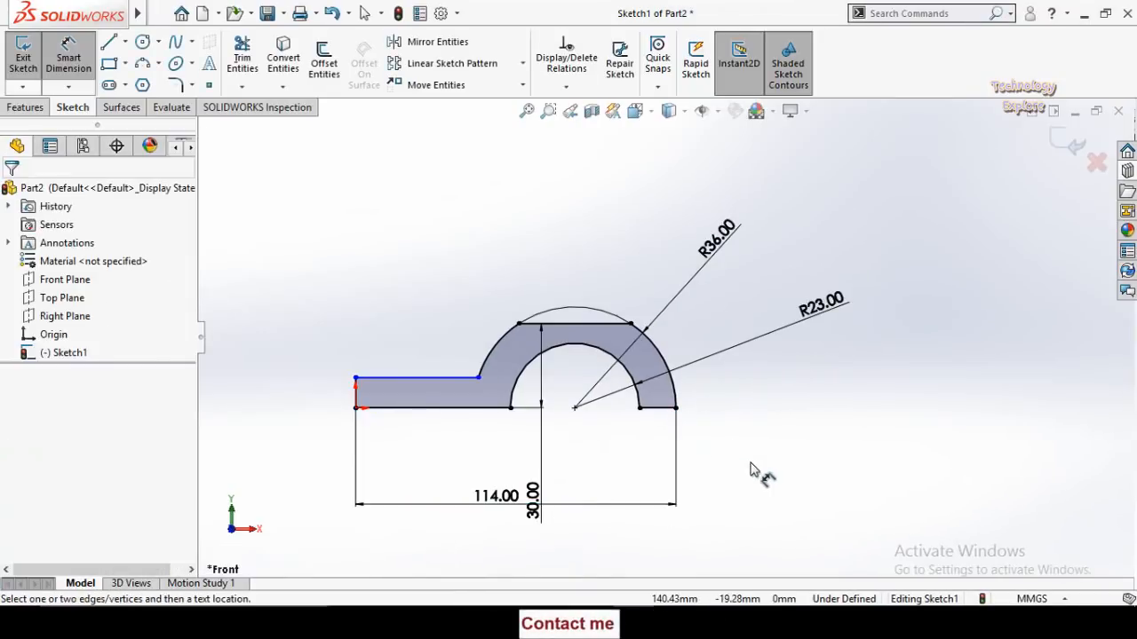
# Step: Add a driven dimension for the horizontal distance from the profile's left edge to the arc centre
pyautogui.scroll(-2, 546, 442)
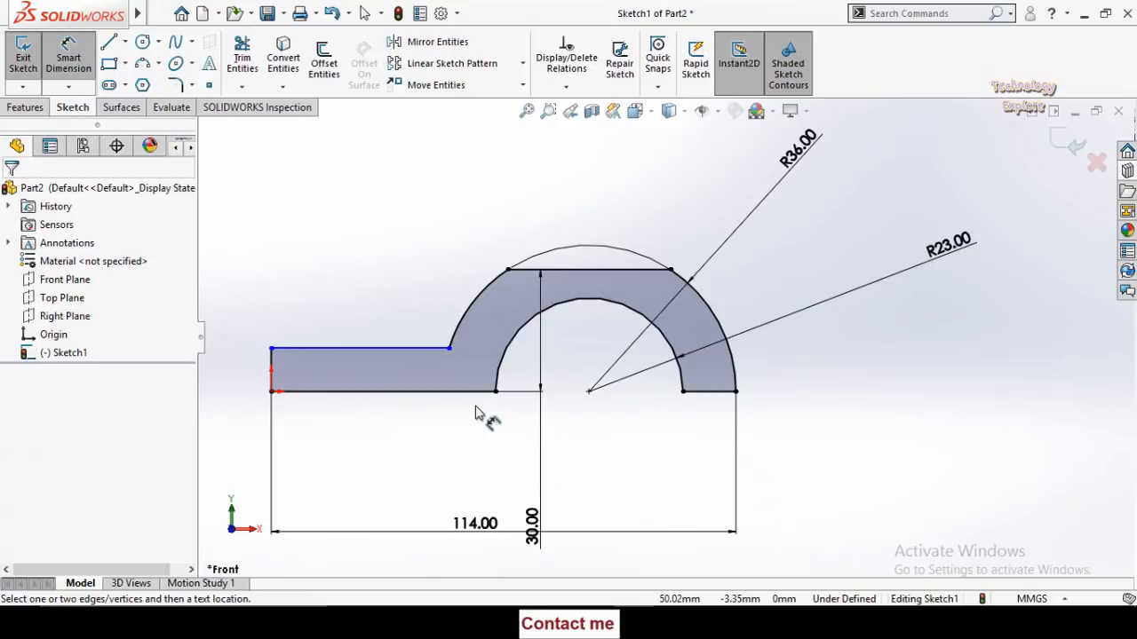
pyautogui.click(274, 389)
pyautogui.click(589, 392)
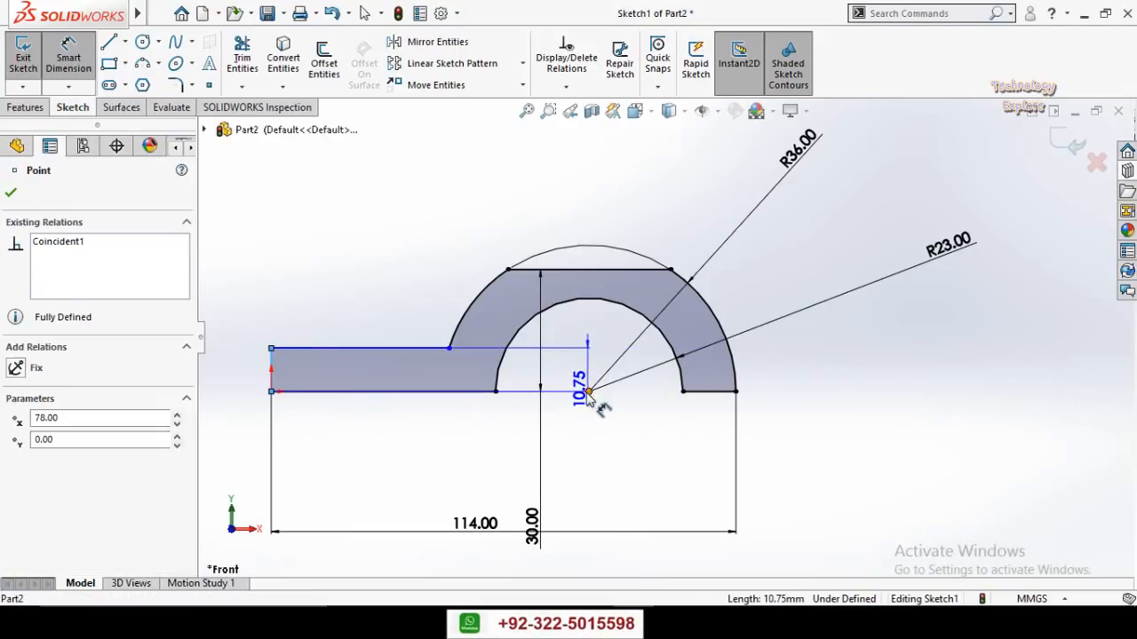
pyautogui.click(460, 449)
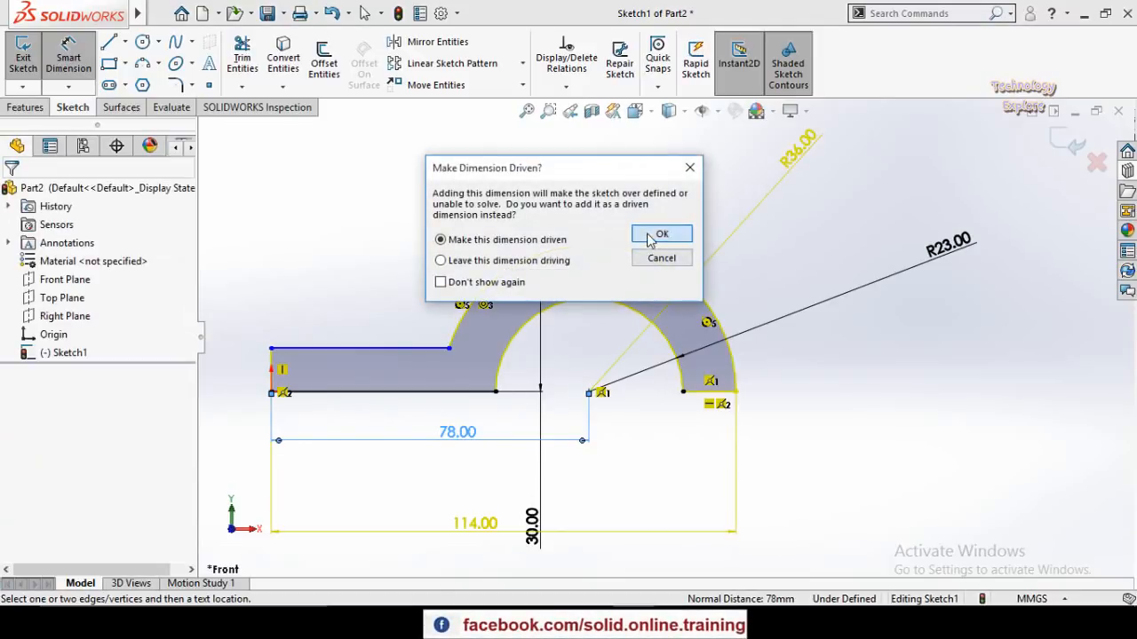
pyautogui.click(658, 234)
pyautogui.scroll(2, 881, 441)
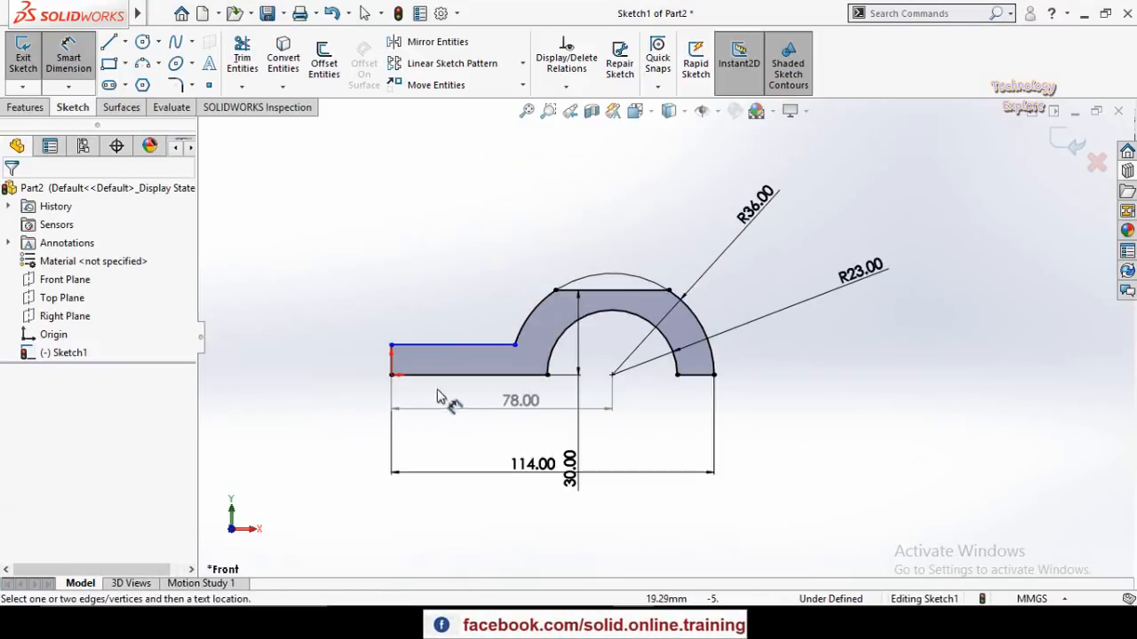
# Step: Dimension the height of the profile's left edge as 11 mm
pyautogui.scroll(-2, 391, 393)
pyautogui.click(397, 340)
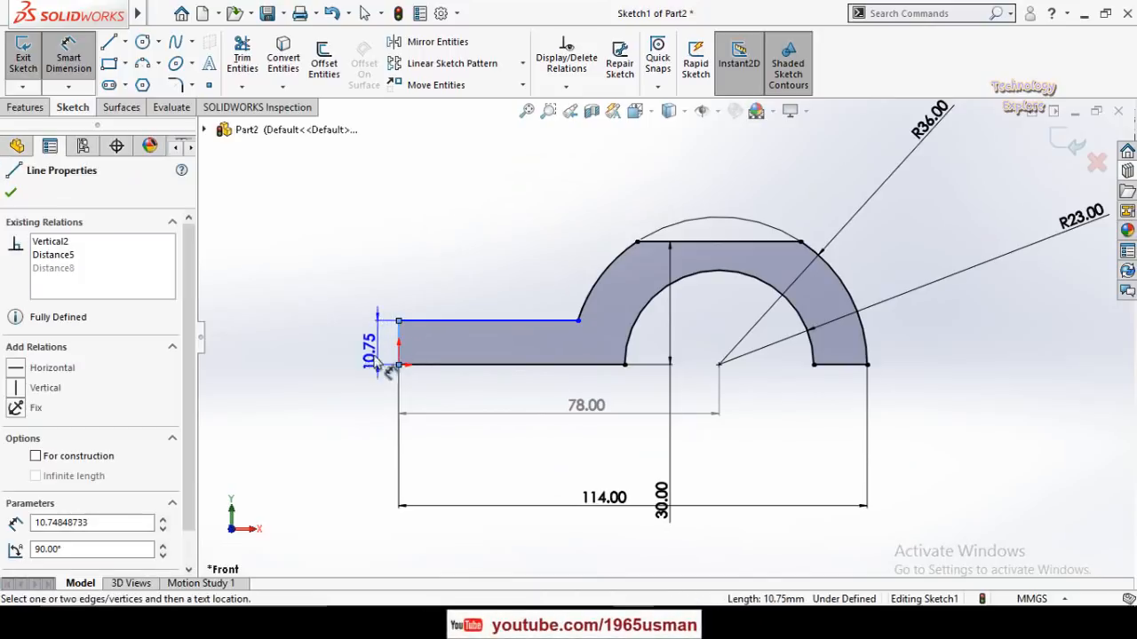
pyautogui.click(311, 426)
pyautogui.write('11')
pyautogui.press('Return')
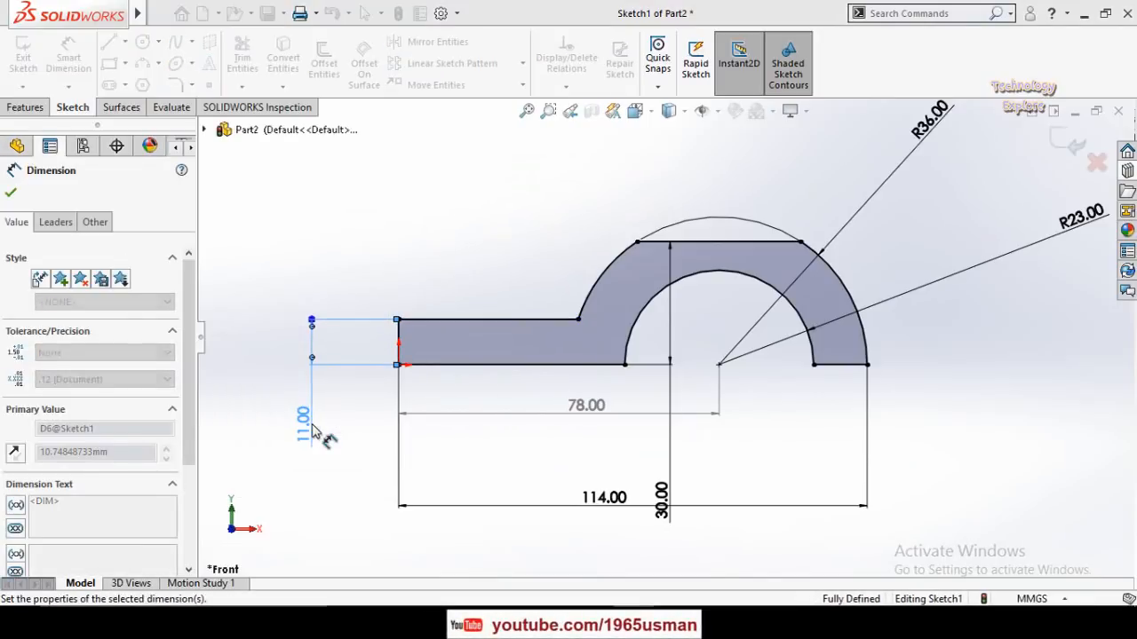
# Step: Extrude the finished profile as a blind boss with a depth of 50 mm
pyautogui.scroll(2, 487, 451)
pyautogui.scroll(1, 485, 451)
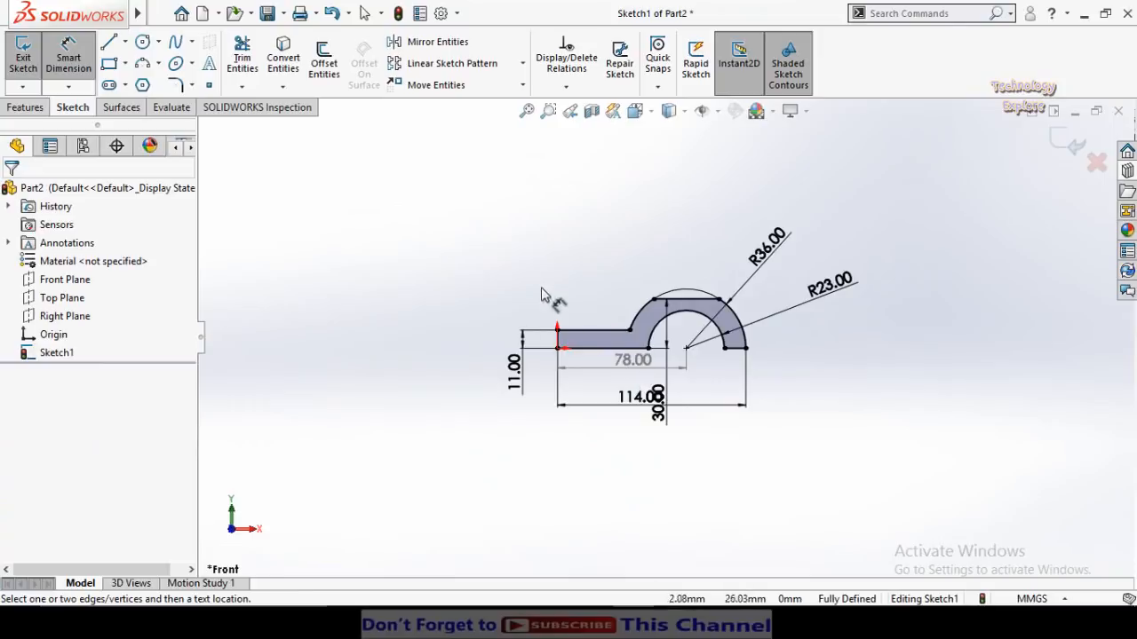
pyautogui.scroll(-1, 542, 291)
pyautogui.moveTo(540, 294)
pyautogui.mouseDown(button='middle')
pyautogui.moveTo(560, 312)
pyautogui.moveTo(560, 344)
pyautogui.mouseUp(button='middle')
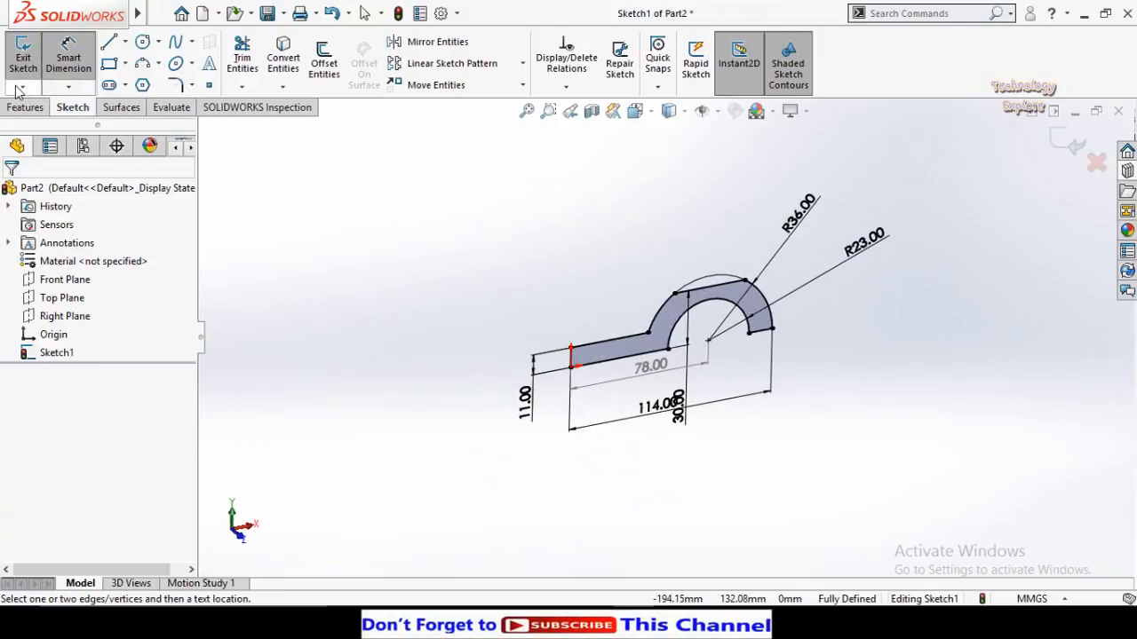
pyautogui.click(25, 106)
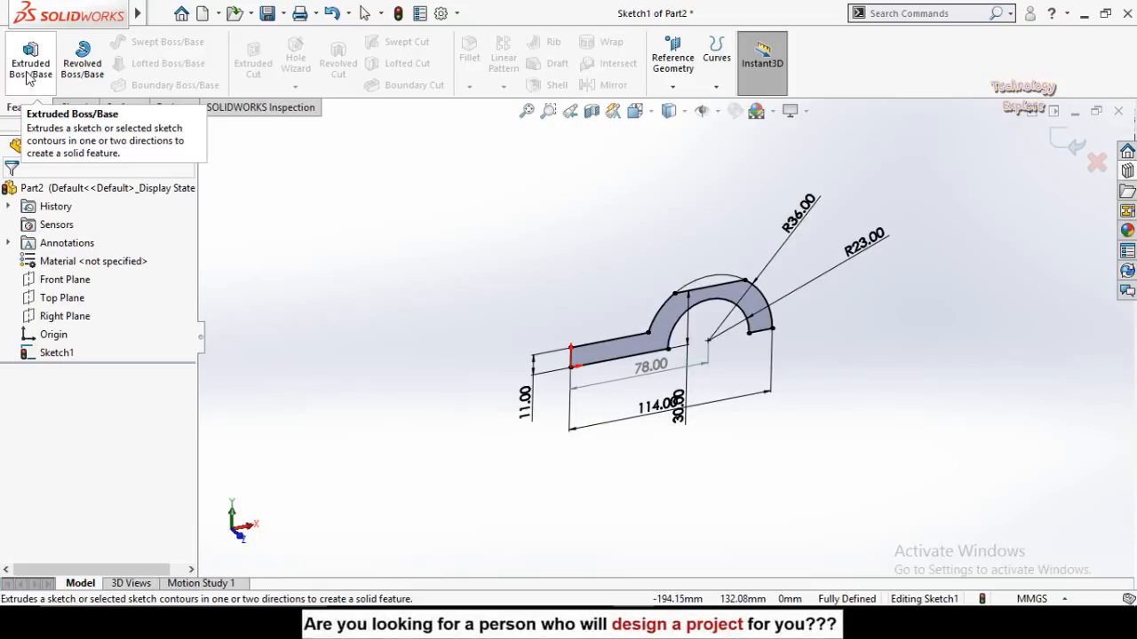
pyautogui.click(29, 76)
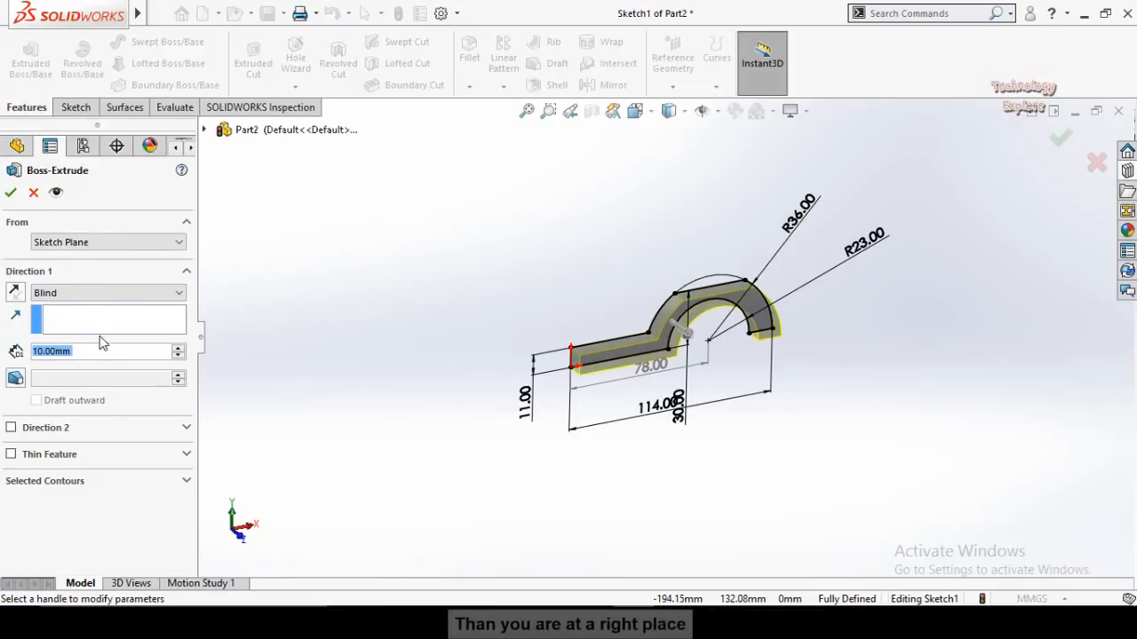
pyautogui.write('40')
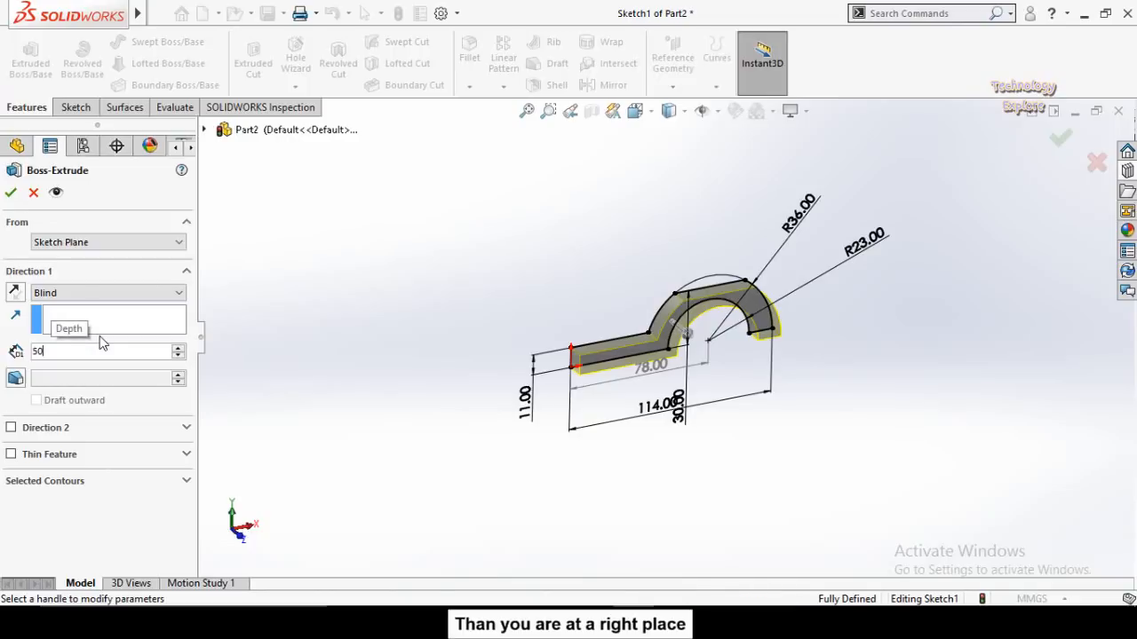
pyautogui.press('Return')
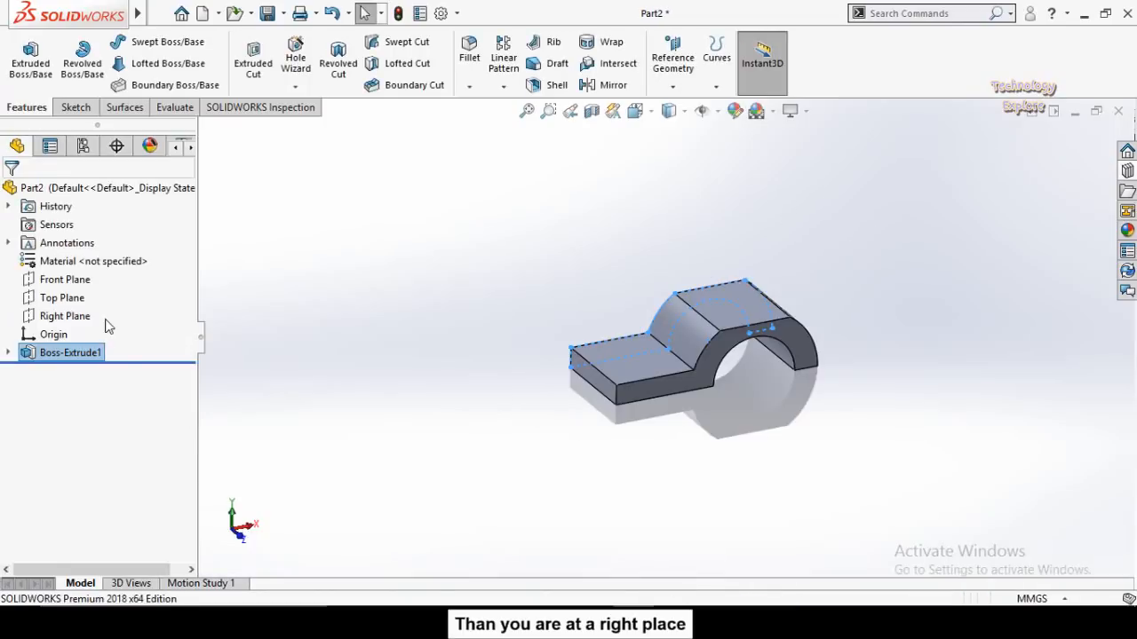
pyautogui.click(277, 310)
# Step: Check the reference drawing in Photos for the bracket's upright, and inspect the extruded base in SOLIDWORKS from several angles
pyautogui.scroll(-2, 792, 393)
pyautogui.moveTo(741, 414)
pyautogui.mouseDown(button='middle')
pyautogui.moveTo(731, 392)
pyautogui.moveTo(705, 385)
pyautogui.moveTo(704, 401)
pyautogui.mouseUp(button='middle')
pyautogui.hotkey('alt', 'Tab')
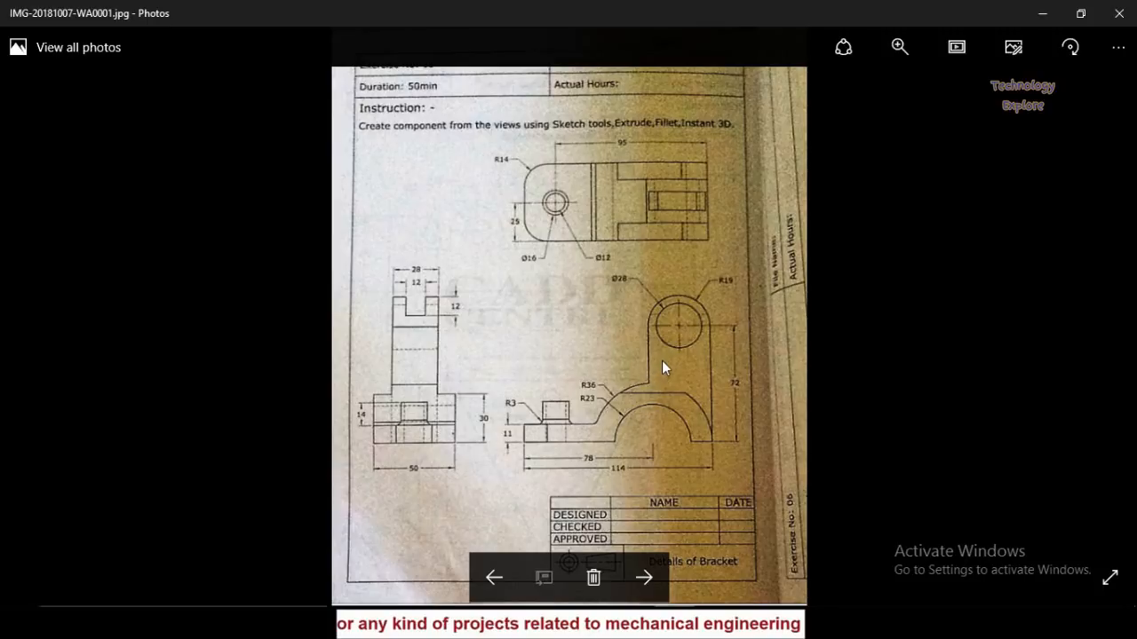
pyautogui.click(634, 622)
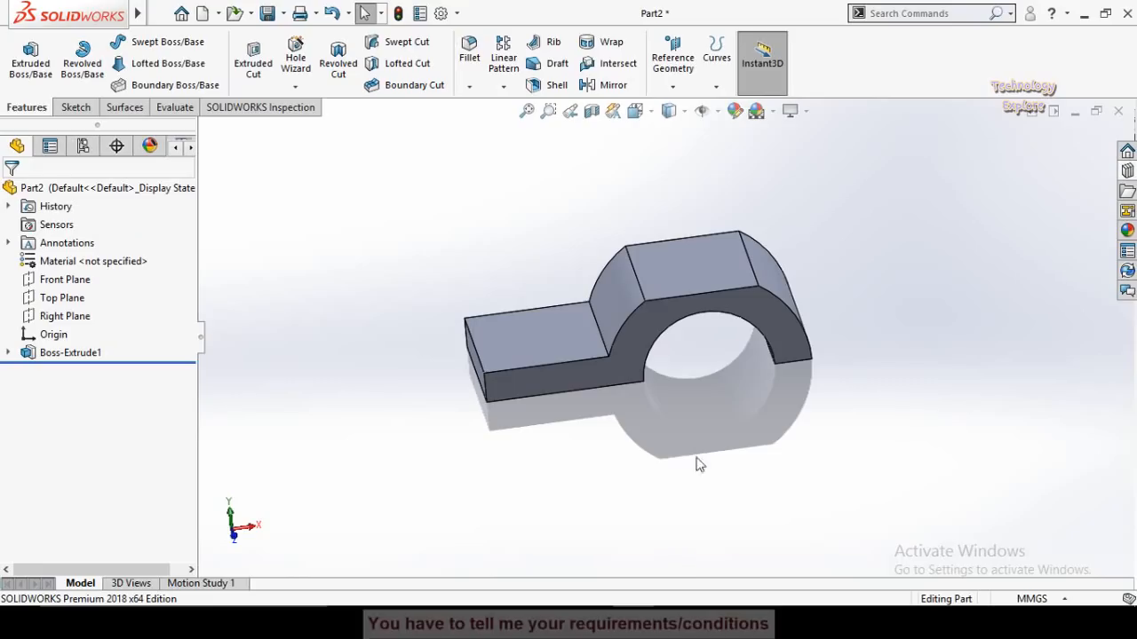
pyautogui.click(689, 308)
pyautogui.moveTo(629, 245); pyautogui.dragTo(643, 319, button='middle')
pyautogui.moveTo(583, 249); pyautogui.dragTo(568, 284, button='middle')
pyautogui.moveTo(665, 362); pyautogui.dragTo(648, 215, button='middle')
pyautogui.click(513, 217)
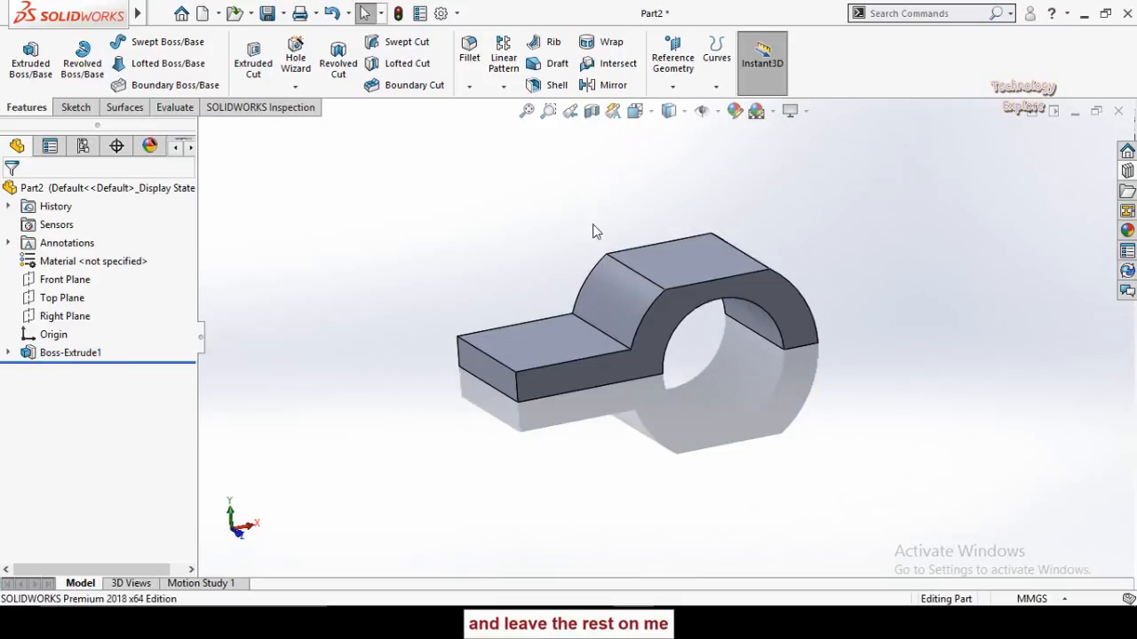
# Step: Create a reference plane midway between the front and back faces of the extruded base
pyautogui.click(675, 67)
pyautogui.click(681, 112)
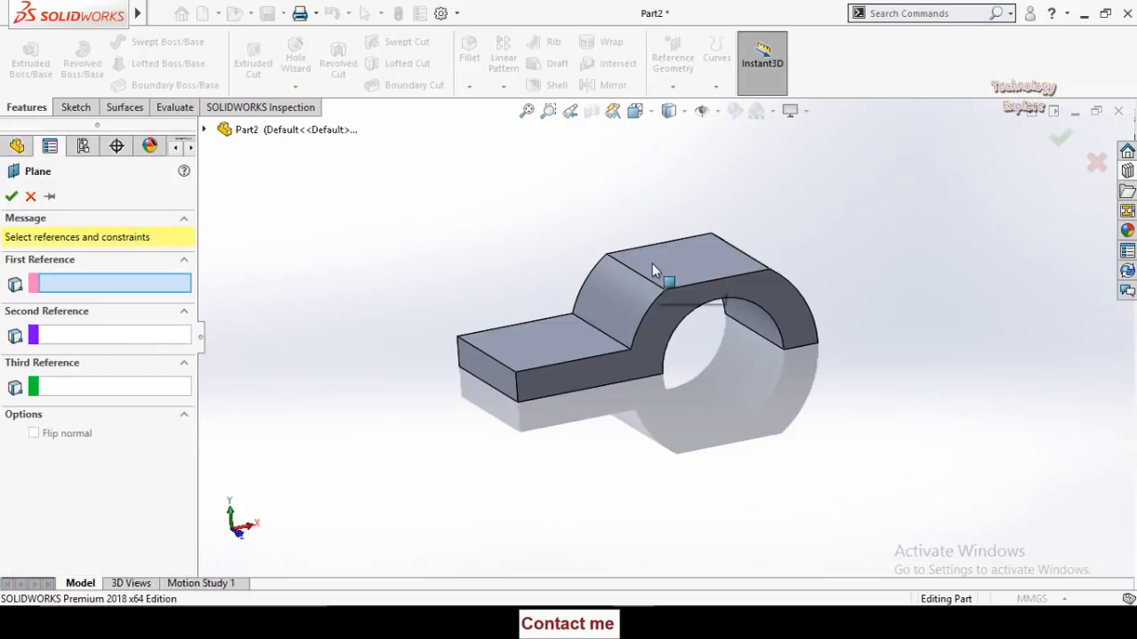
pyautogui.click(663, 315)
pyautogui.moveTo(488, 249); pyautogui.dragTo(568, 293, button='middle')
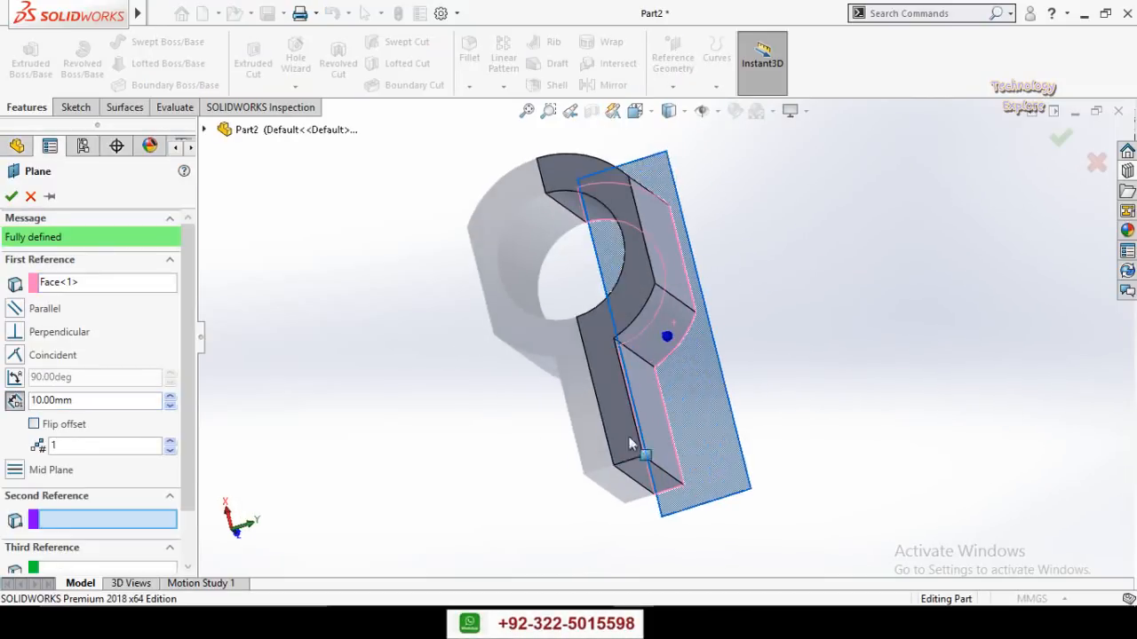
pyautogui.click(594, 325)
pyautogui.moveTo(556, 406); pyautogui.dragTo(429, 254, button='middle')
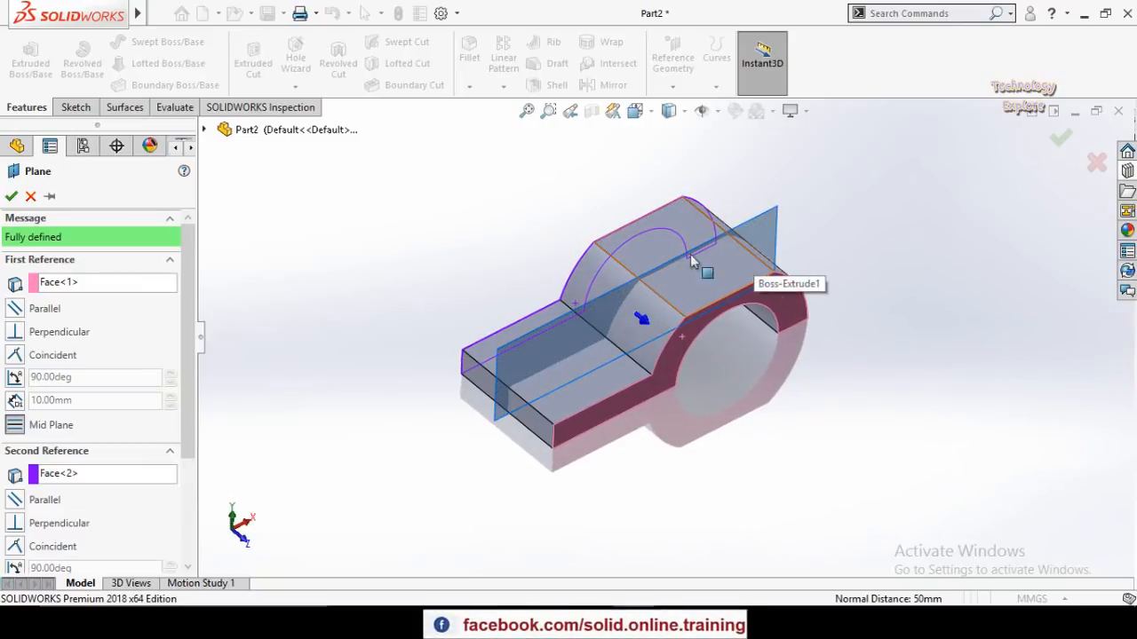
pyautogui.click(11, 198)
# Step: Start a new sketch on the mid plane through the base body
pyautogui.click(414, 371)
pyautogui.moveTo(408, 341)
pyautogui.mouseDown(button='middle')
pyautogui.moveTo(352, 243)
pyautogui.moveTo(507, 310)
pyautogui.mouseUp(button='middle')
pyautogui.click(506, 310)
pyautogui.click(581, 263)
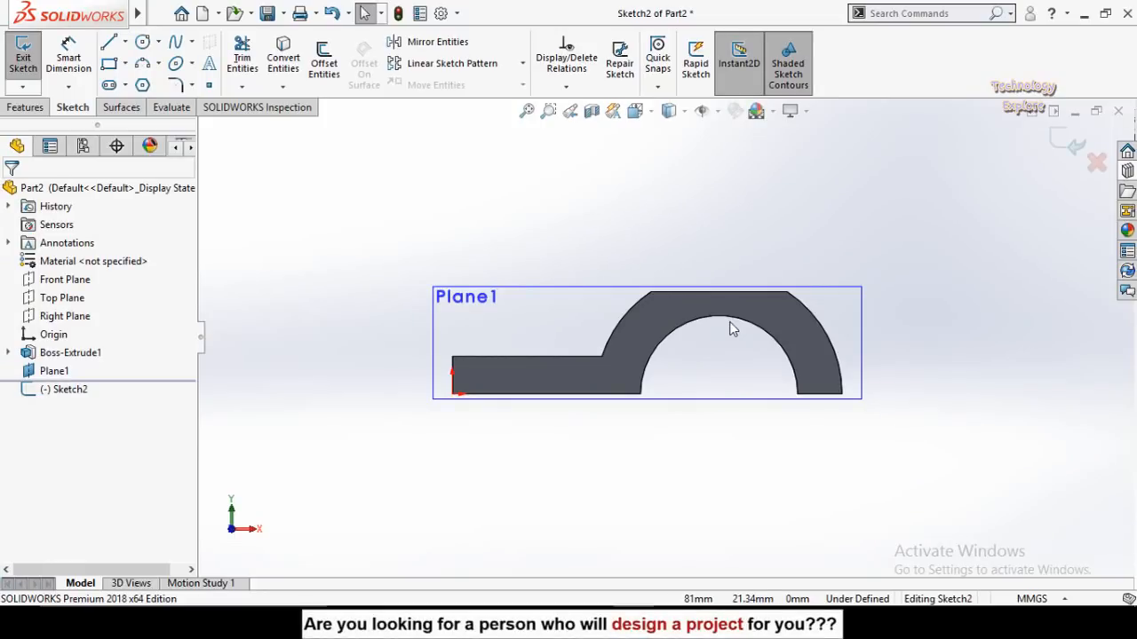
# Step: Sketch a vertical line upward from the base's lower right corner to well above its flat top
pyautogui.click(109, 41)
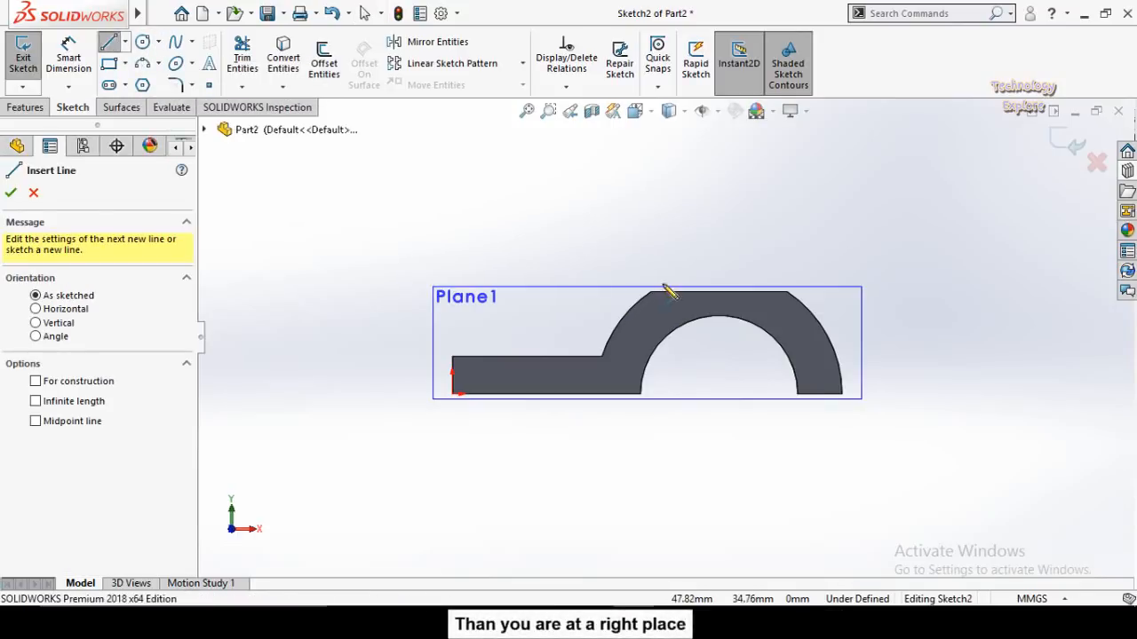
pyautogui.click(841, 395)
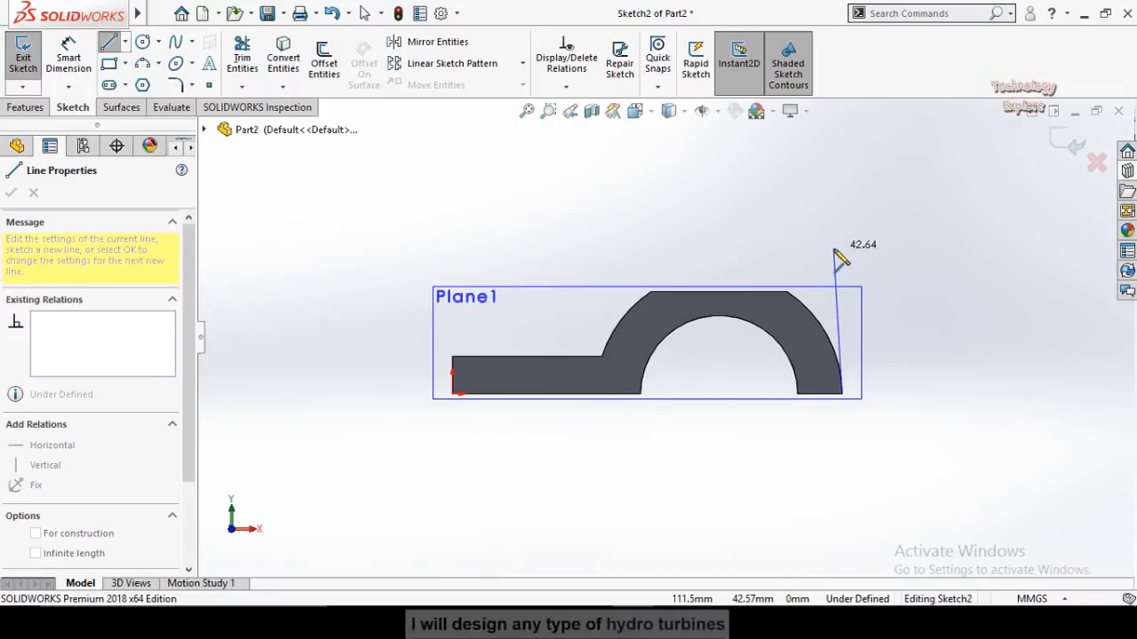
pyautogui.click(842, 140)
pyautogui.press('Escape')
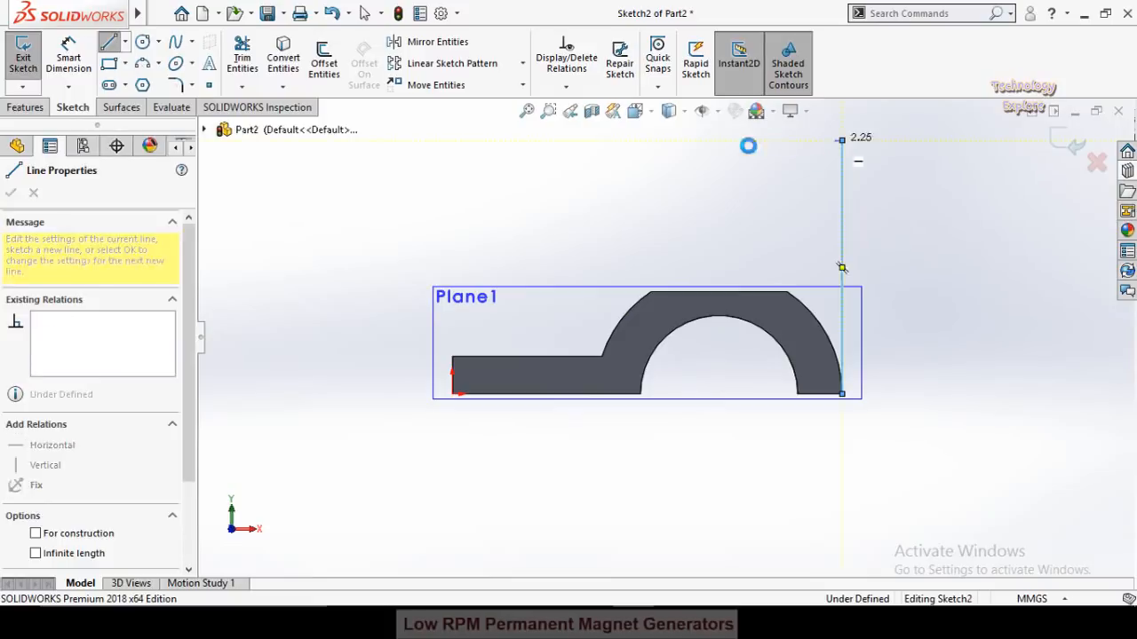
# Step: Sketch a shorter free-standing vertical line left of the tall one, starting level with its upper end and stopping above the base
pyautogui.press('l')
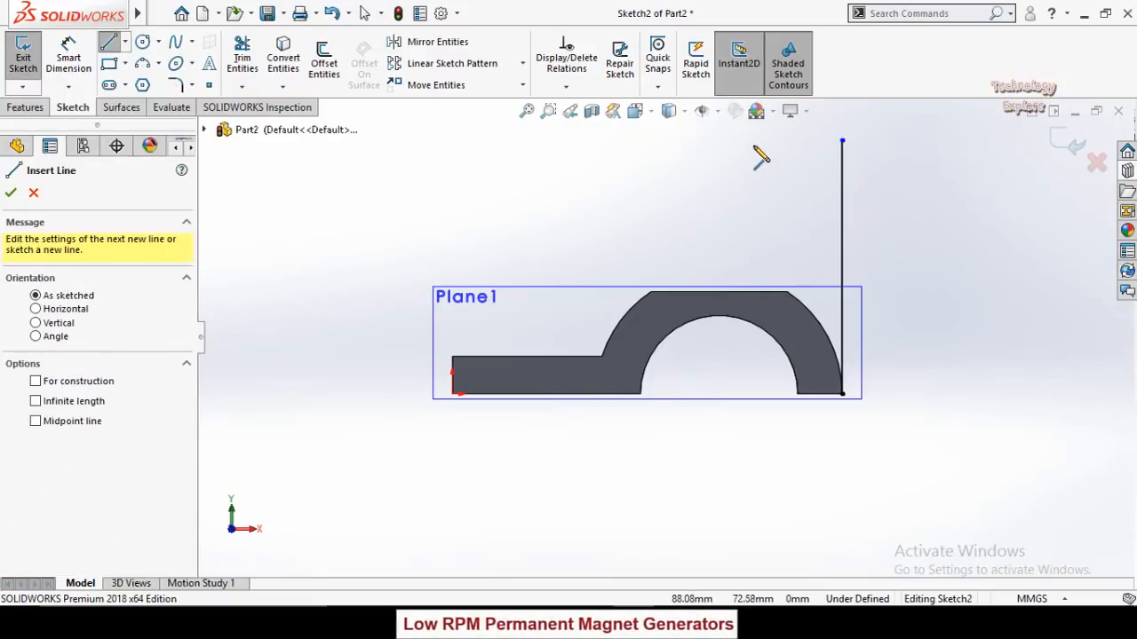
pyautogui.click(755, 141)
pyautogui.click(755, 262)
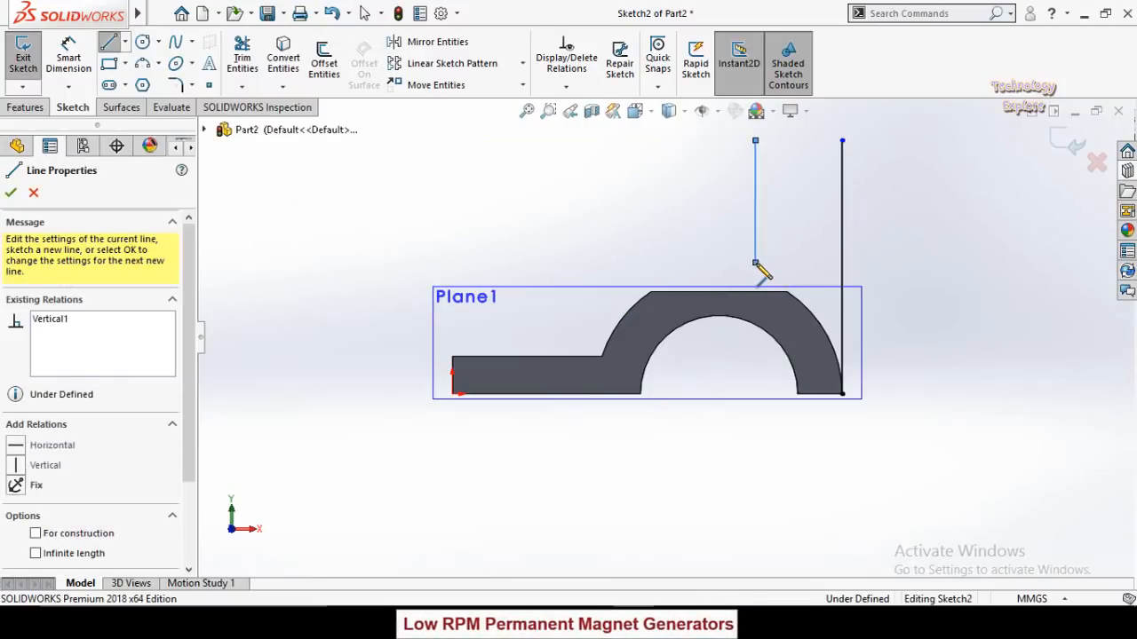
pyautogui.press('Escape')
pyautogui.press('z')
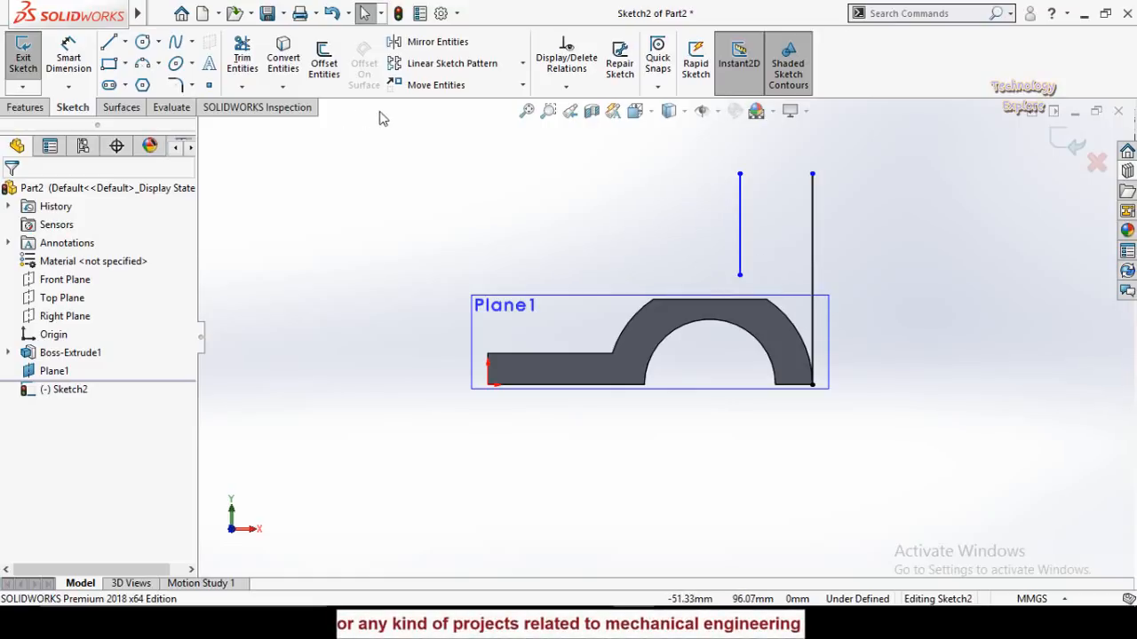
# Step: Sketch a three-point arc bulging upward from the short line's lower end to the left end of the base's flat top
pyautogui.click(127, 68)
pyautogui.click(142, 64)
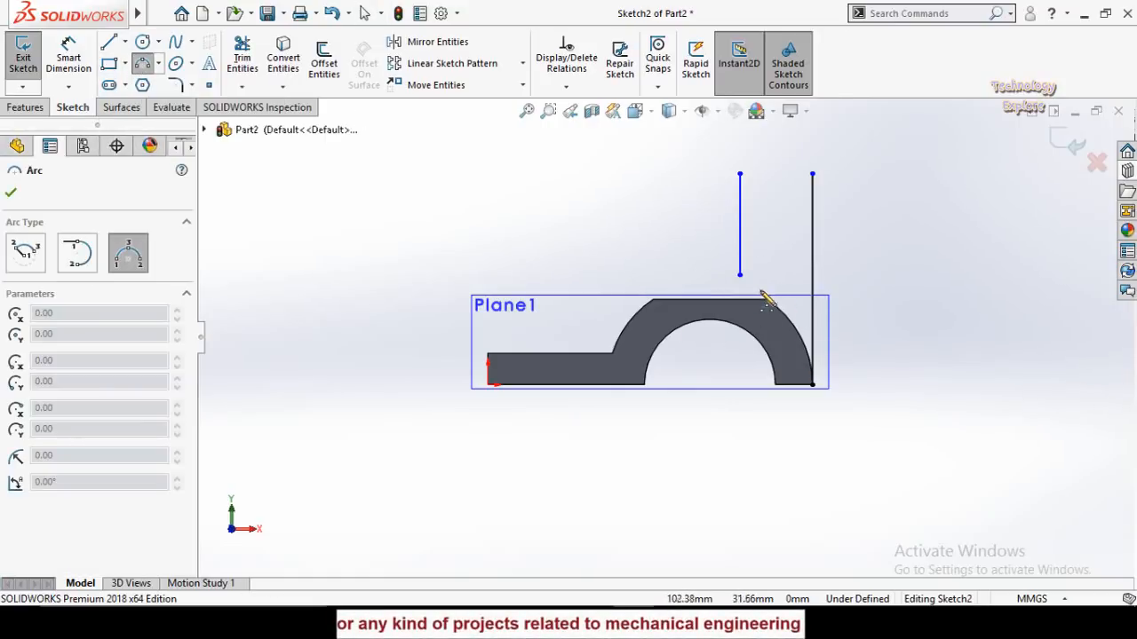
pyautogui.scroll(-3, 761, 293)
pyautogui.click(709, 272)
pyautogui.click(560, 315)
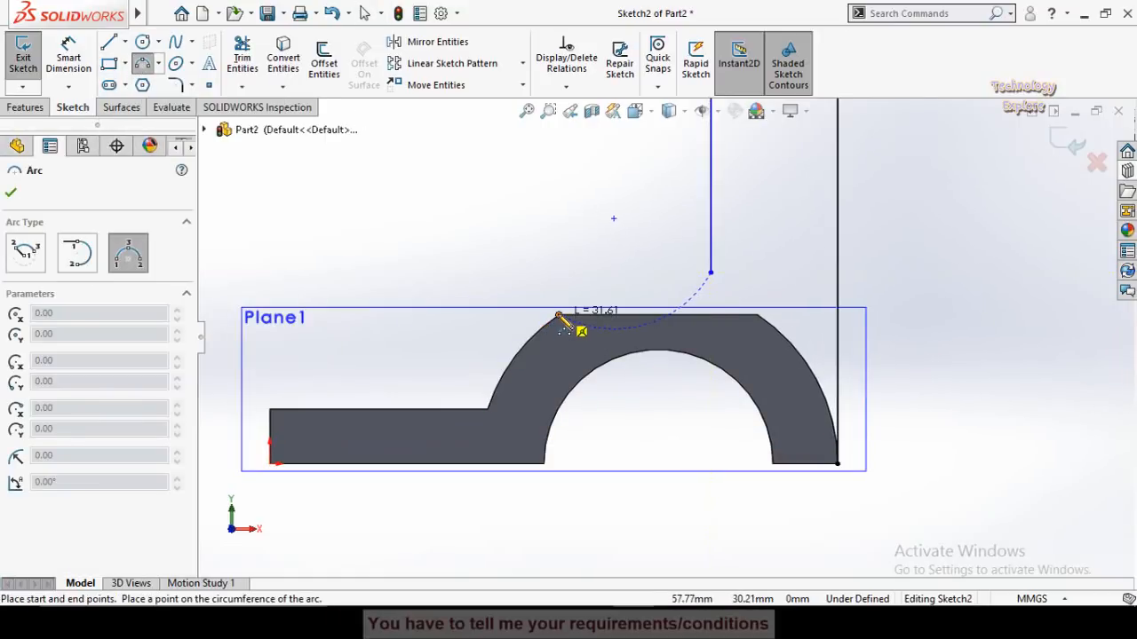
pyautogui.click(634, 278)
pyautogui.press('Escape')
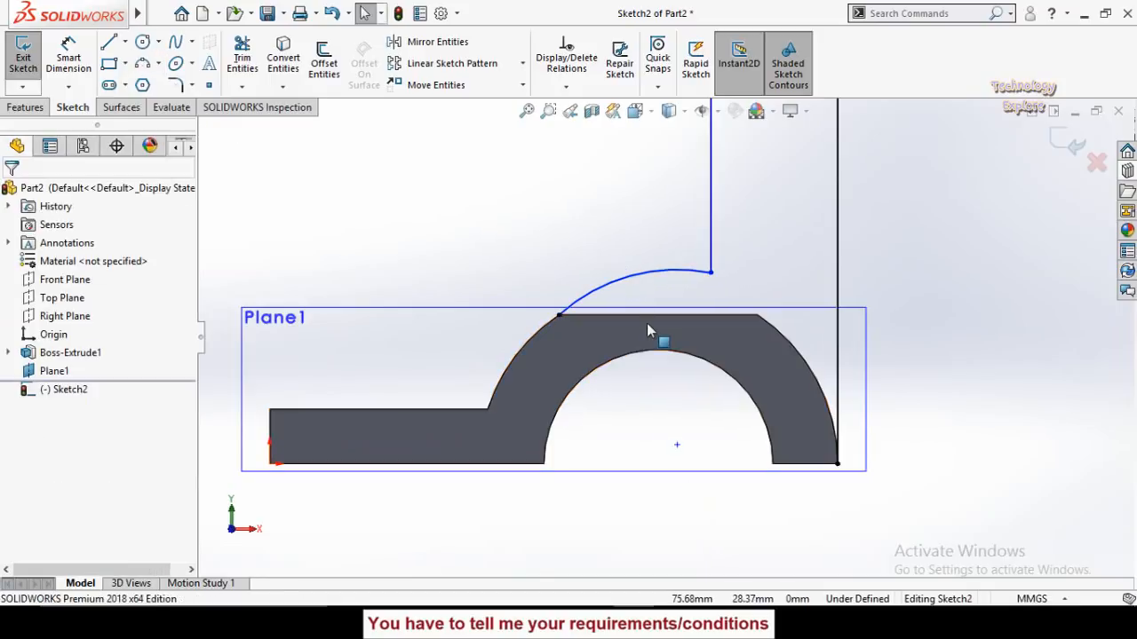
# Step: Make the new arc concentric with the base's outer left arc edge
pyautogui.click(598, 291)
pyautogui.keyDown('ctrl'); pyautogui.click(525, 346); pyautogui.keyUp('ctrl')
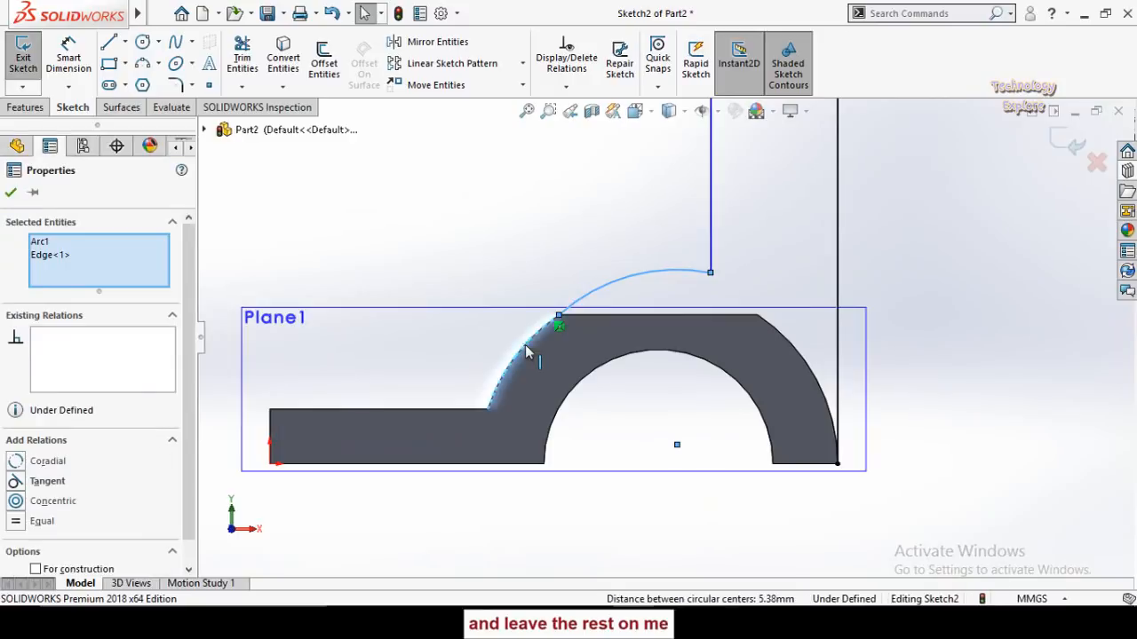
pyautogui.click(624, 270)
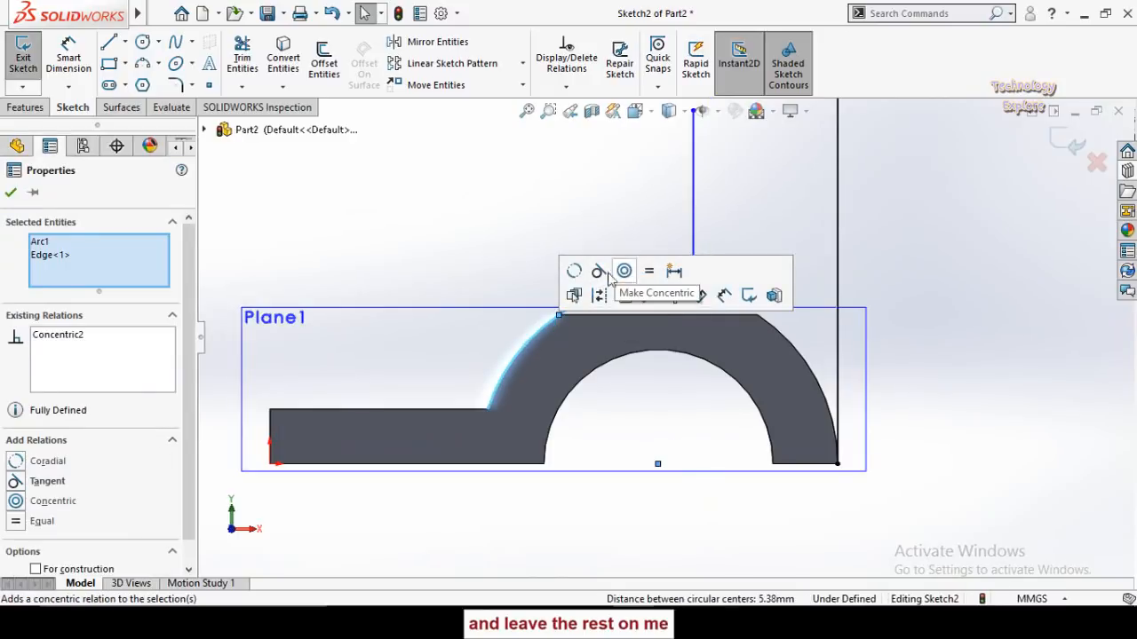
pyautogui.click(397, 232)
pyautogui.scroll(3, 624, 240)
pyautogui.moveTo(854, 394); pyautogui.dragTo(854, 353, button='right')
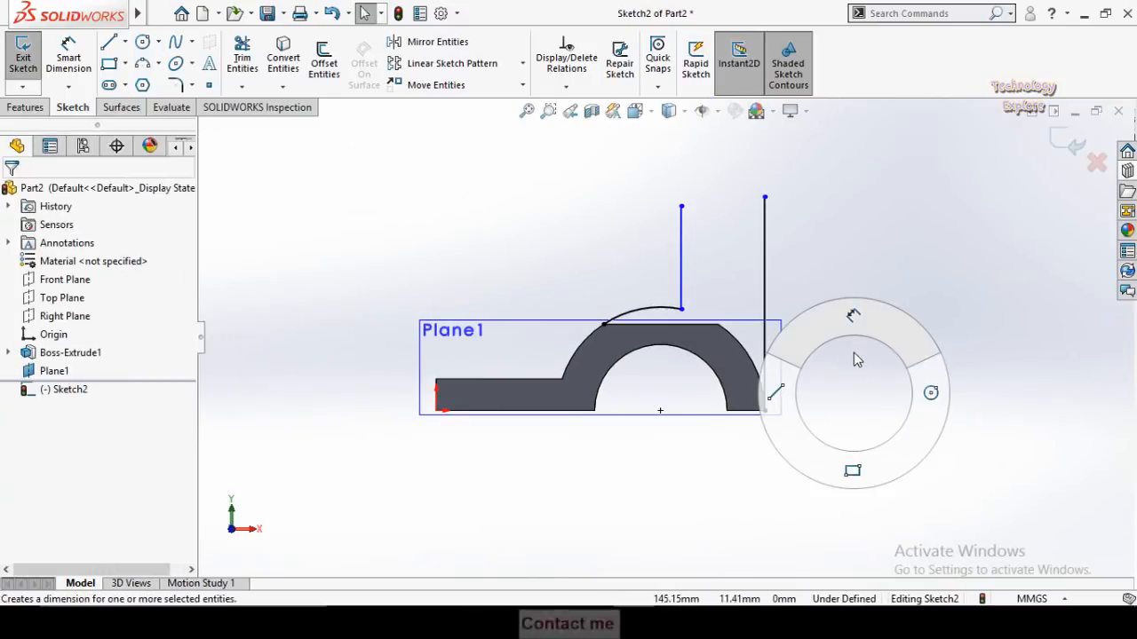
# Step: Join the upper ends of the two vertical lines with a three-point arc of about 14.6 mm radius bulging upward
pyautogui.click(143, 63)
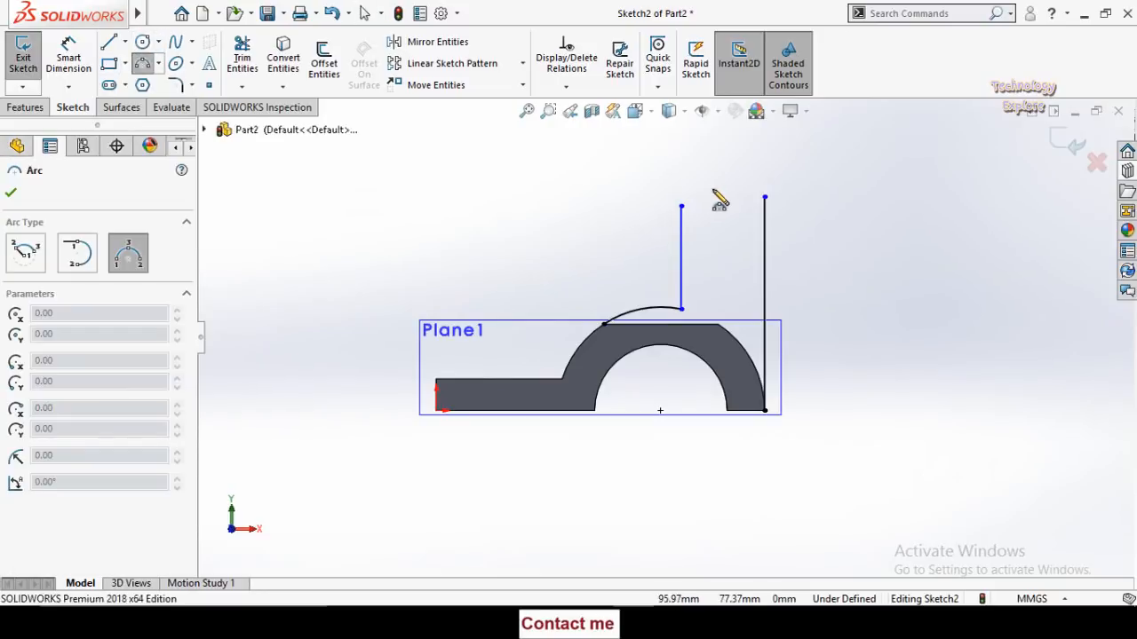
pyautogui.click(681, 207)
pyautogui.click(765, 197)
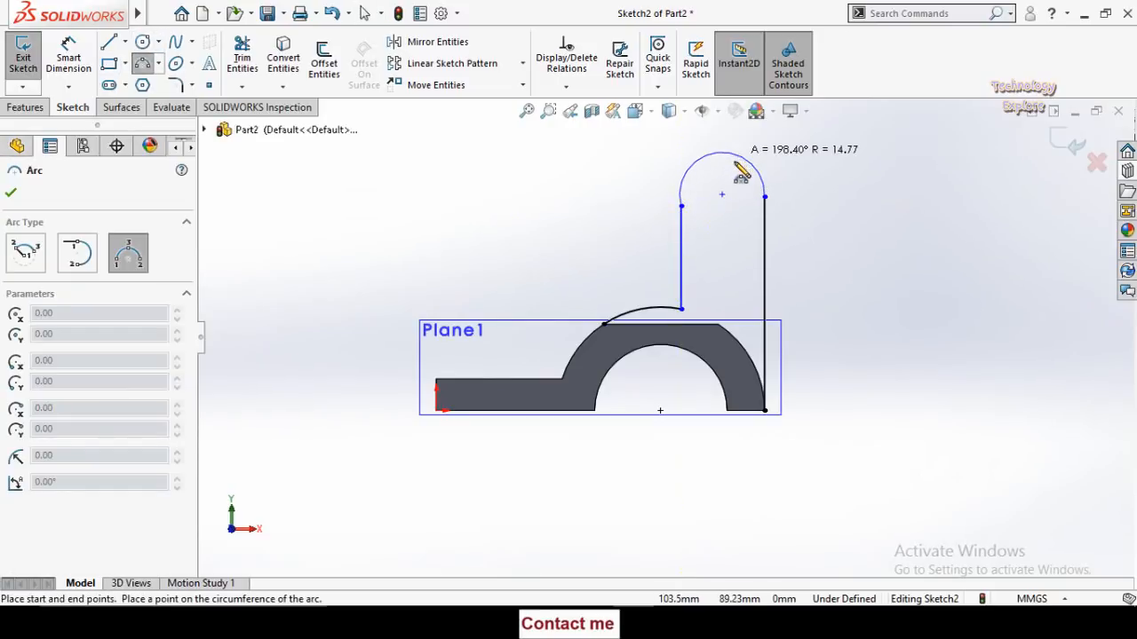
pyautogui.click(735, 166)
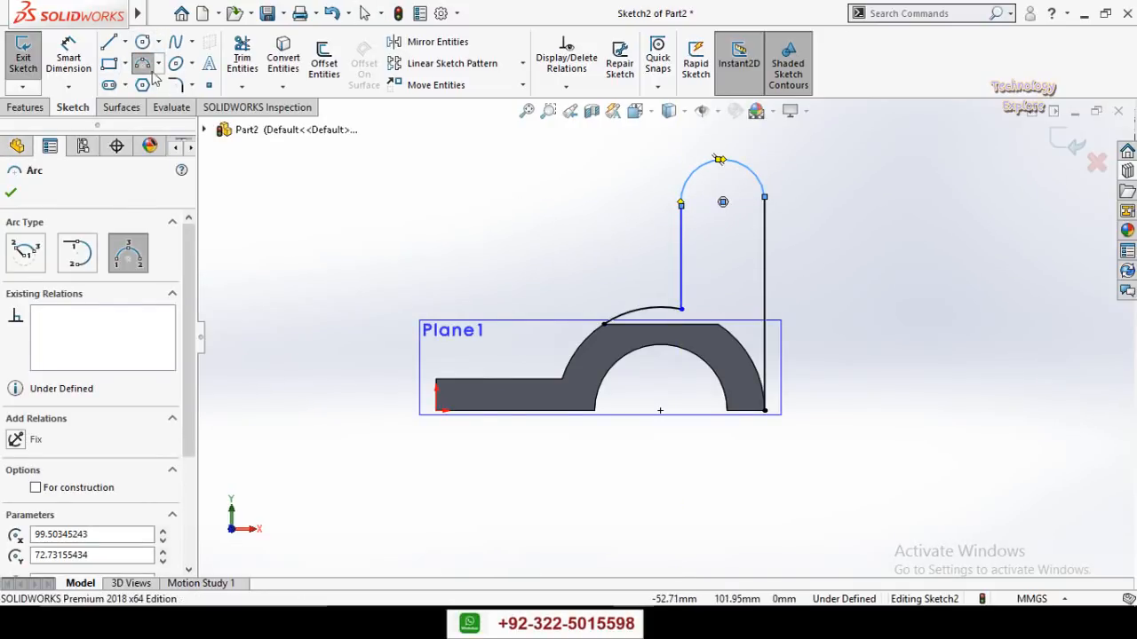
# Step: Sketch a circle of about 8.7 mm radius centred on the upper arc's centre point
pyautogui.click(141, 42)
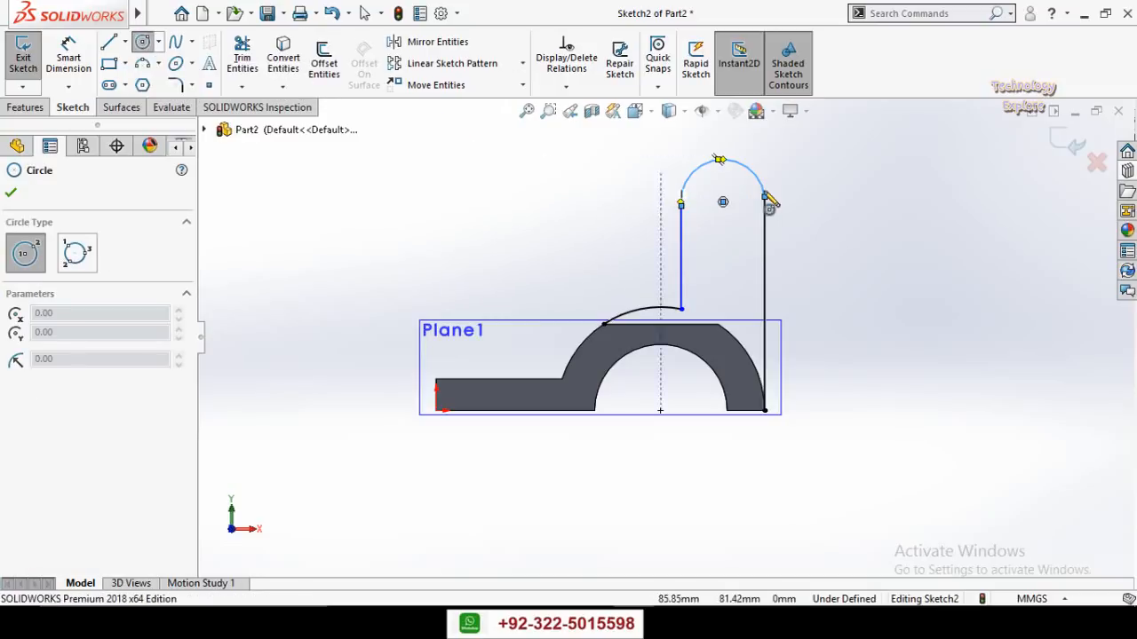
pyautogui.click(723, 203)
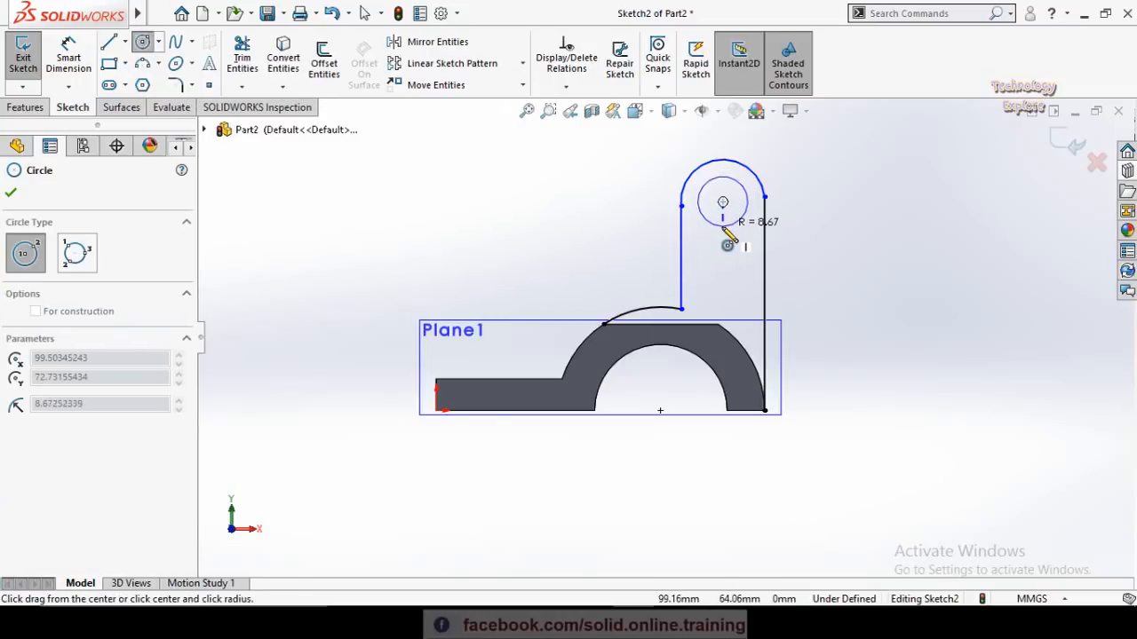
pyautogui.click(730, 226)
pyautogui.press('Escape')
pyautogui.moveTo(536, 246); pyautogui.dragTo(533, 133, button='right')
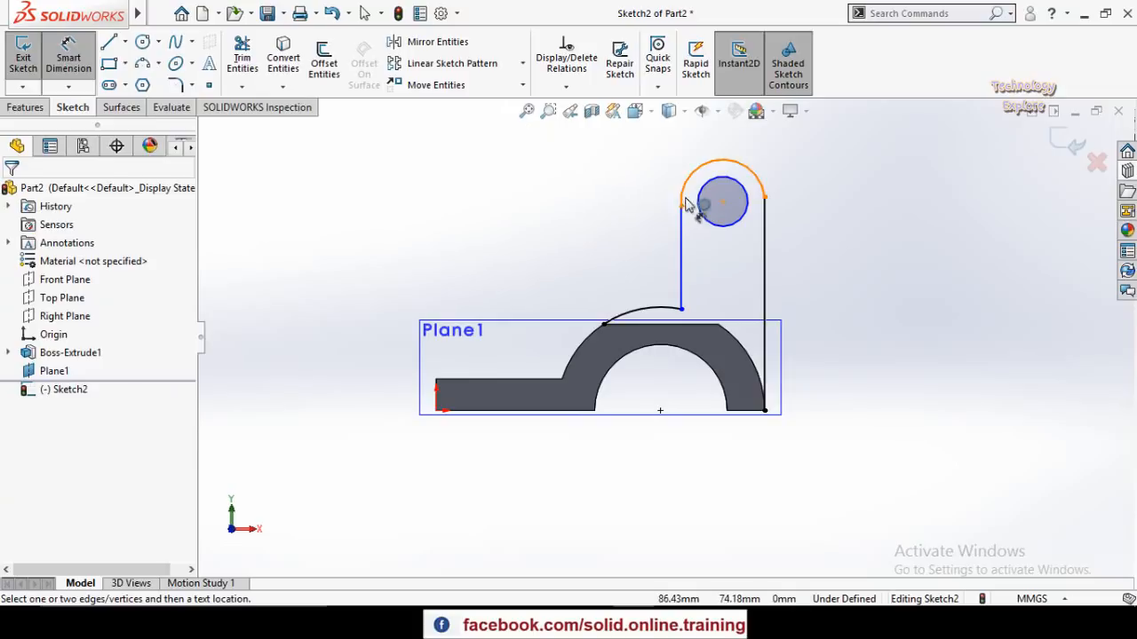
pyautogui.scroll(1, 728, 261)
pyautogui.press('Escape')
# Step: Add a horizontal relation between the upper arc's two endpoints
pyautogui.scroll(-1, 714, 219)
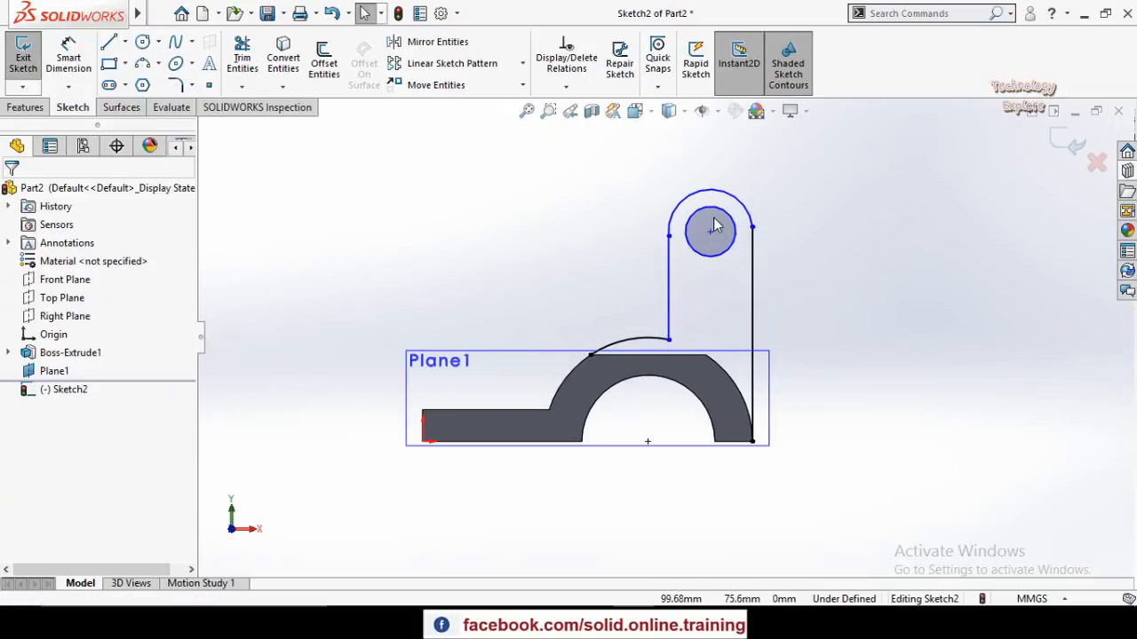
pyautogui.scroll(-1, 716, 226)
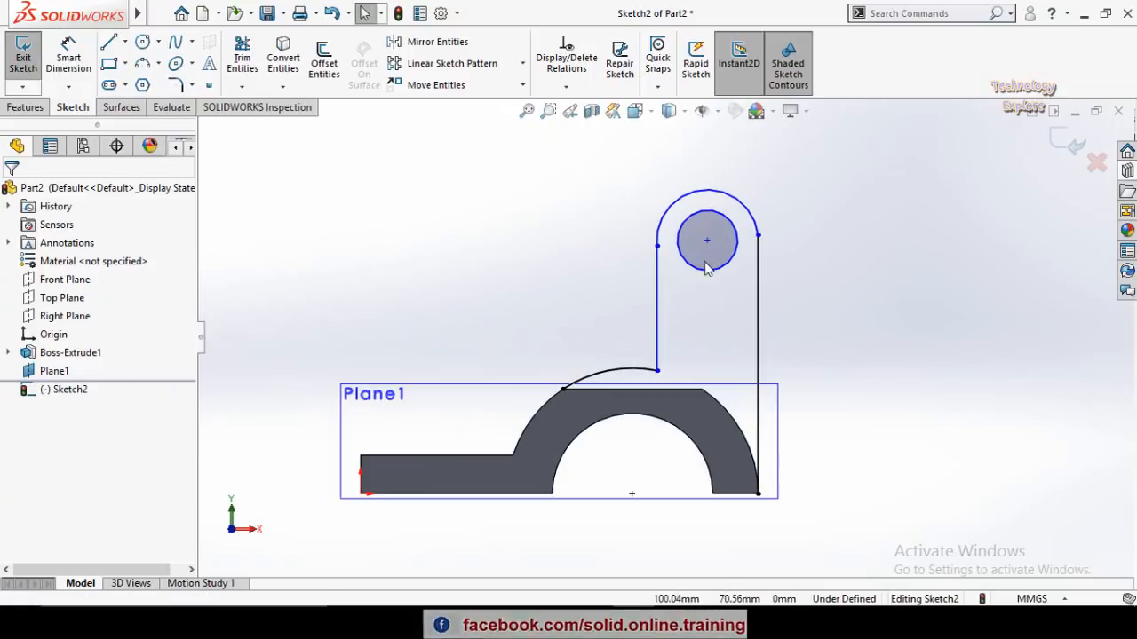
pyautogui.click(658, 248)
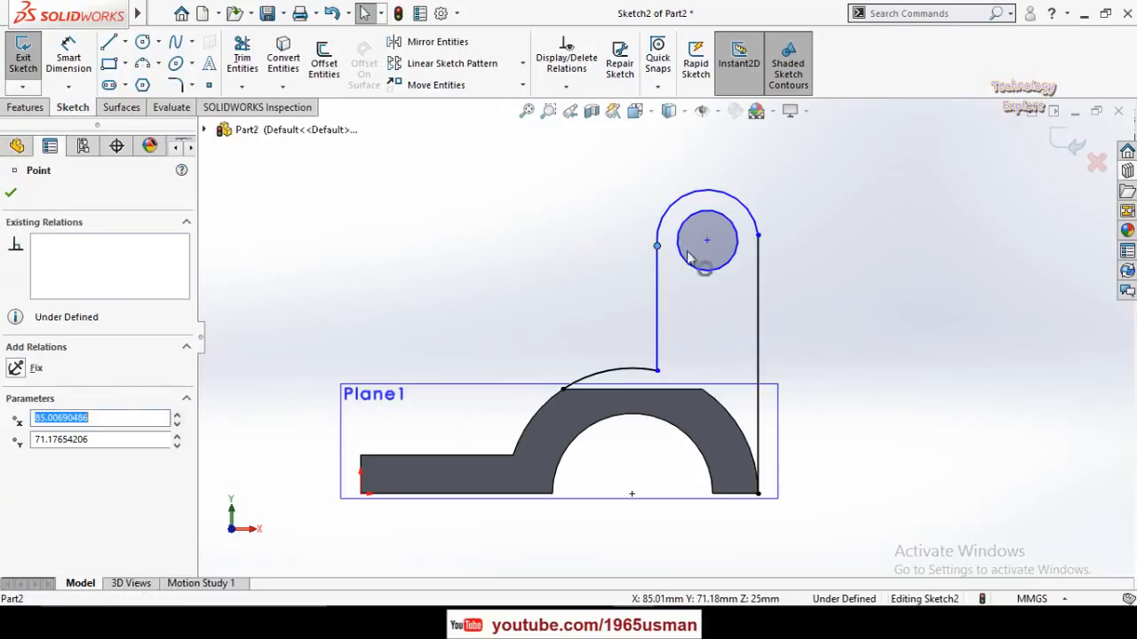
pyautogui.keyDown('ctrl'); pyautogui.click(757, 236); pyautogui.keyUp('ctrl')
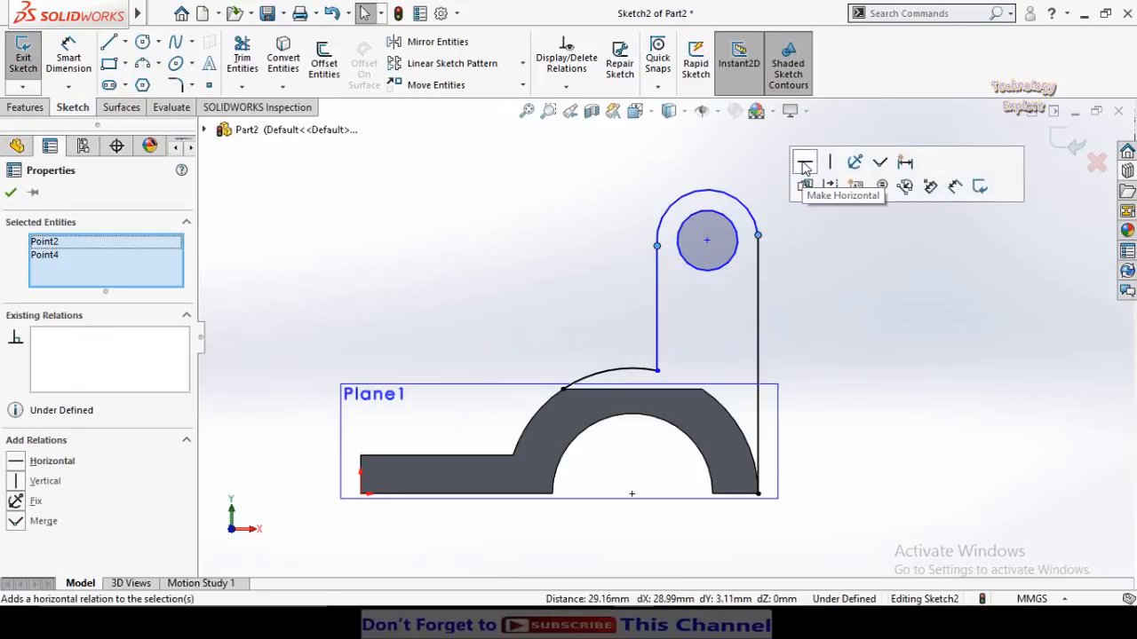
pyautogui.click(803, 165)
pyautogui.click(864, 331)
# Step: Dimension the upright's circle with a diameter of 28 mm
pyautogui.scroll(2, 855, 354)
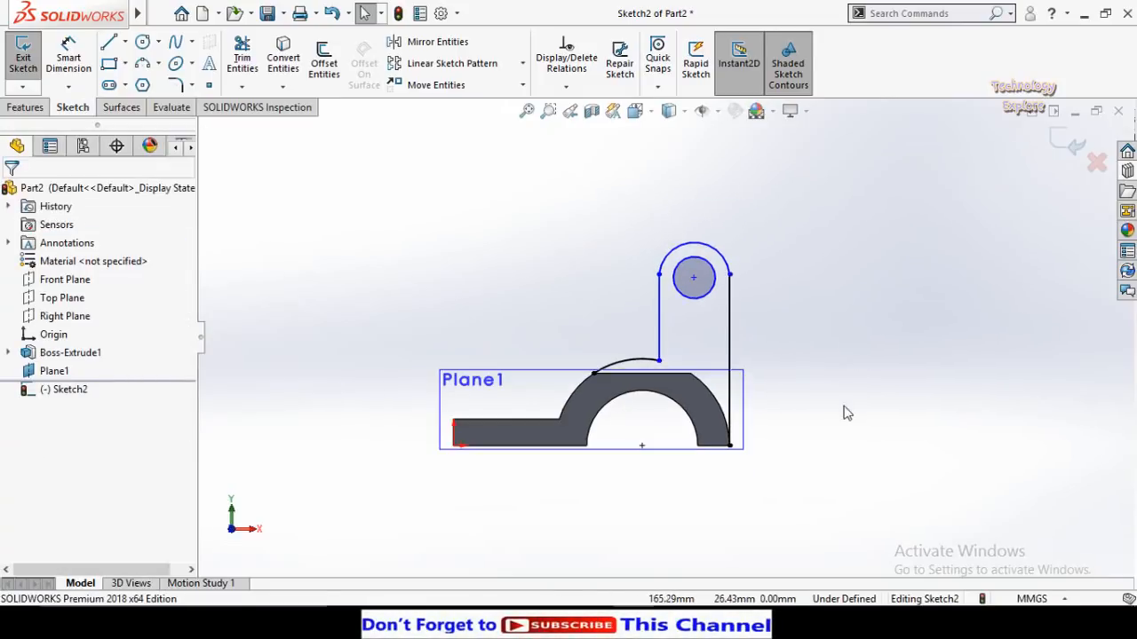
pyautogui.moveTo(842, 406); pyautogui.dragTo(844, 284, button='right')
pyautogui.scroll(-1, 757, 347)
pyautogui.click(696, 295)
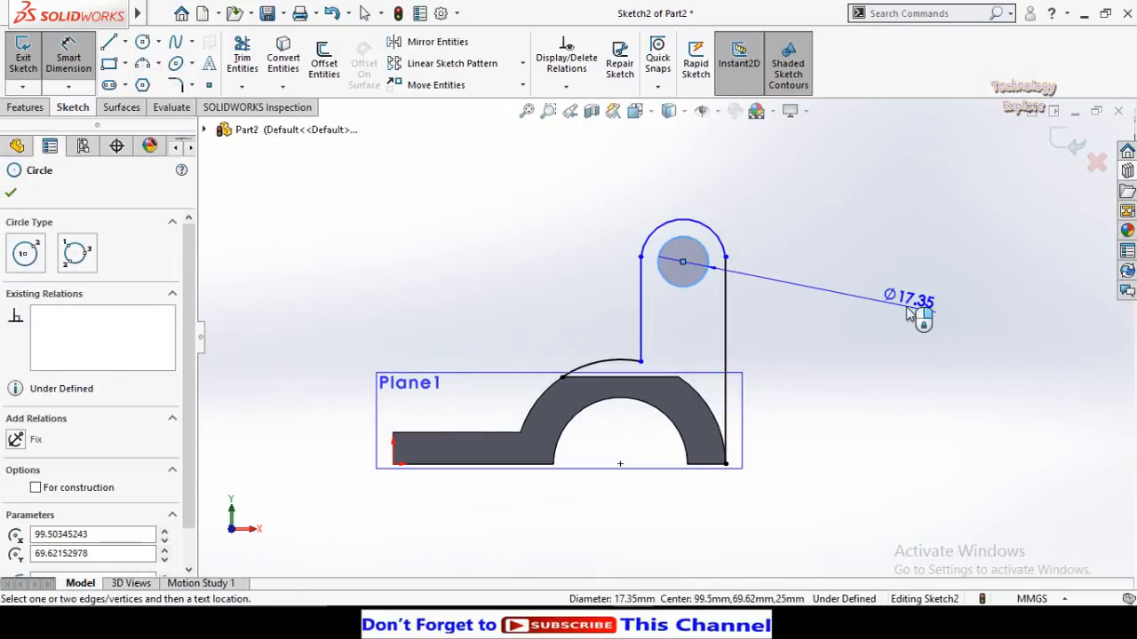
pyautogui.click(888, 325)
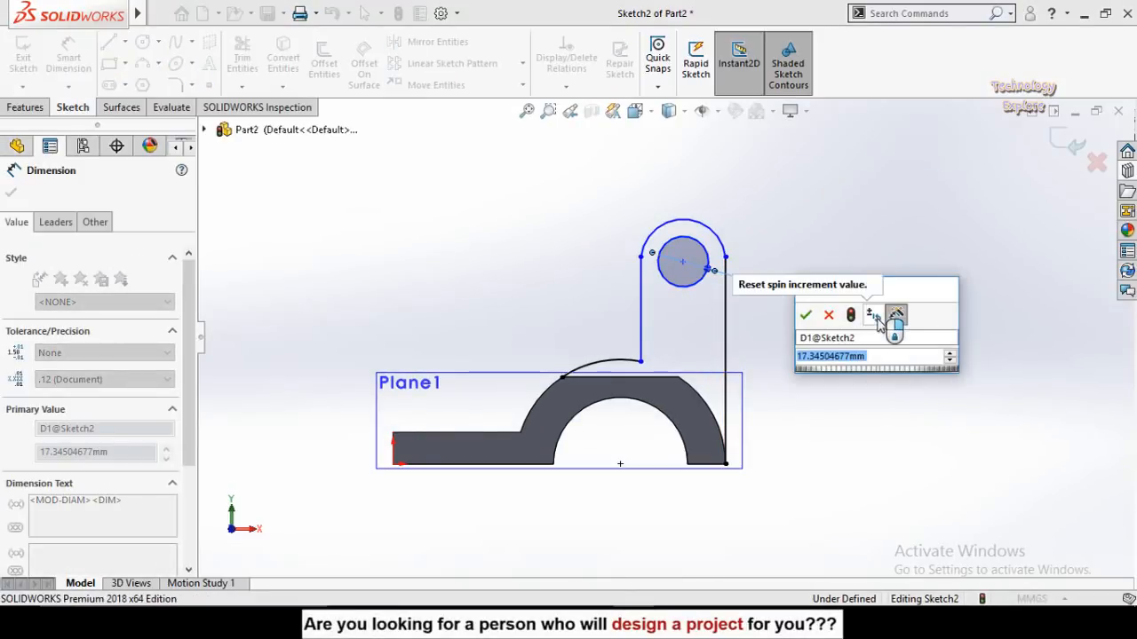
pyautogui.write('28')
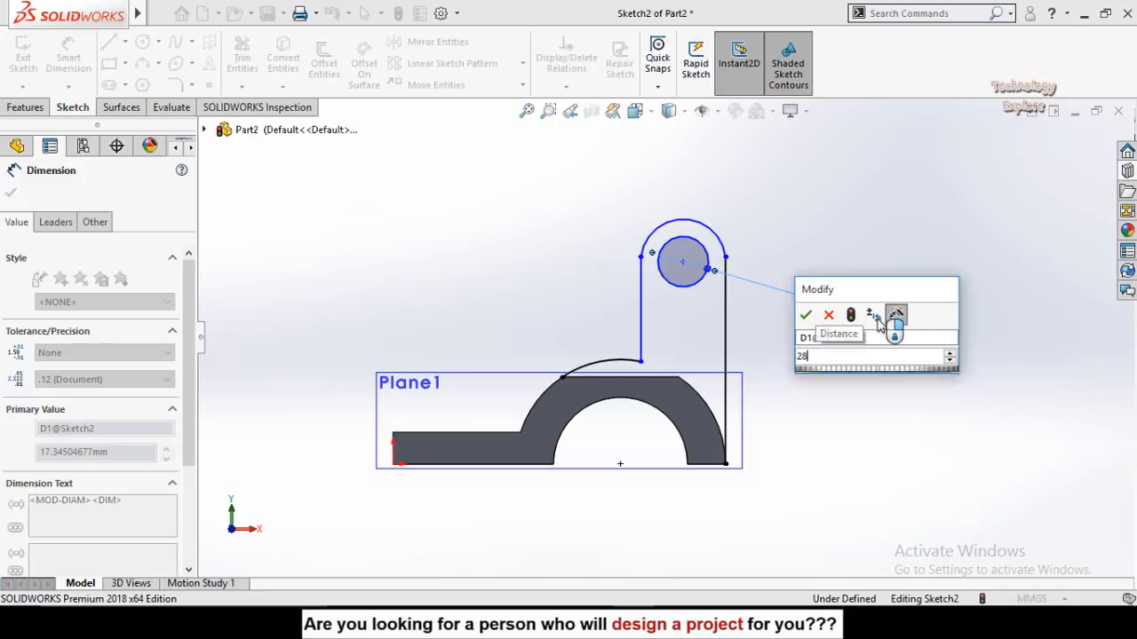
pyautogui.press('Return')
pyautogui.click(804, 233)
# Step: Dimension the arc around the circle with a radius of 19 mm
pyautogui.scroll(-6, 761, 238)
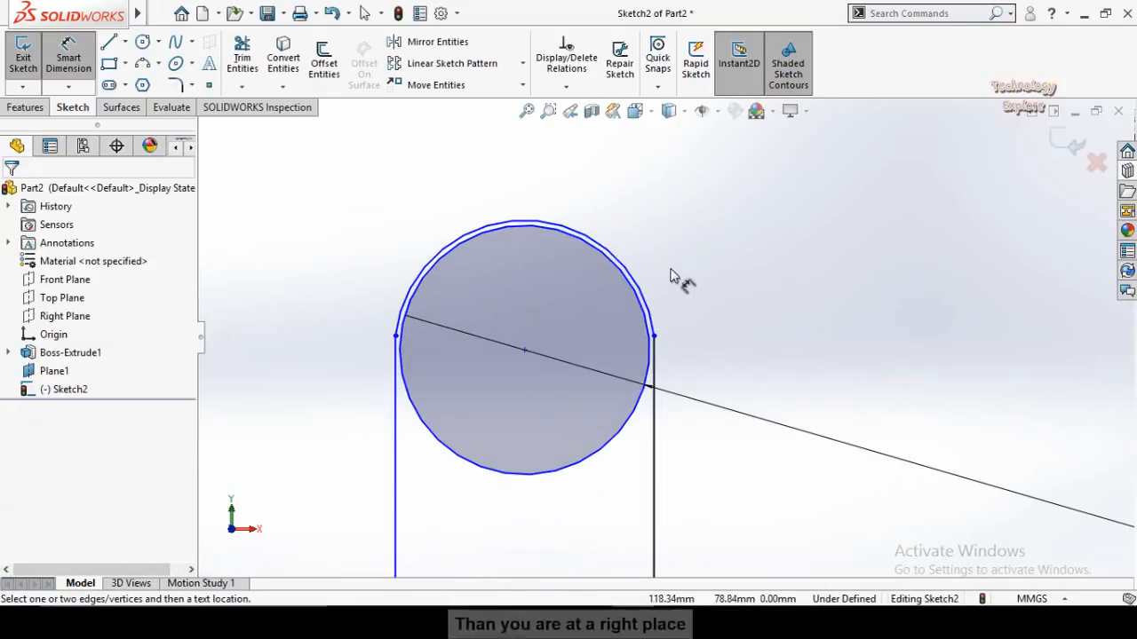
pyautogui.click(642, 319)
pyautogui.scroll(5, 807, 183)
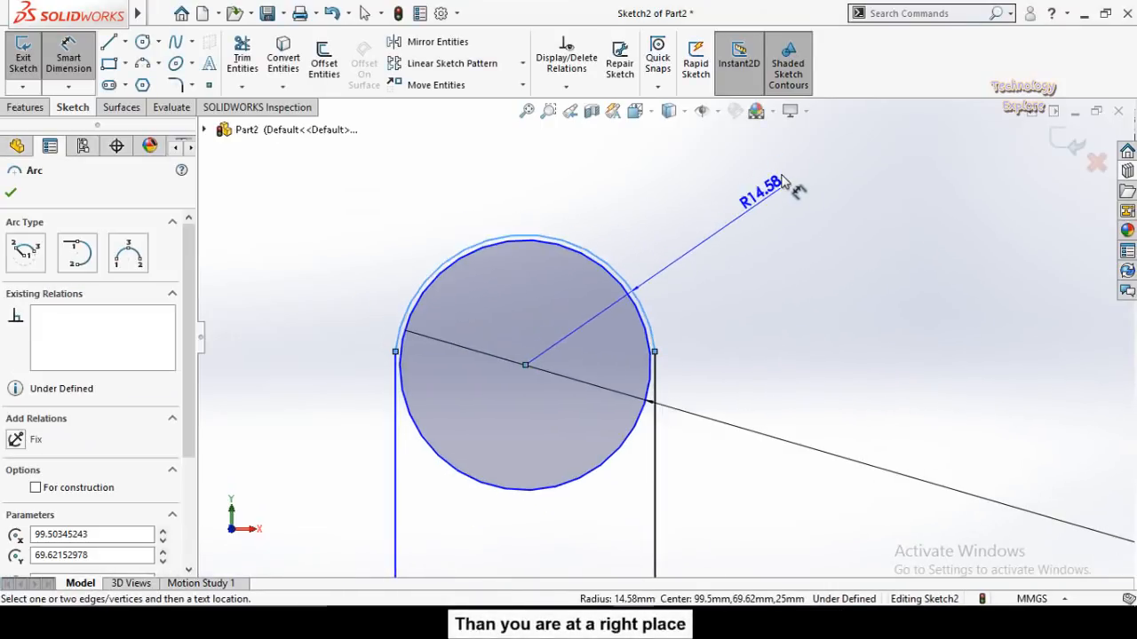
pyautogui.click(768, 258)
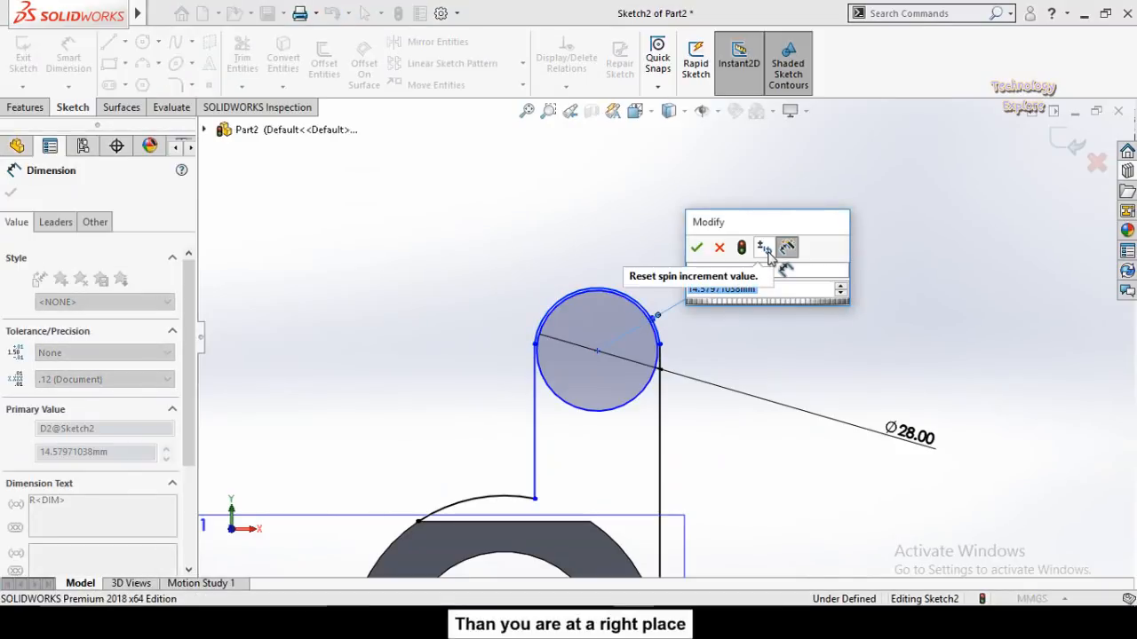
pyautogui.write('19')
pyautogui.press('Return')
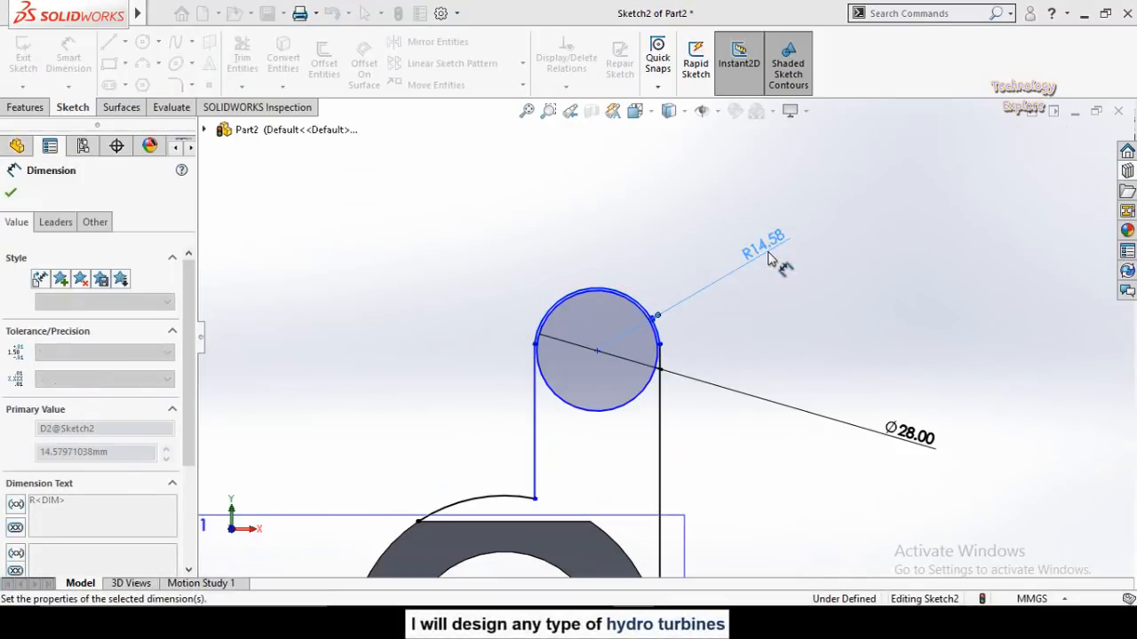
pyautogui.scroll(4, 746, 325)
pyautogui.scroll(-2, 593, 451)
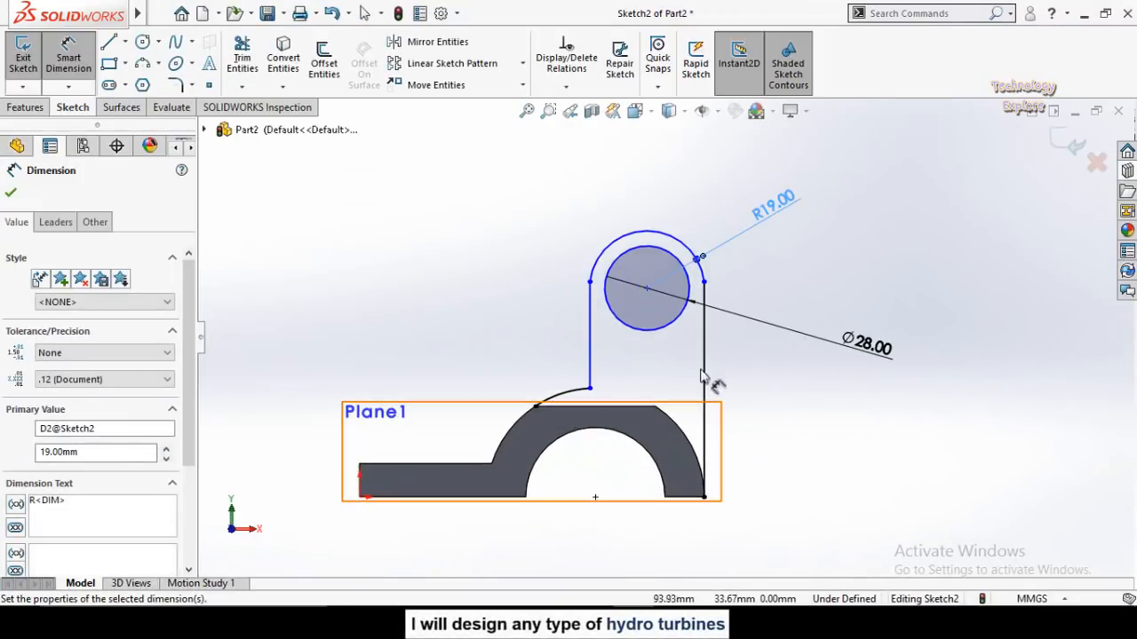
pyautogui.click(769, 389)
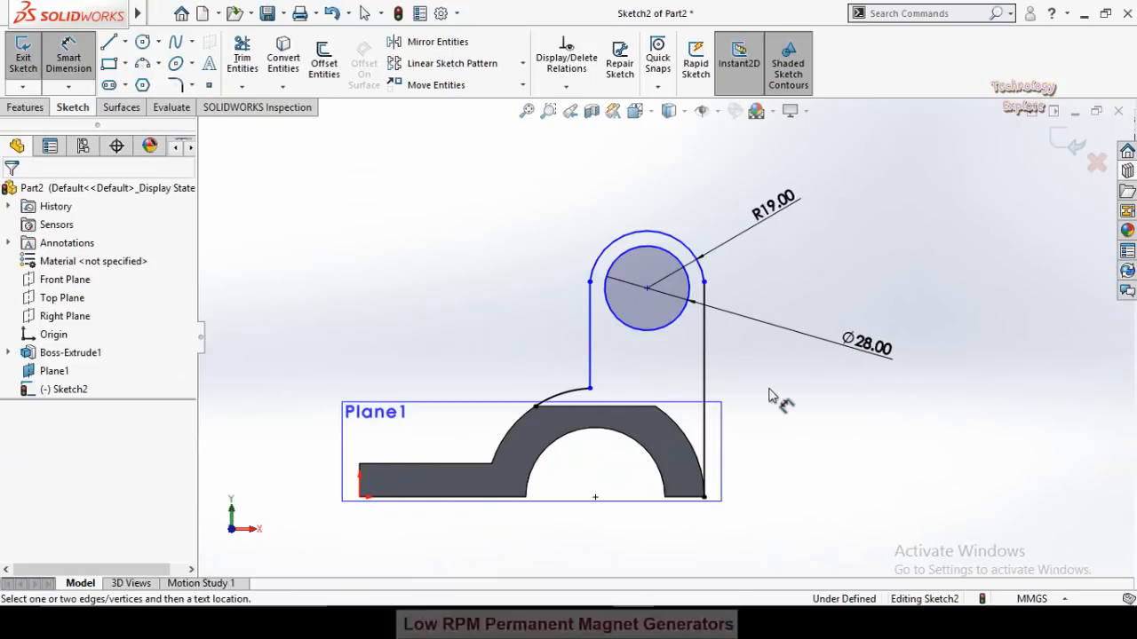
# Step: Dimension the height of the upright's circle centre above the base's bottom edge as 72 mm
pyautogui.scroll(1, 769, 397)
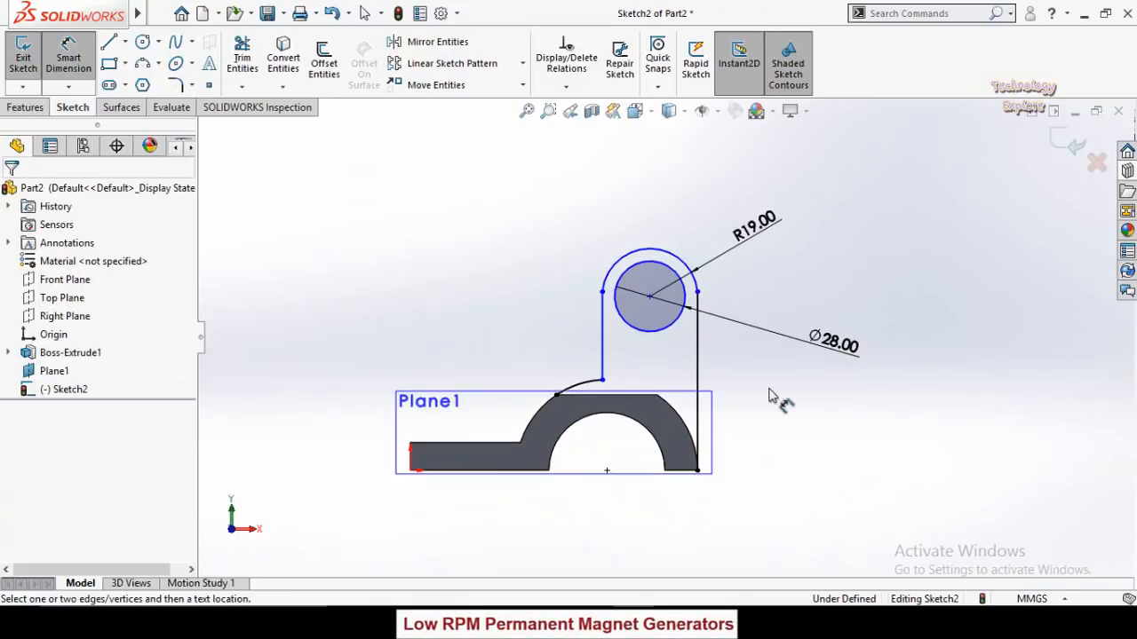
pyautogui.click(691, 473)
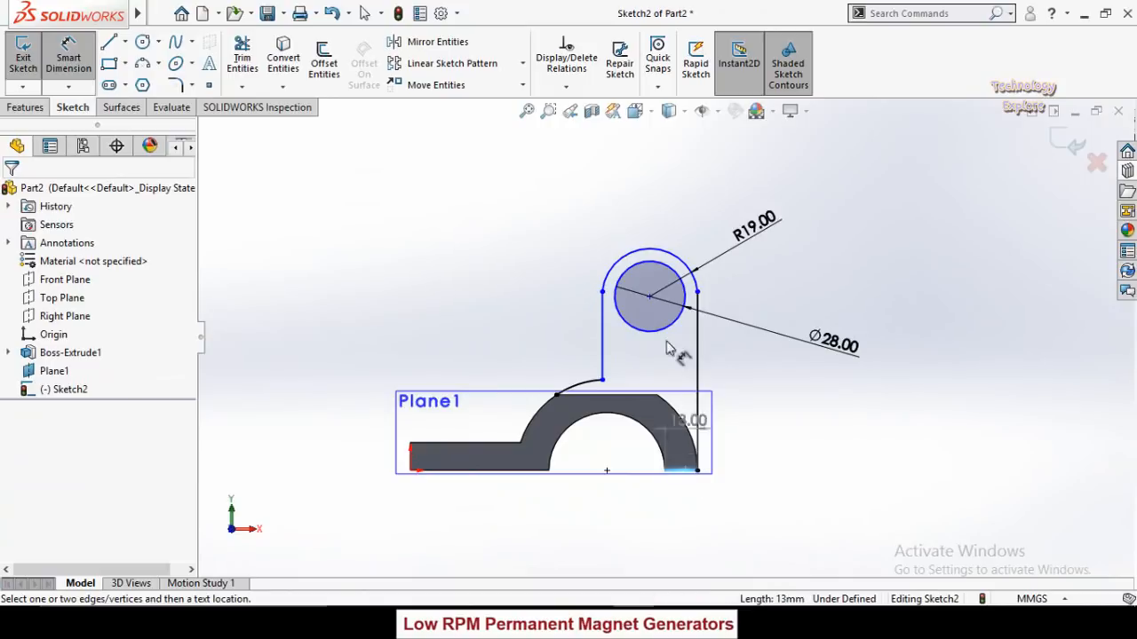
pyautogui.click(650, 298)
pyautogui.click(786, 382)
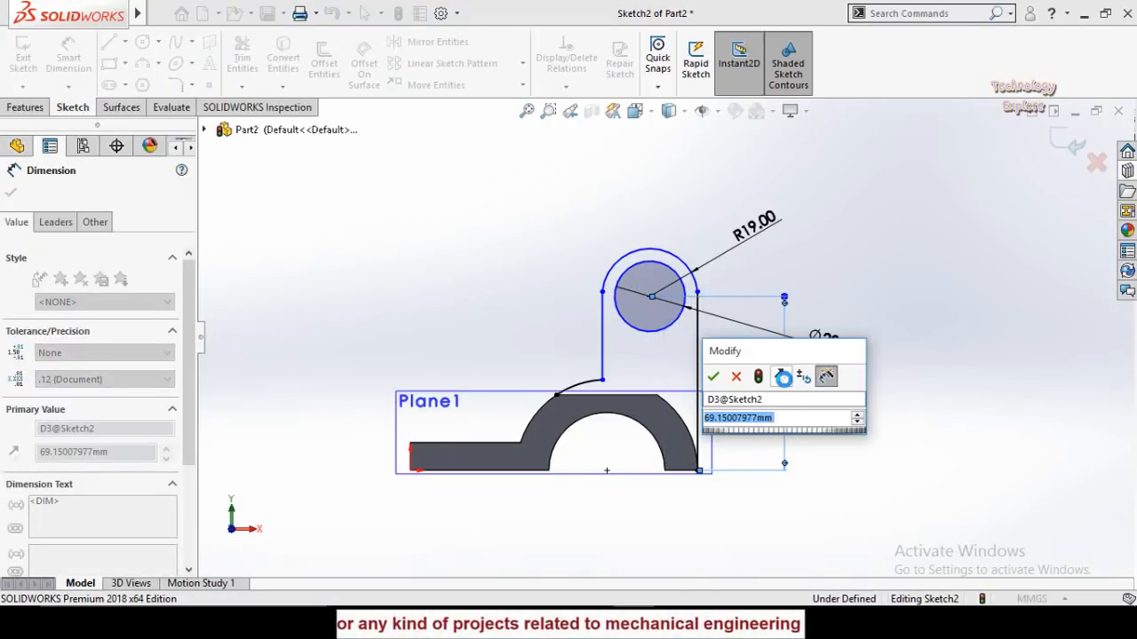
pyautogui.write('72')
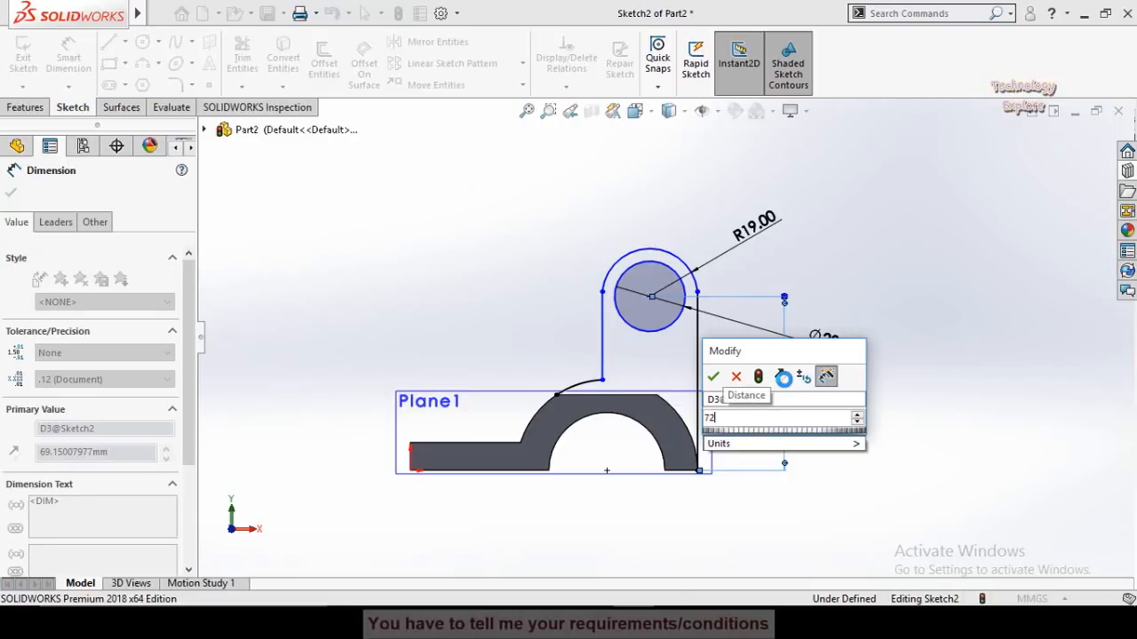
pyautogui.press('Return')
pyautogui.press('Escape')
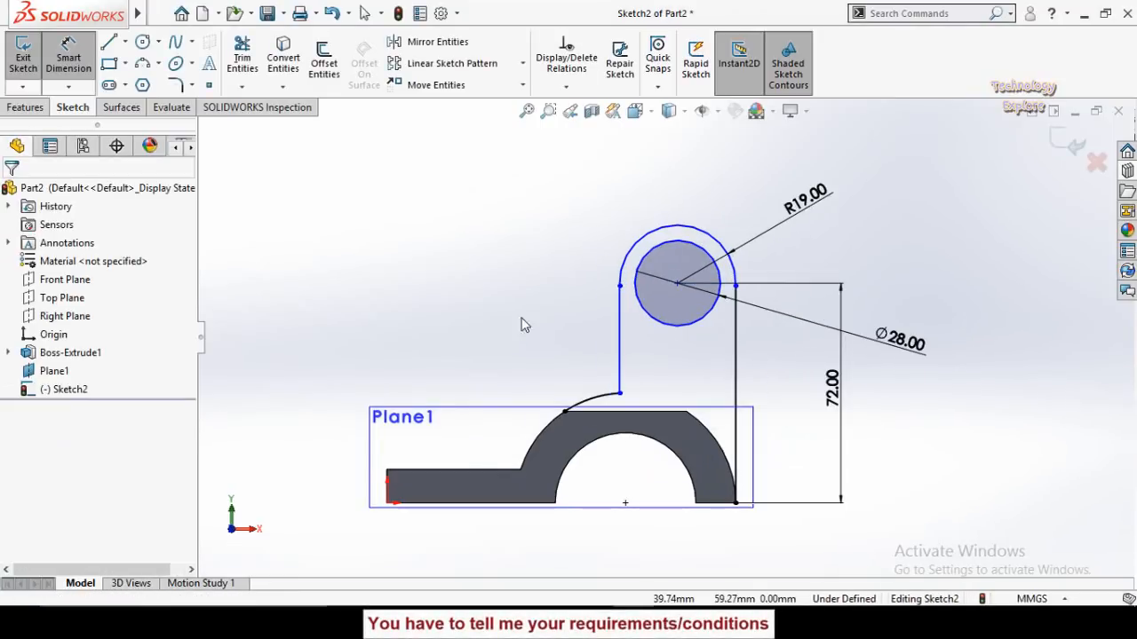
pyautogui.press('Escape')
# Step: Add a horizontal relation between the upper arc's endpoint and the centre of the 28 mm circle
pyautogui.scroll(-4, 636, 300)
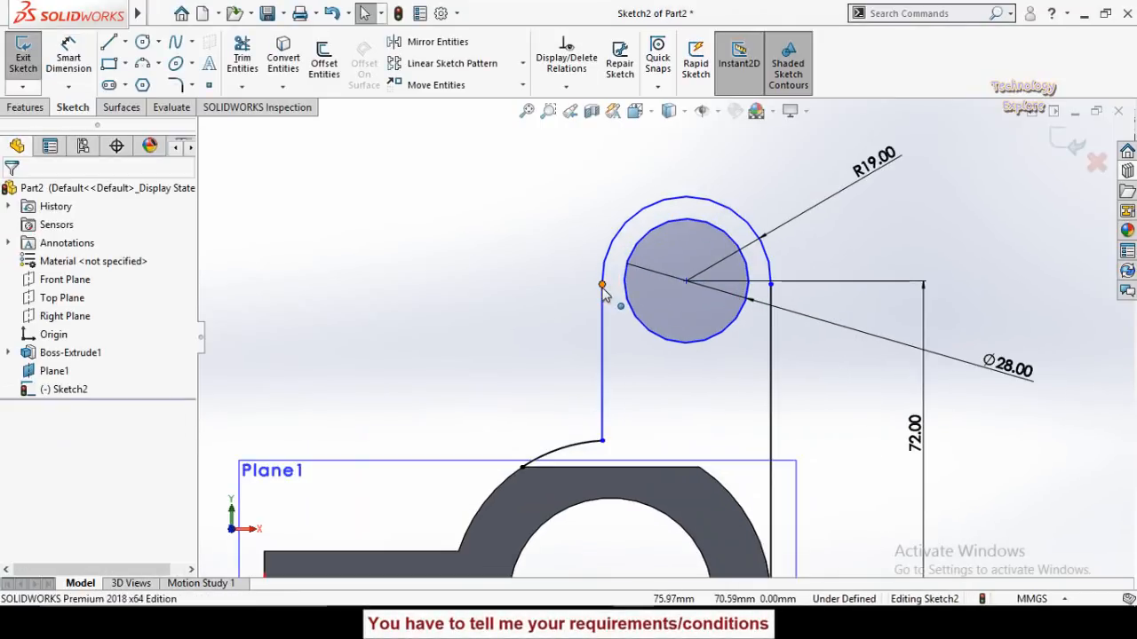
pyautogui.click(602, 284)
pyautogui.keyDown('ctrl'); pyautogui.click(770, 284); pyautogui.keyUp('ctrl')
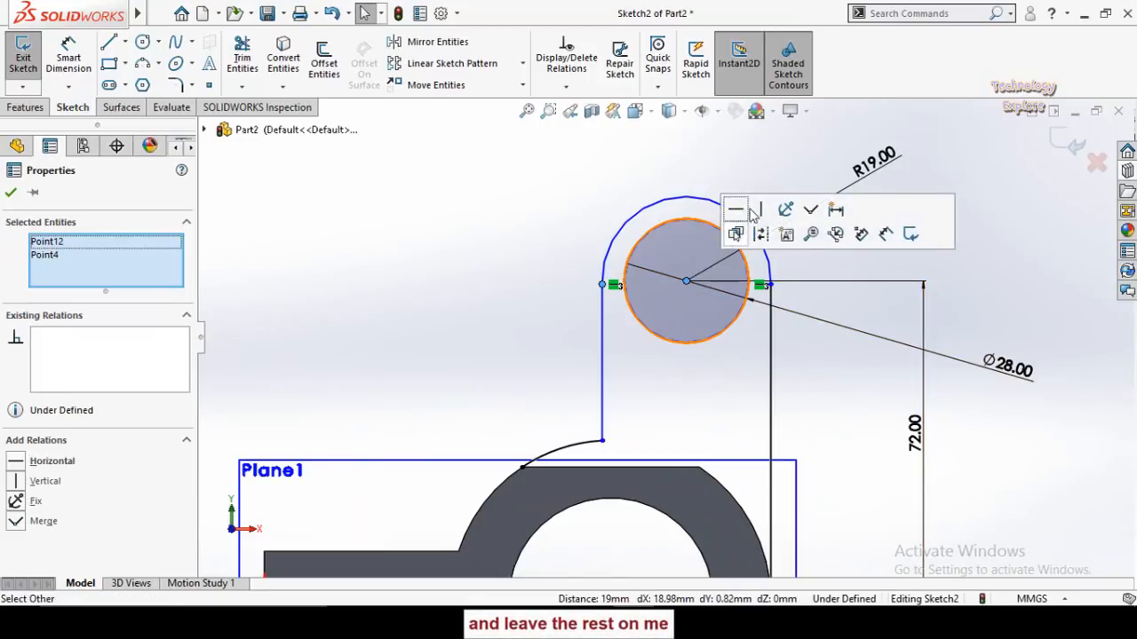
pyautogui.click(736, 210)
pyautogui.click(437, 297)
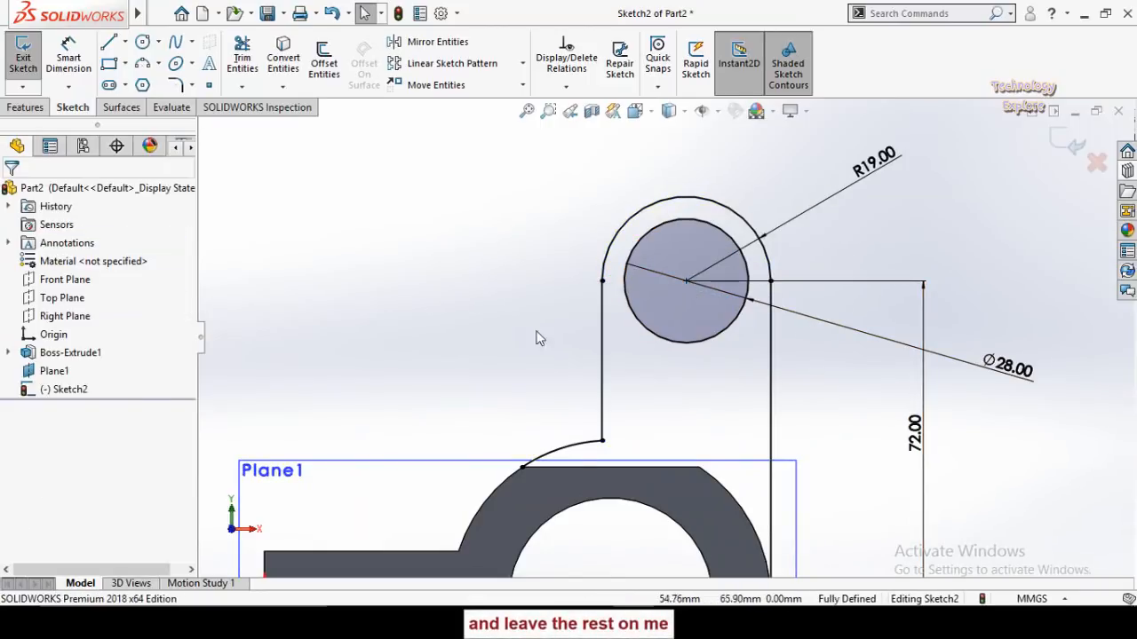
# Step: Convert the base's flat top edge and its adjoining outer arc edge into sketch entities to close the upright's profile
pyautogui.scroll(3, 662, 284)
pyautogui.scroll(-1, 767, 392)
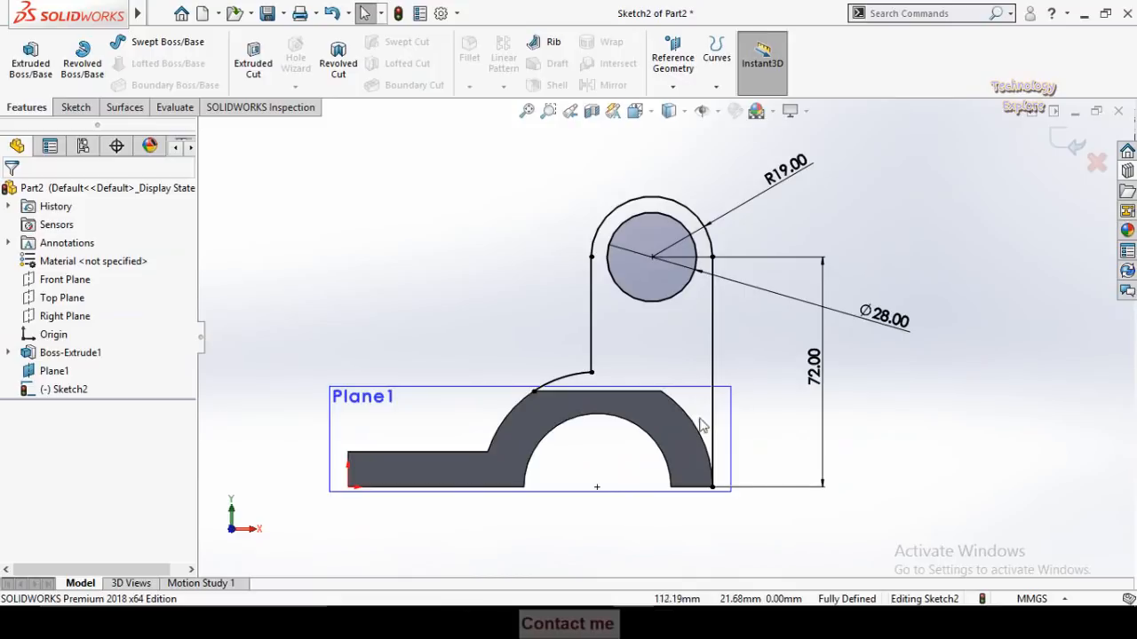
pyautogui.scroll(-1, 678, 417)
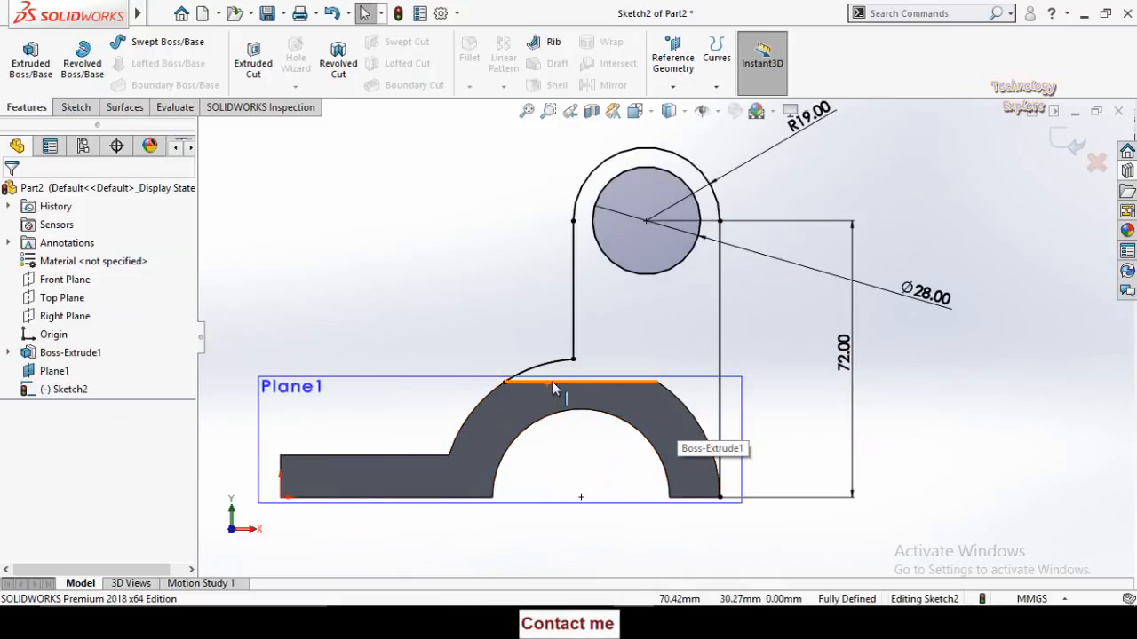
pyautogui.click(551, 382)
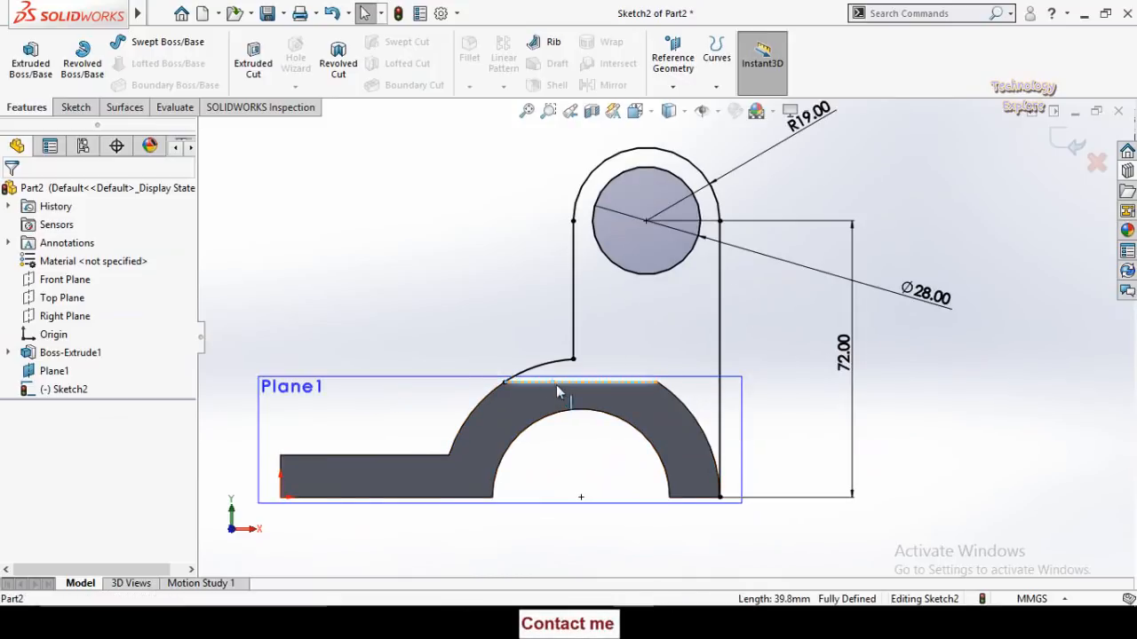
pyautogui.keyDown('ctrl'); pyautogui.click(685, 415); pyautogui.keyUp('ctrl')
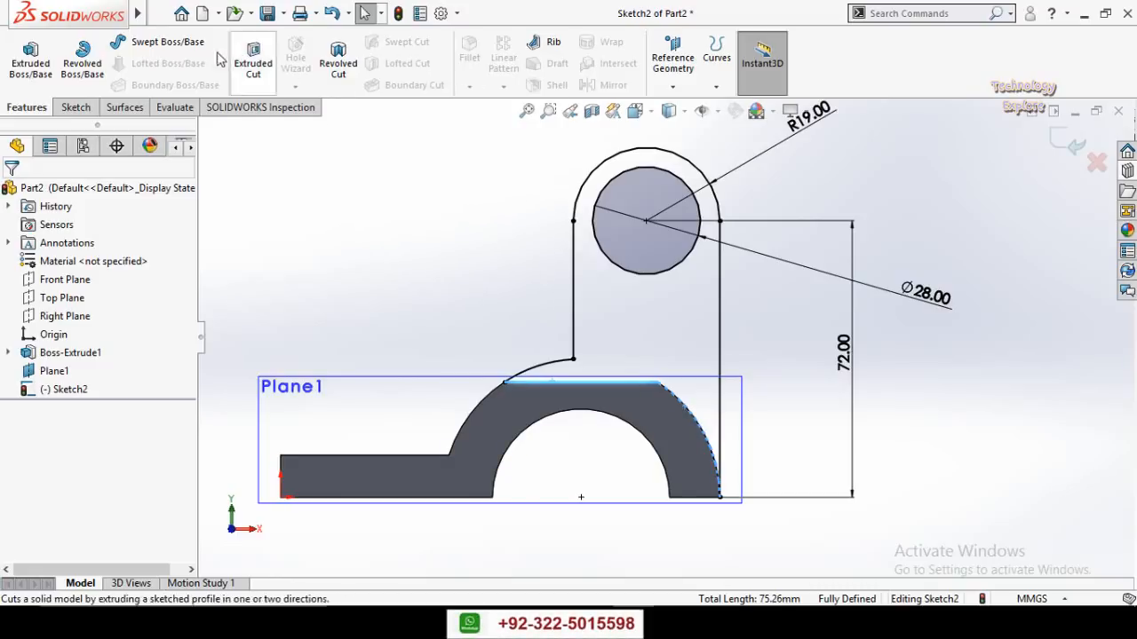
pyautogui.click(76, 106)
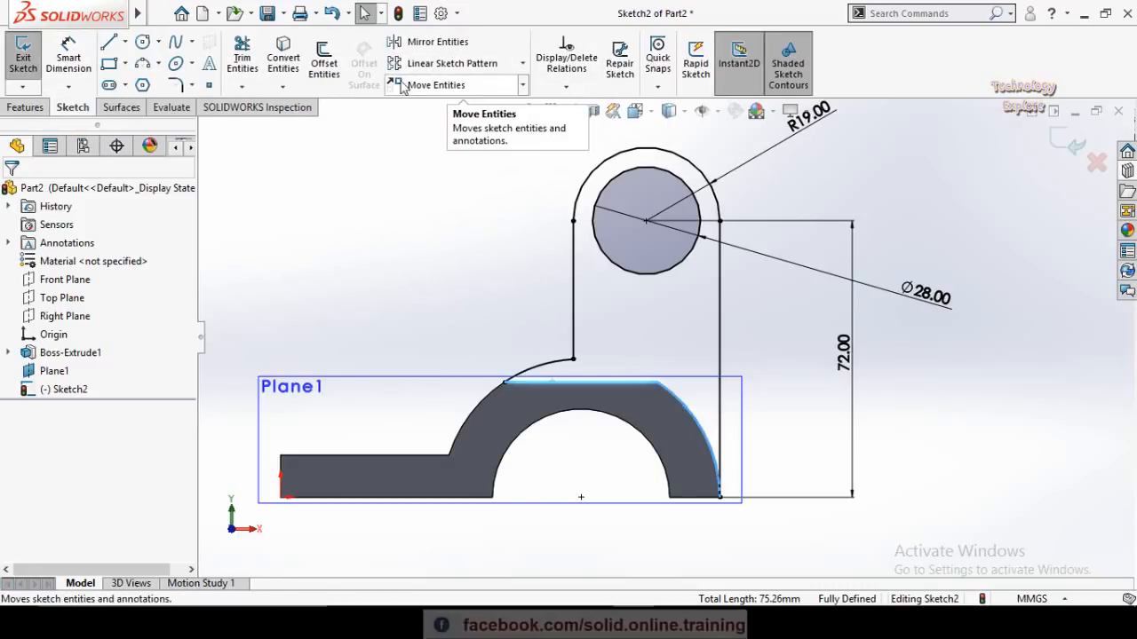
pyautogui.click(283, 63)
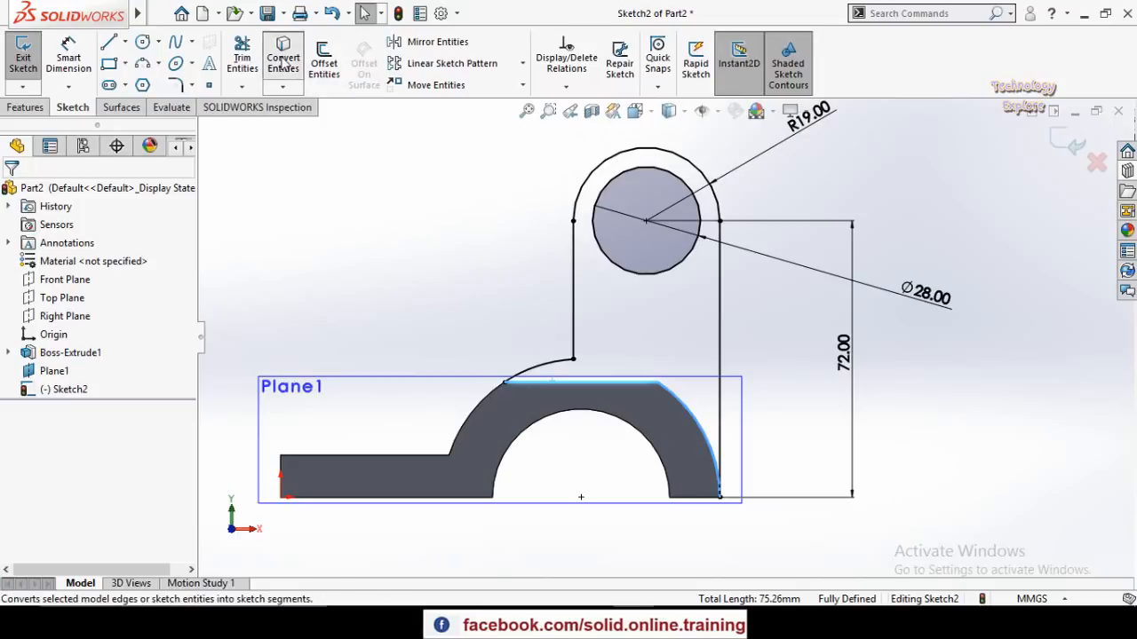
pyautogui.scroll(2, 464, 246)
pyautogui.scroll(2, 544, 292)
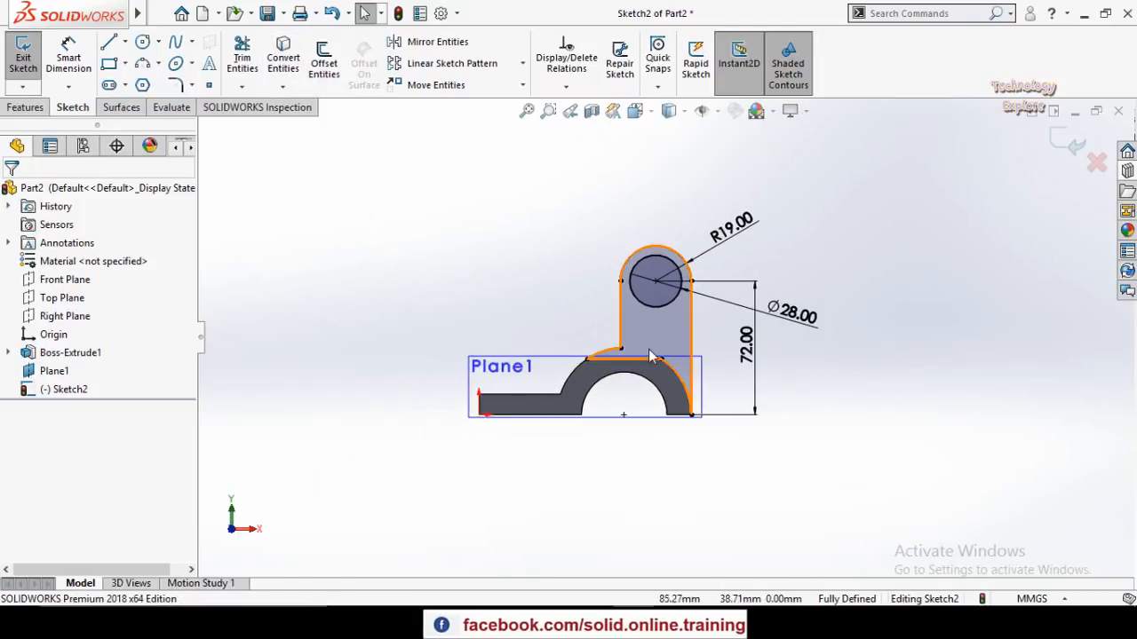
pyautogui.scroll(-1, 659, 338)
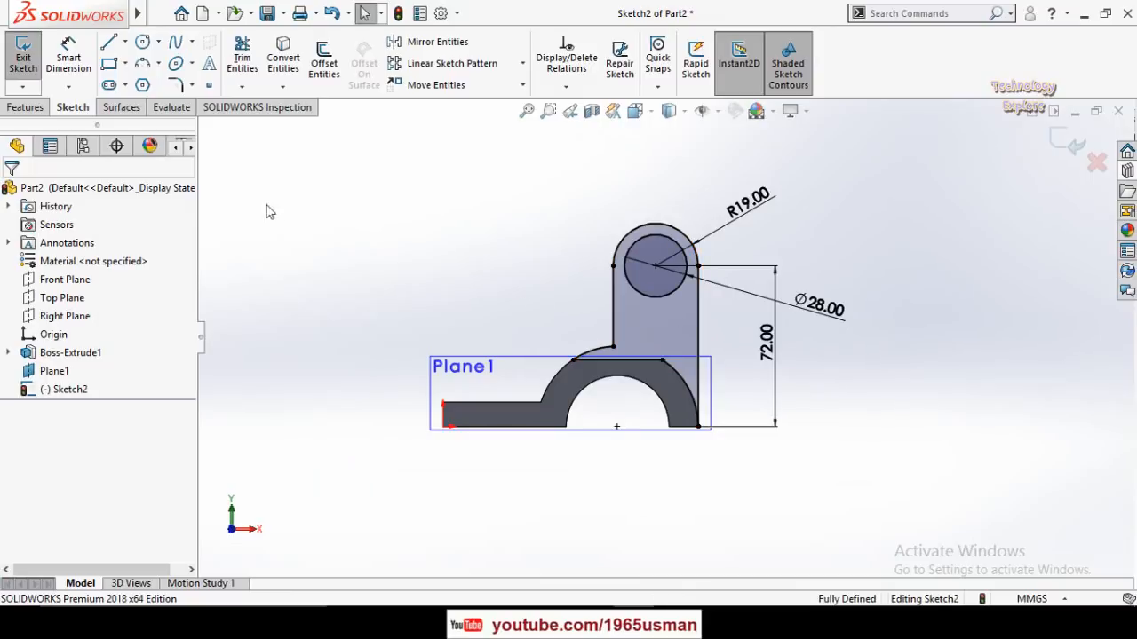
# Step: Extrude the upright's profile as a boss with a Mid Plane end condition and a depth of 28 mm
pyautogui.click(24, 106)
pyautogui.click(30, 57)
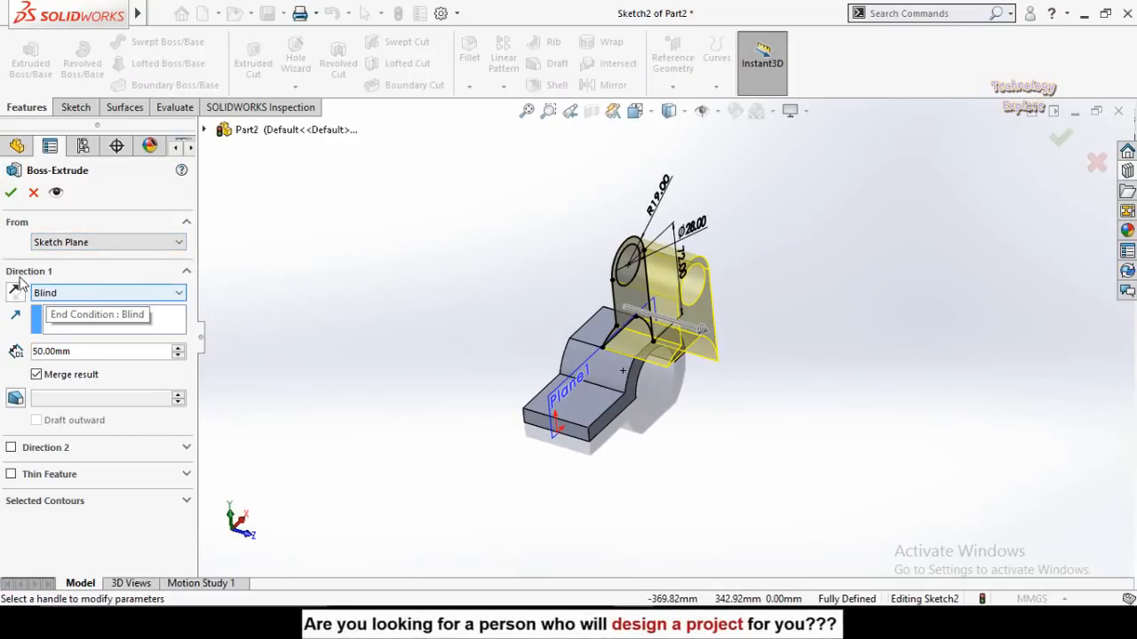
pyautogui.click(55, 294)
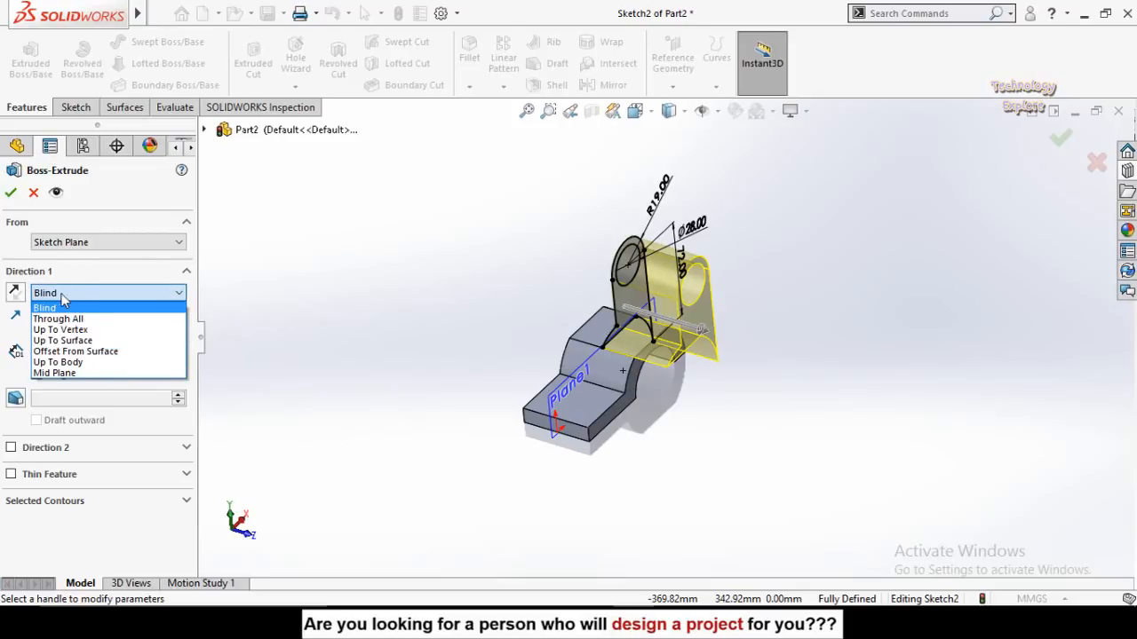
pyautogui.click(62, 373)
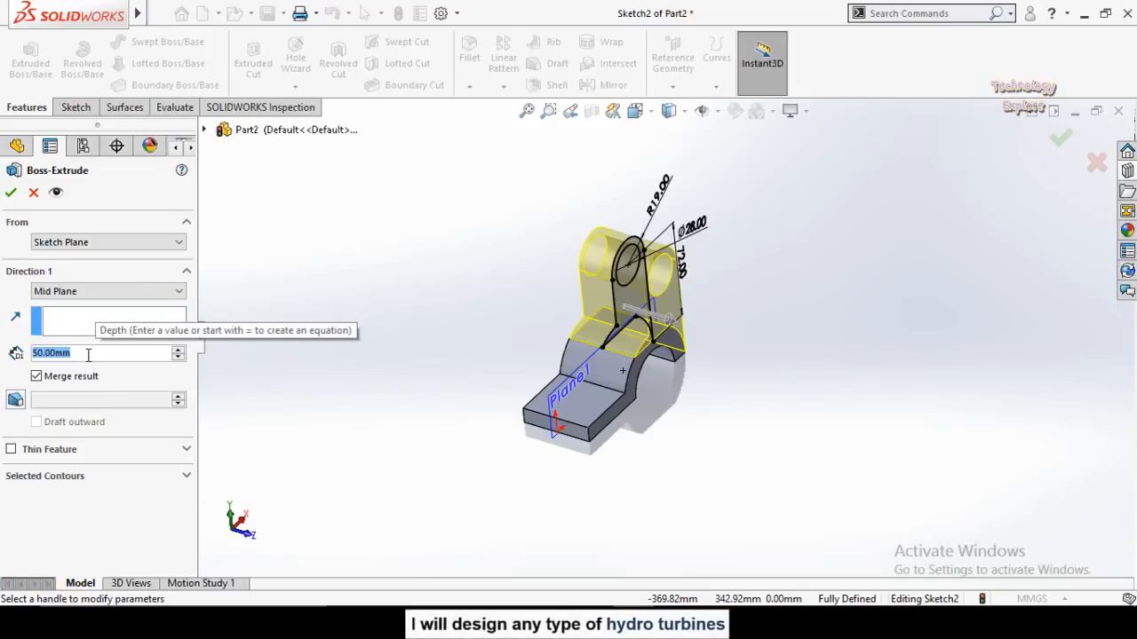
pyautogui.write('2')
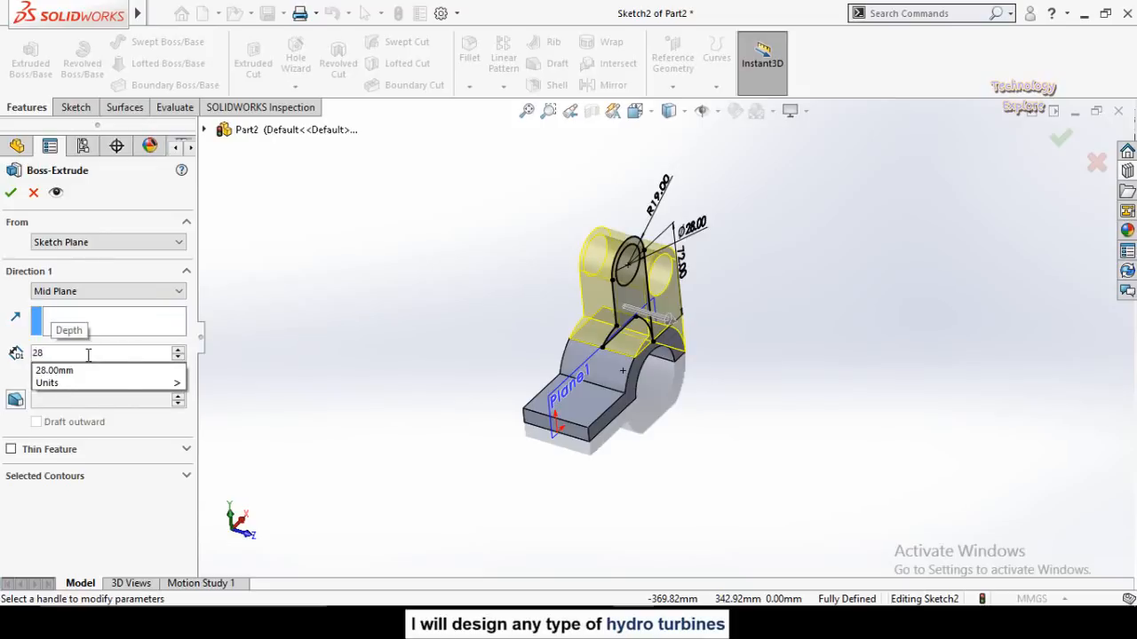
pyautogui.write('8')
pyautogui.press('Return')
pyautogui.scroll(-1, 578, 273)
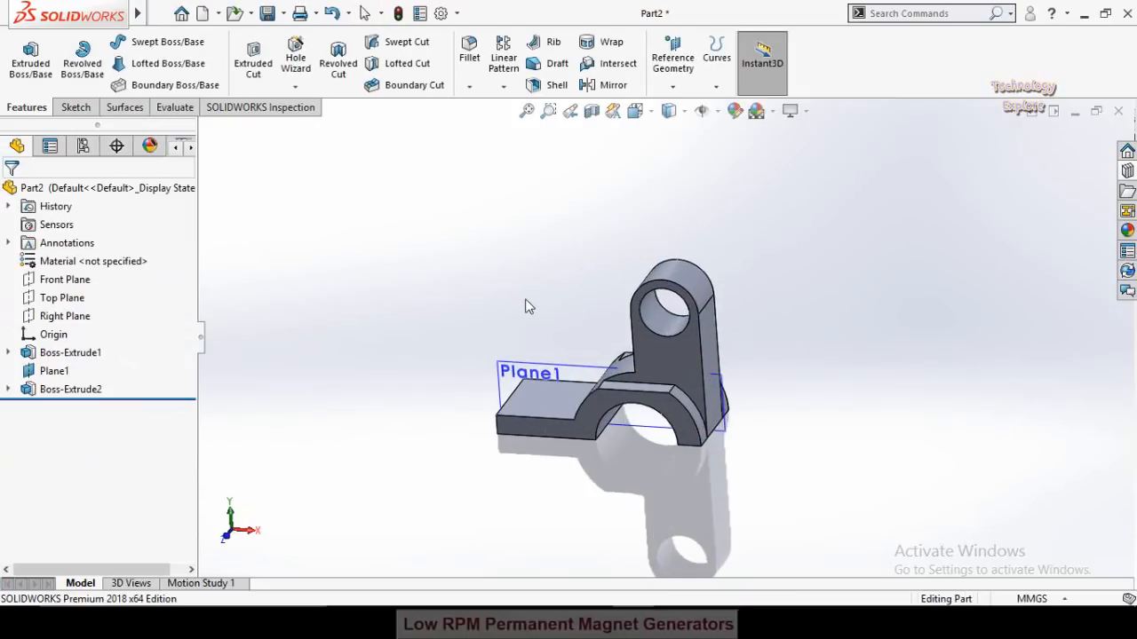
# Step: Check the bracket's reference drawing in Photos and start a new sketch on Plane1 in SOLIDWORKS, viewed normal to the plane
pyautogui.moveTo(525, 299); pyautogui.dragTo(616, 282, button='middle')
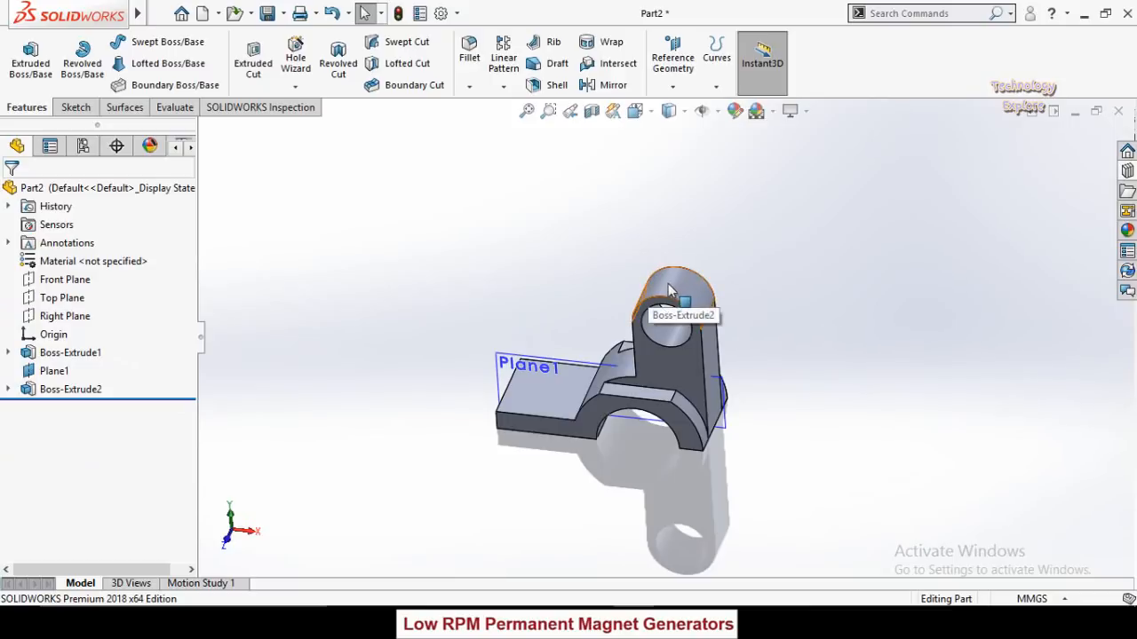
pyautogui.click(666, 624)
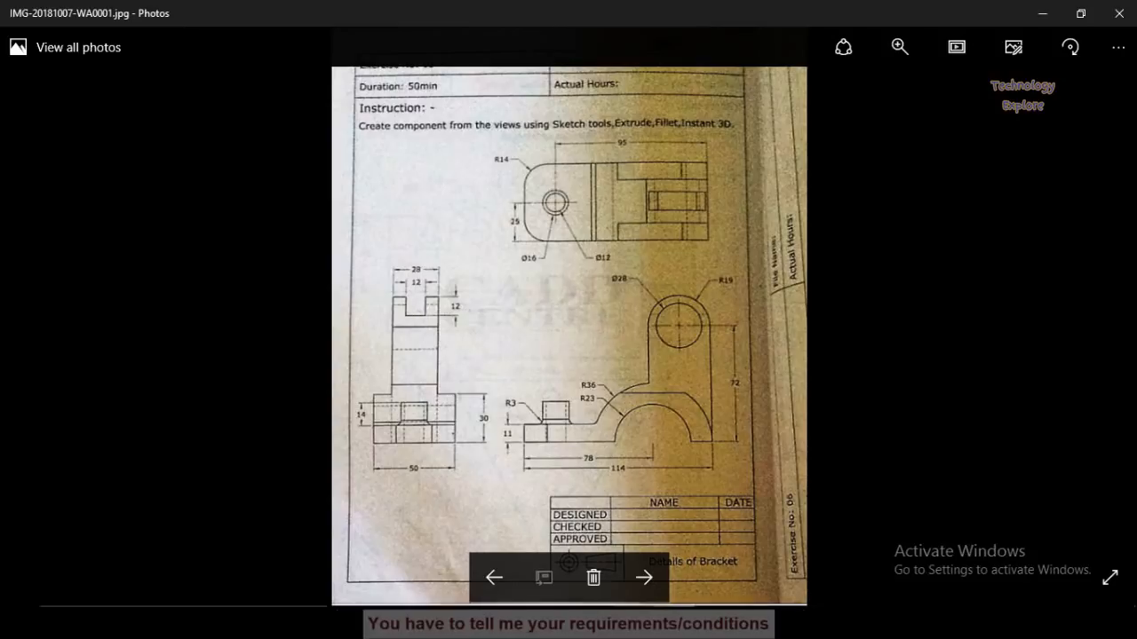
pyautogui.click(633, 629)
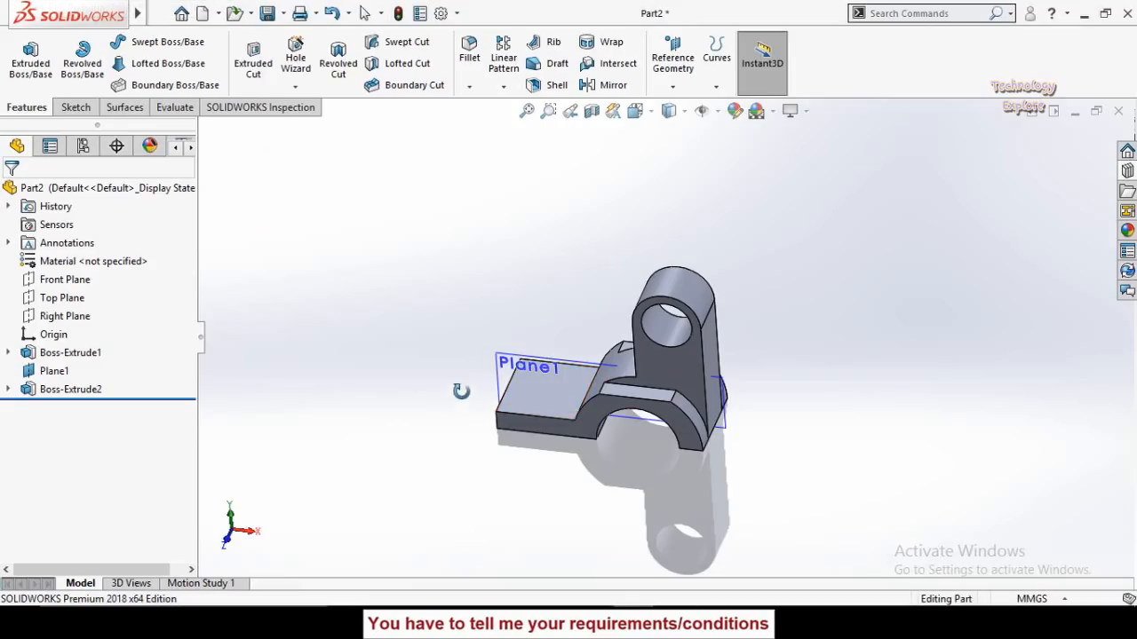
pyautogui.click(527, 380)
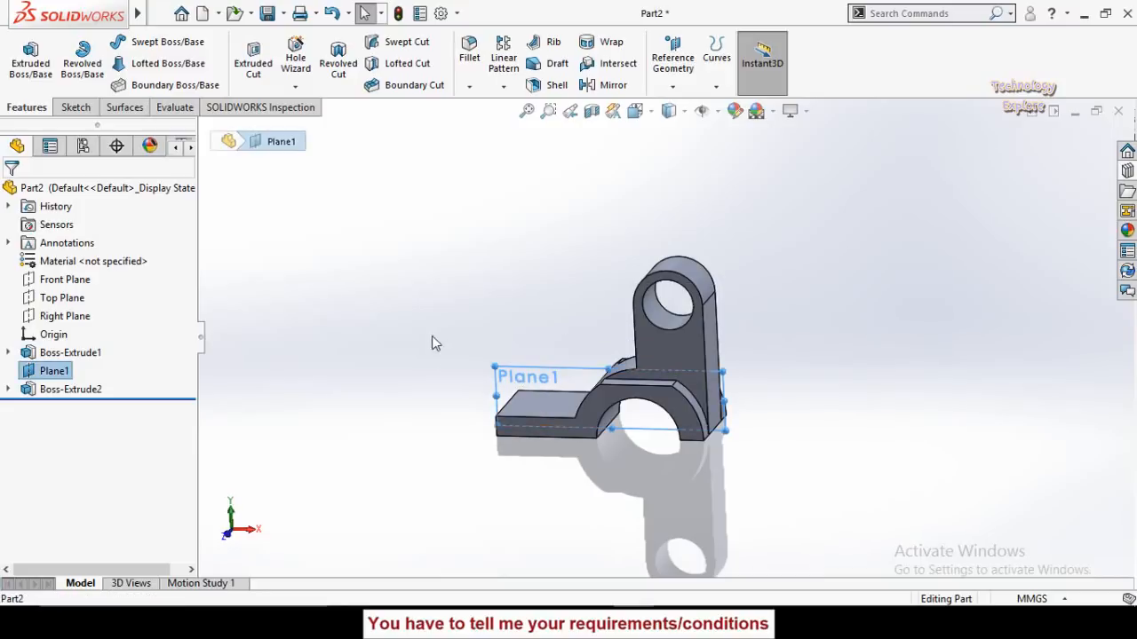
pyautogui.moveTo(432, 343); pyautogui.dragTo(561, 457, button='middle')
pyautogui.scroll(-3, 568, 369)
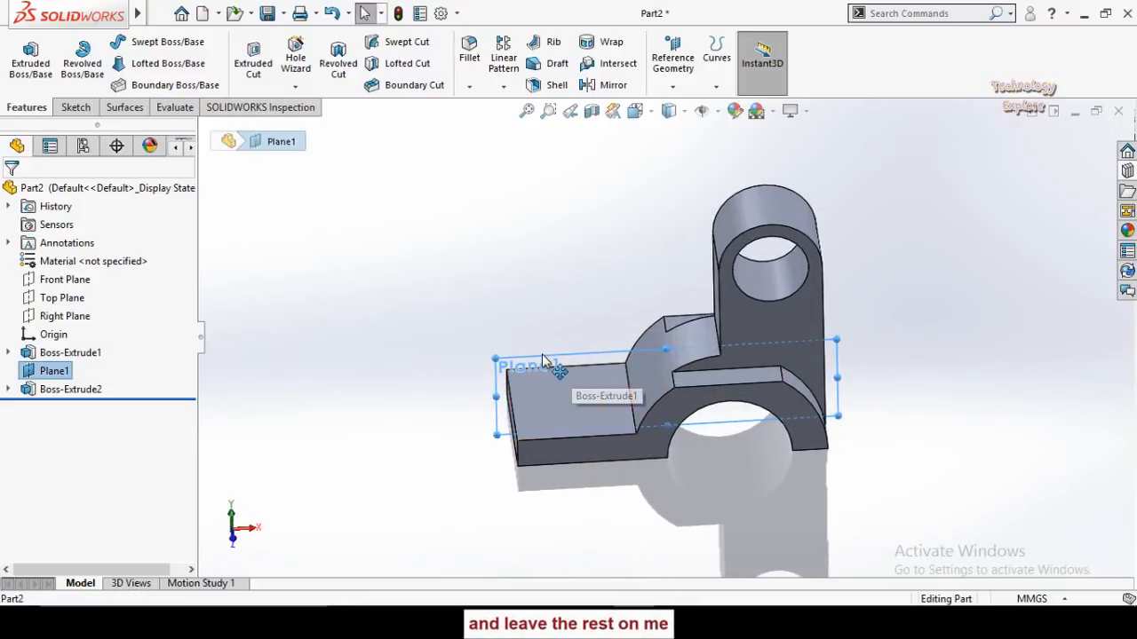
pyautogui.click(544, 360)
pyautogui.click(616, 302)
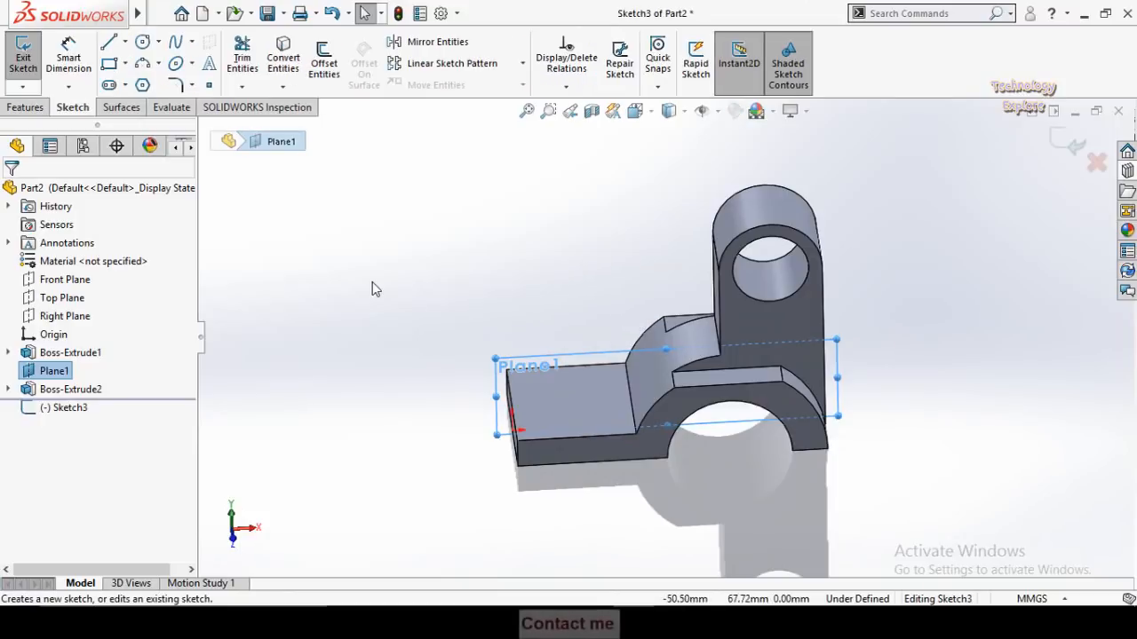
pyautogui.hotkey('ctrl', '8')
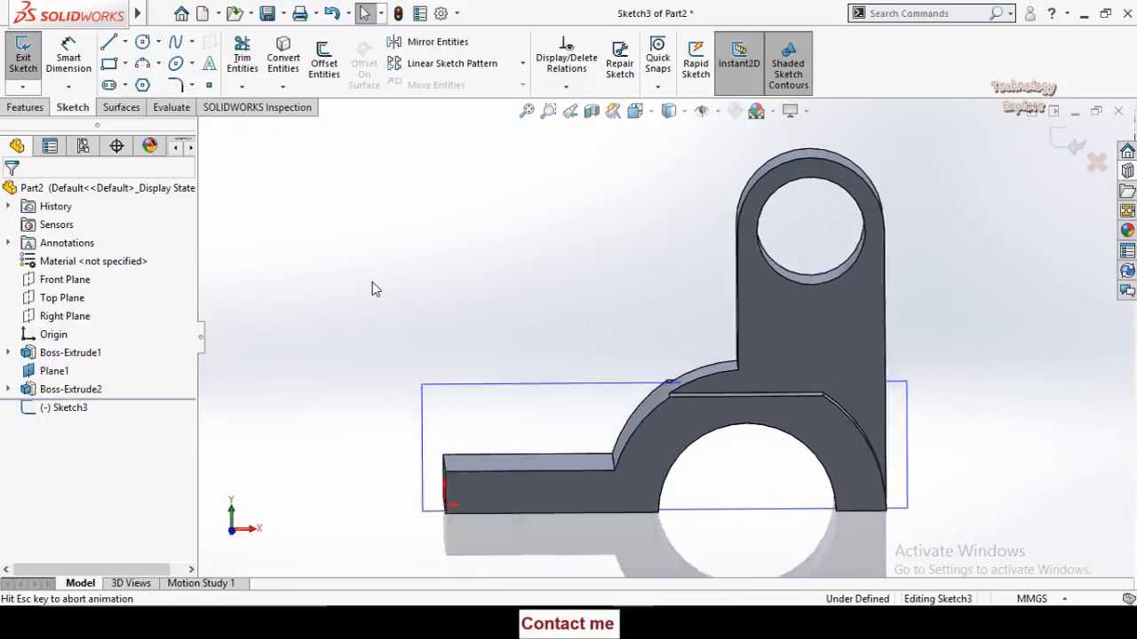
# Step: Sketch a corner rectangle across the upright's rounded top, wider than the upright and reaching down to about the hole's centre
pyautogui.scroll(3, 373, 282)
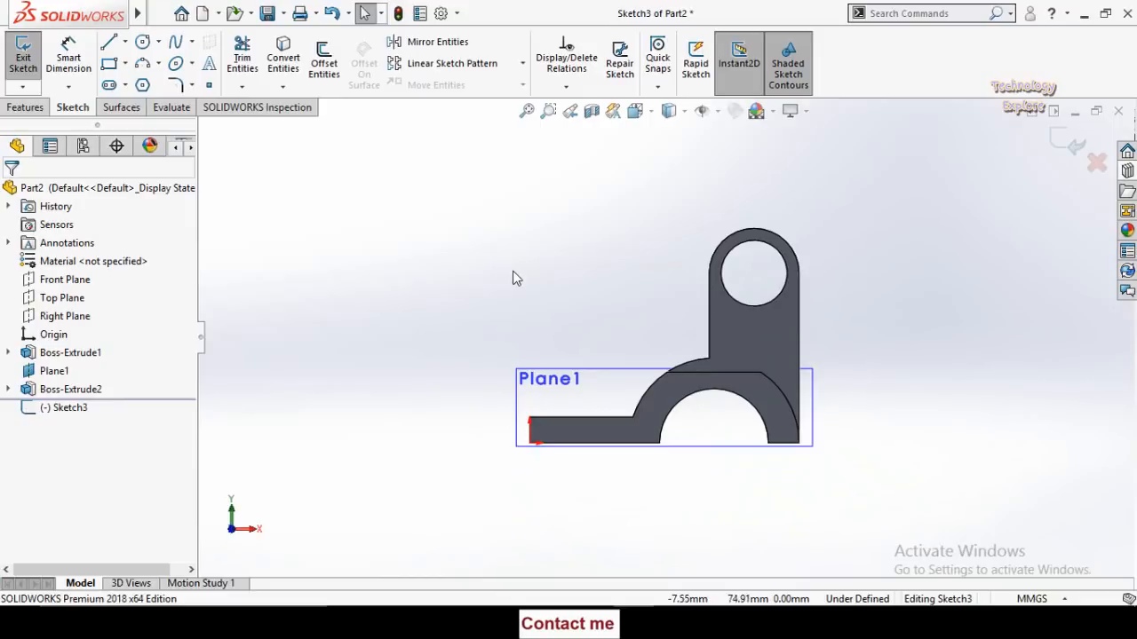
pyautogui.click(109, 69)
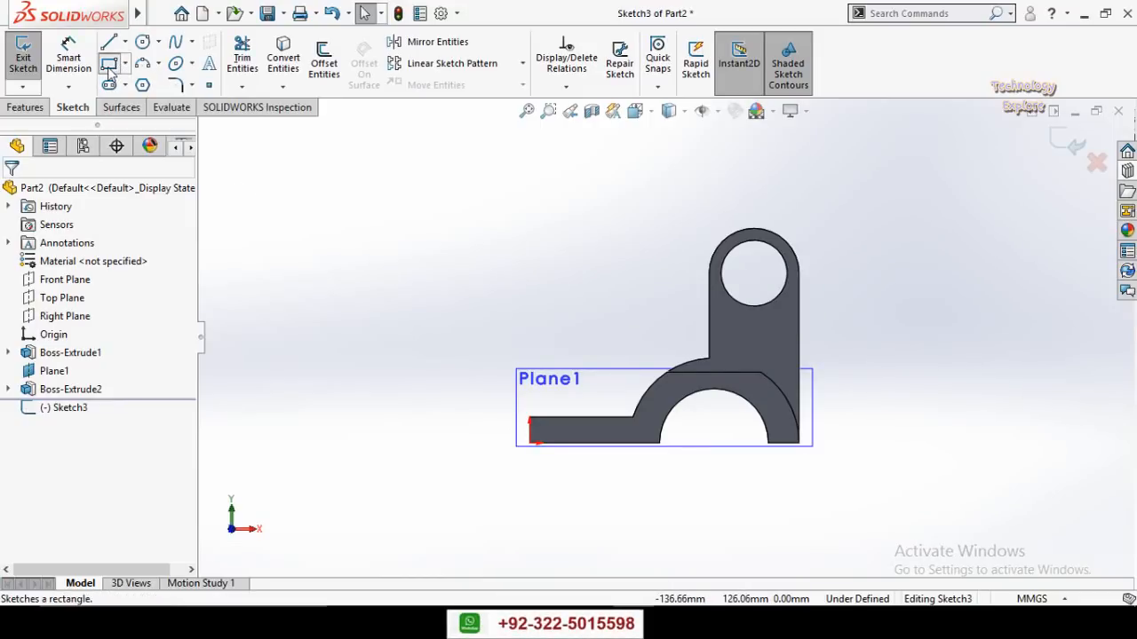
pyautogui.click(626, 189)
pyautogui.click(900, 267)
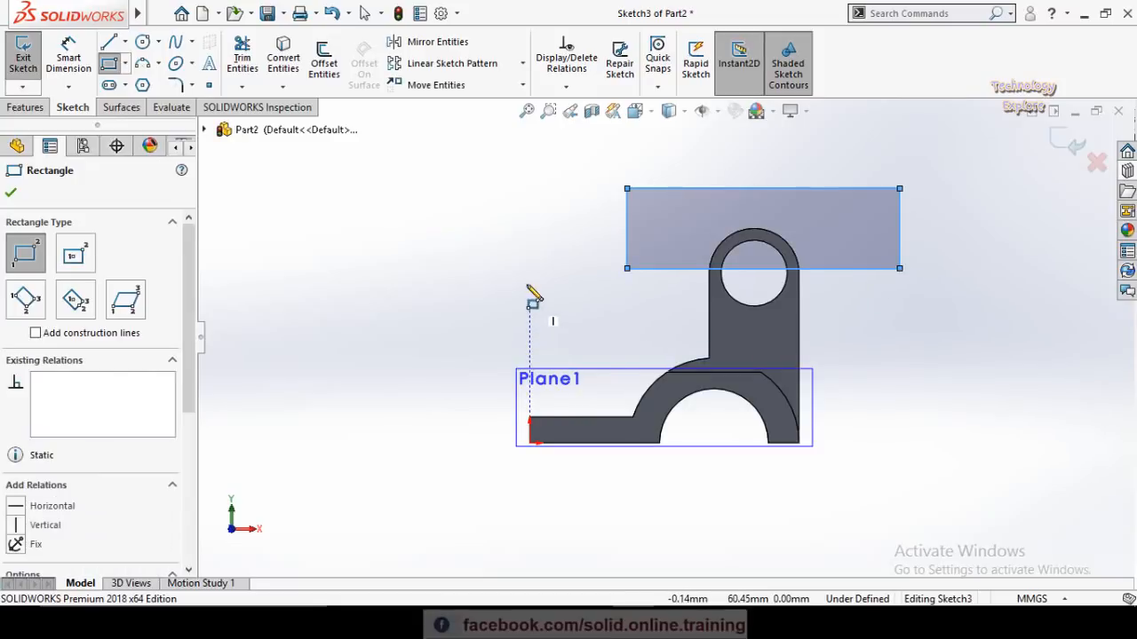
pyautogui.moveTo(531, 314); pyautogui.dragTo(527, 224, button='right')
pyautogui.scroll(-2, 801, 217)
pyautogui.press('Escape')
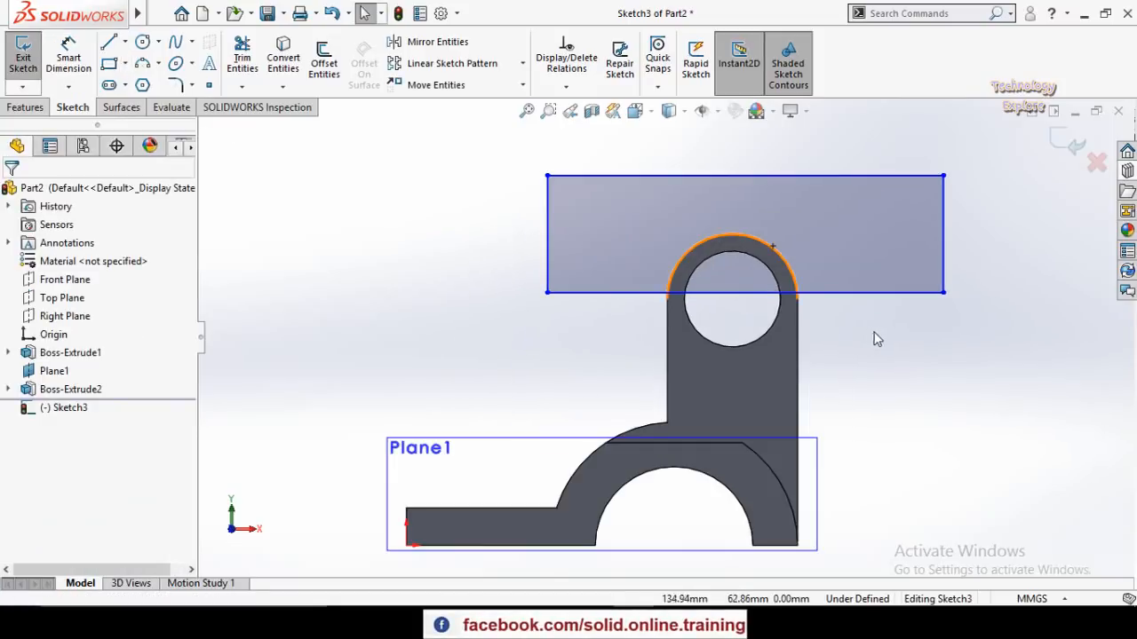
# Step: Place a sketch point at the midpoint of the upright's outer top arc
pyautogui.click(209, 86)
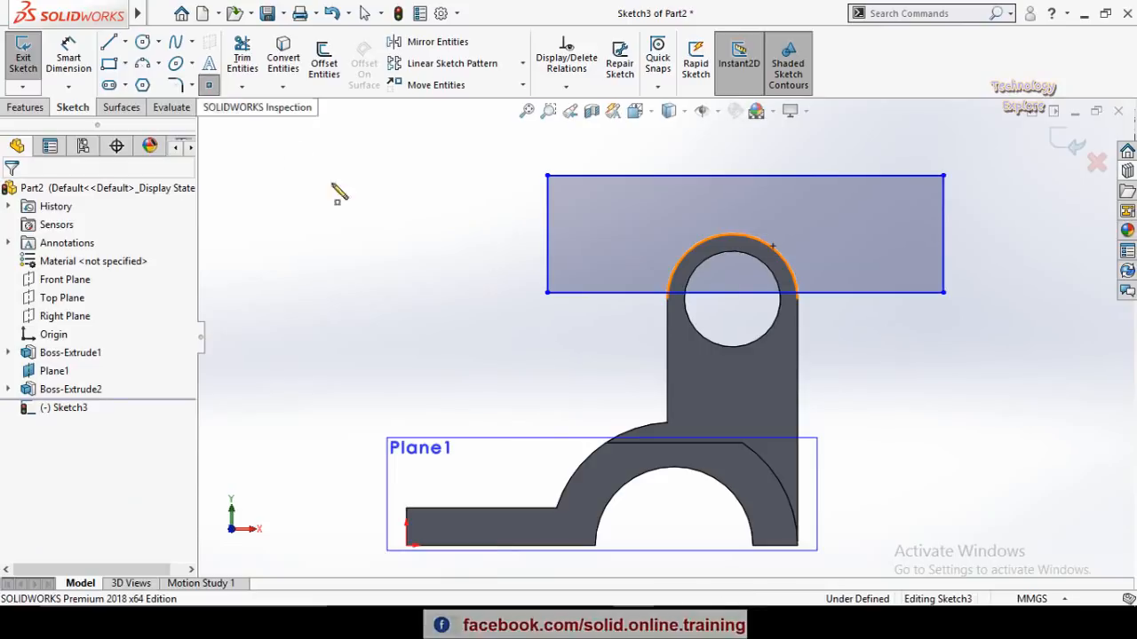
pyautogui.click(731, 234)
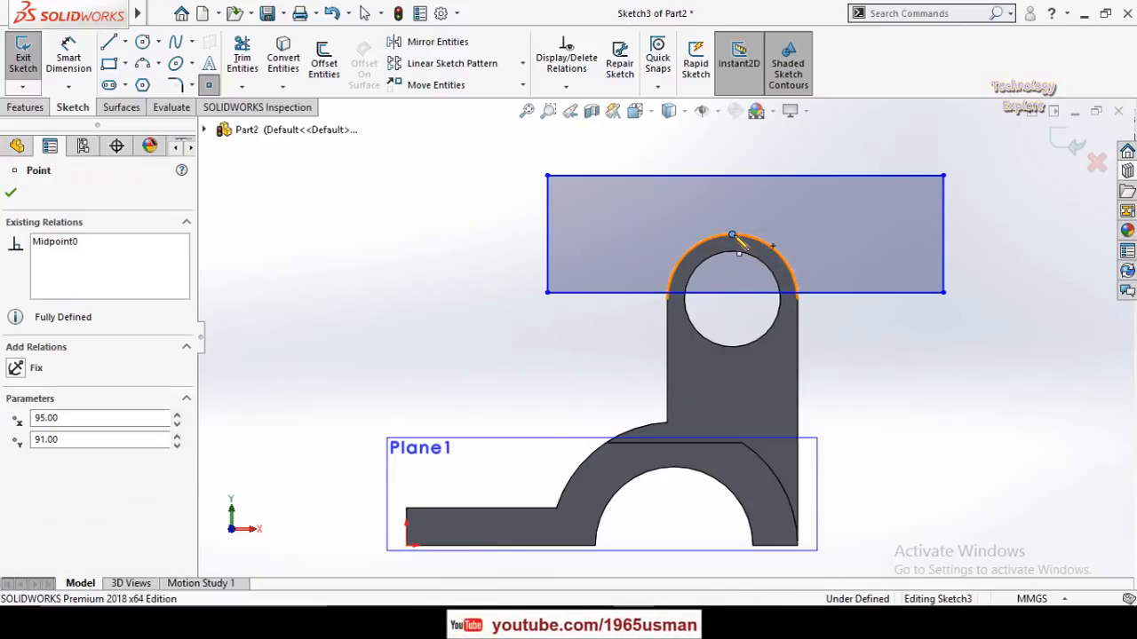
pyautogui.press('Escape')
pyautogui.scroll(-6, 733, 247)
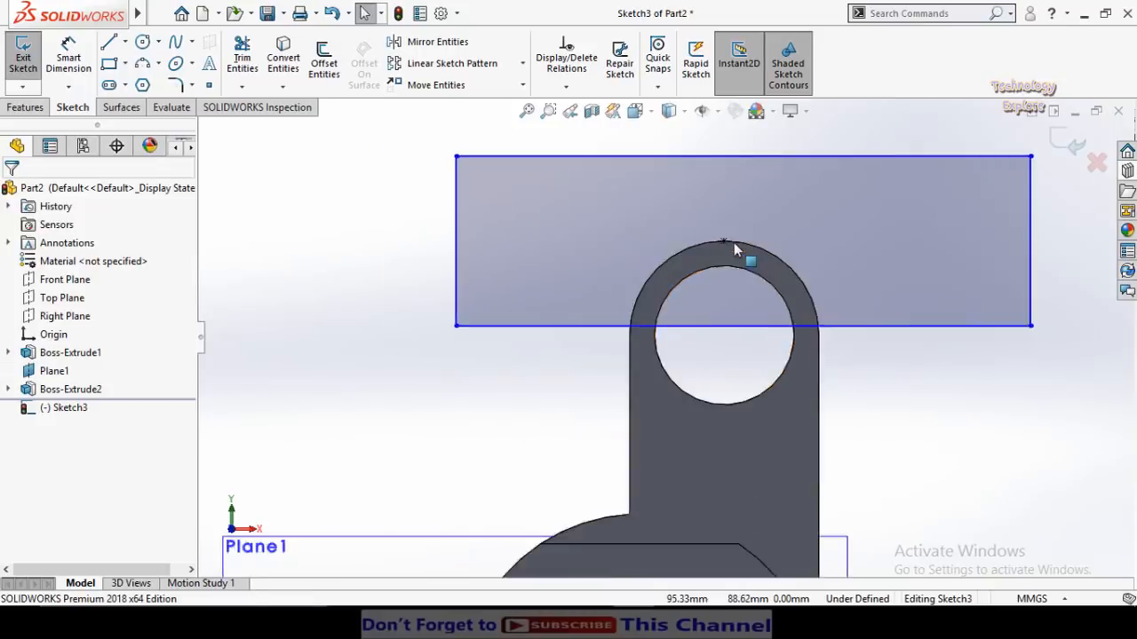
# Step: Dimension the rectangle's lower edge 12 mm below the sketch point at the top of the upright's arc
pyautogui.scroll(5, 702, 306)
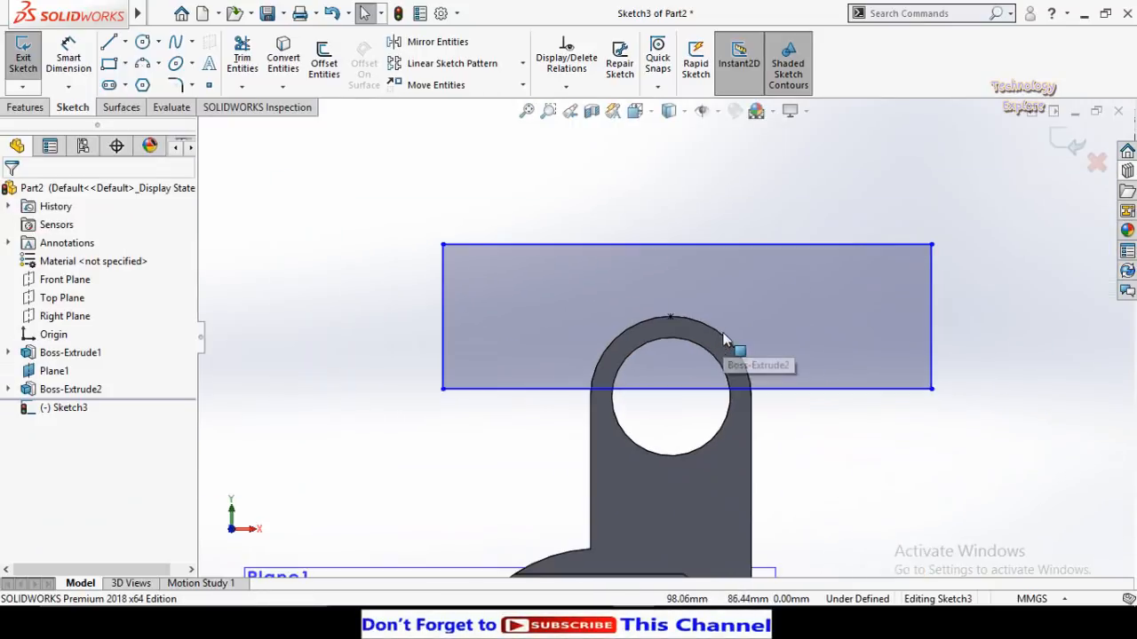
pyautogui.scroll(4, 670, 331)
pyautogui.moveTo(781, 426); pyautogui.dragTo(744, 325, button='right')
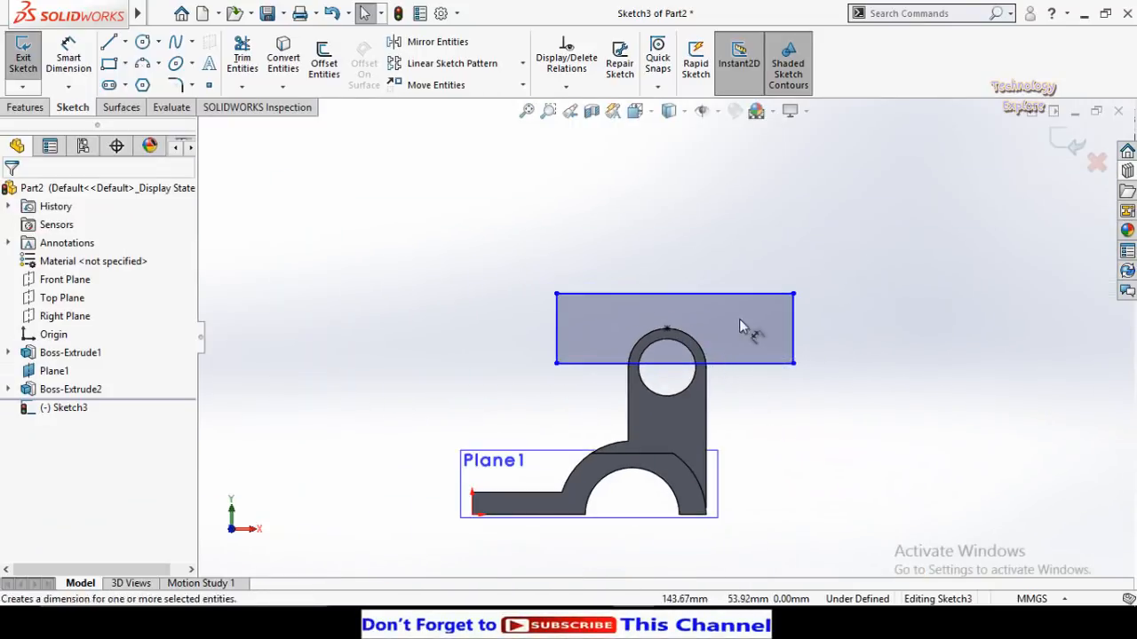
pyautogui.scroll(-2, 668, 336)
pyautogui.click(665, 323)
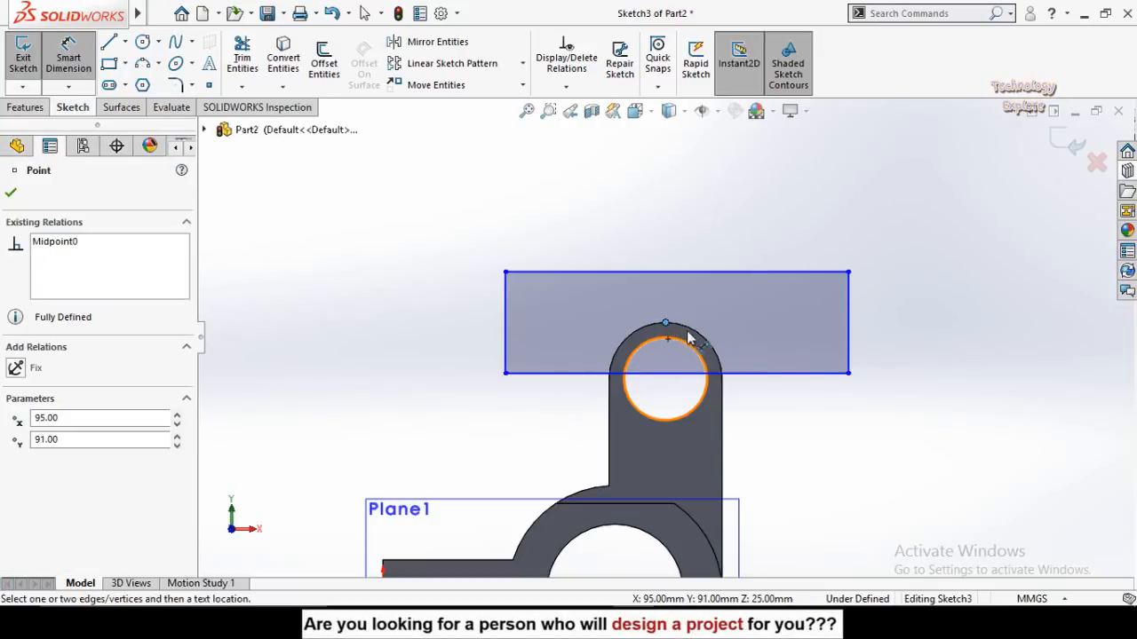
pyautogui.click(751, 373)
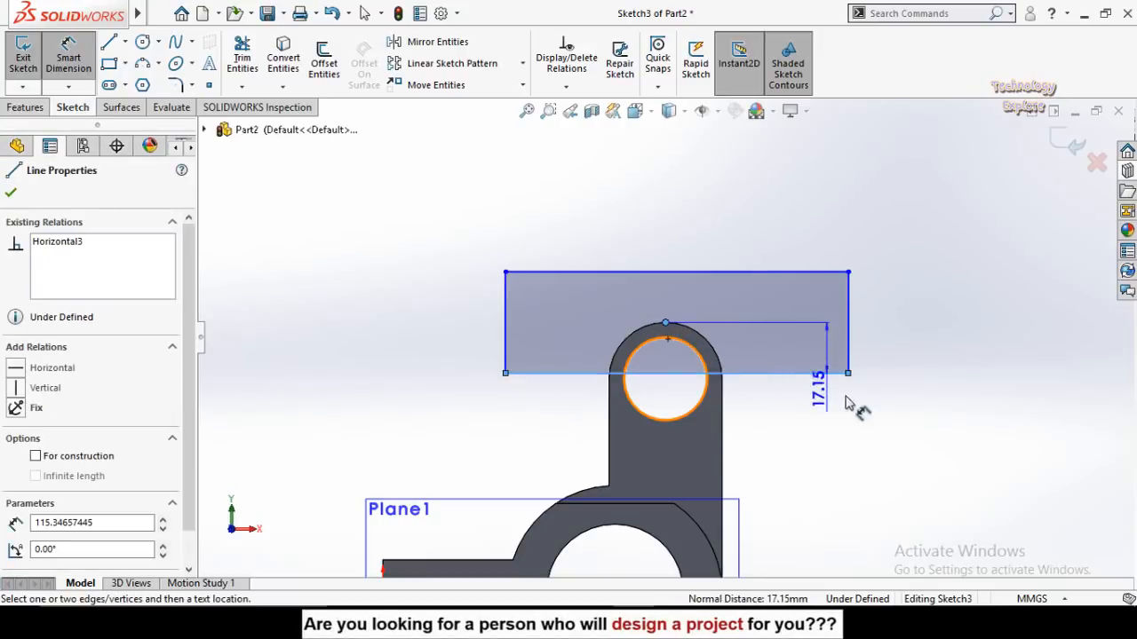
pyautogui.click(871, 433)
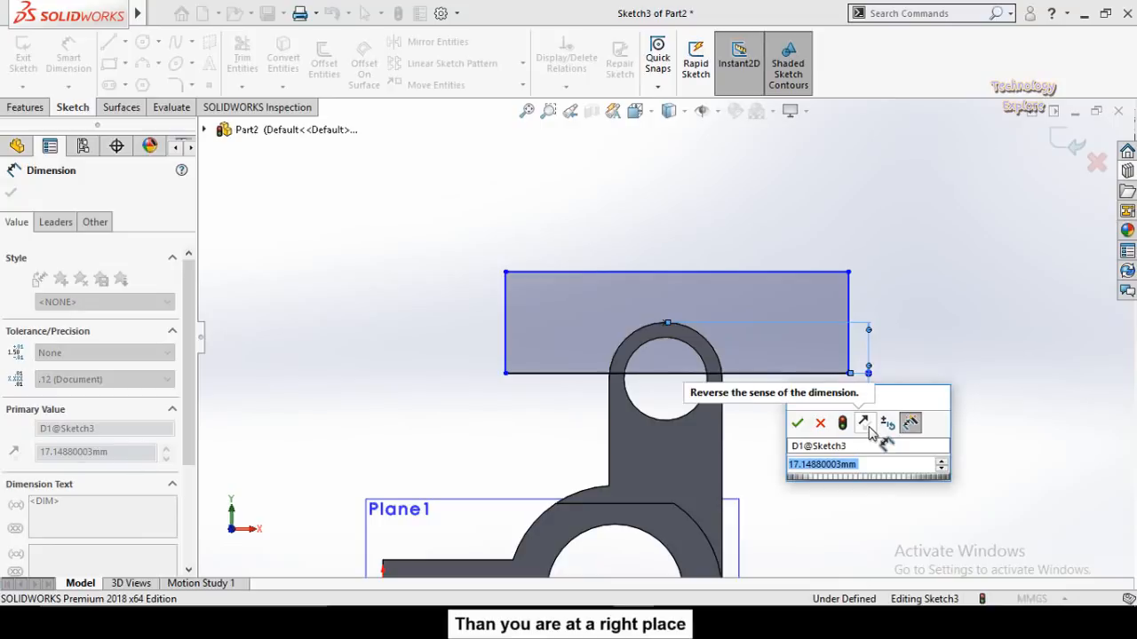
pyautogui.write('13')
pyautogui.press('Return')
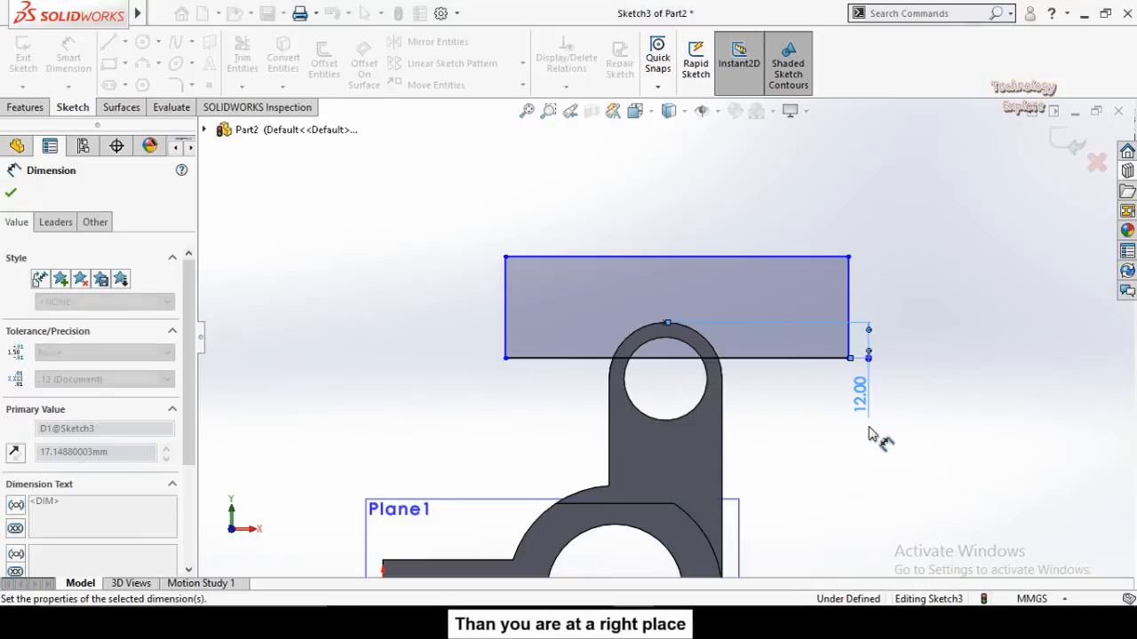
# Step: Check the upright's slot in the bracket's reference drawing in Photos and return to the SOLIDWORKS sketch
pyautogui.moveTo(870, 436)
pyautogui.mouseDown(button='middle')
pyautogui.moveTo(602, 426)
pyautogui.moveTo(505, 399)
pyautogui.mouseUp(button='middle')
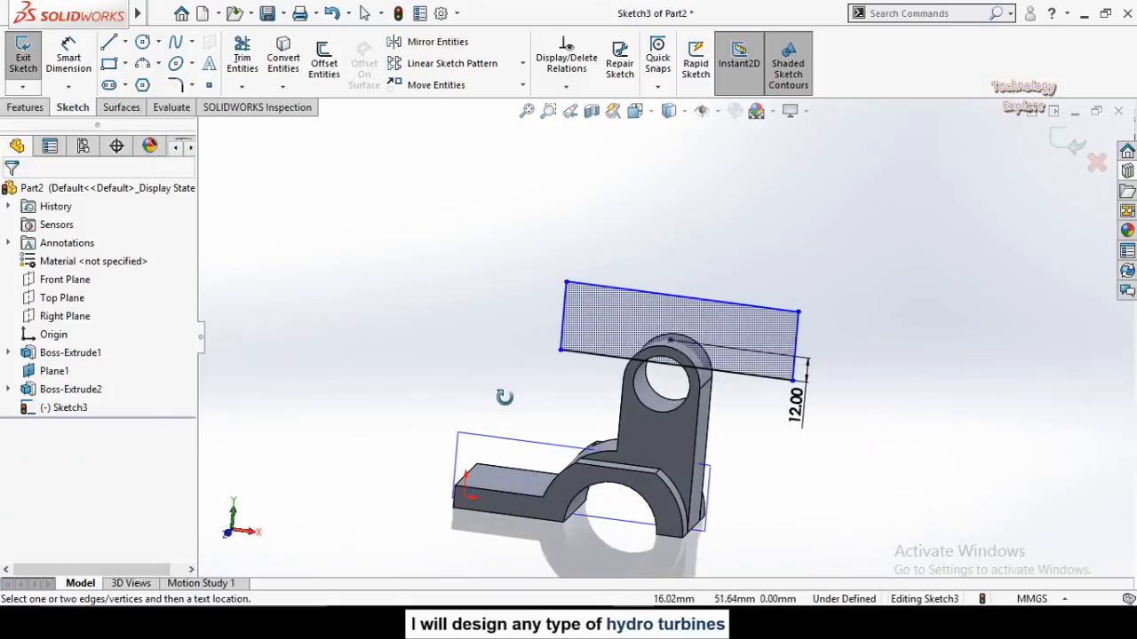
pyautogui.click(666, 619)
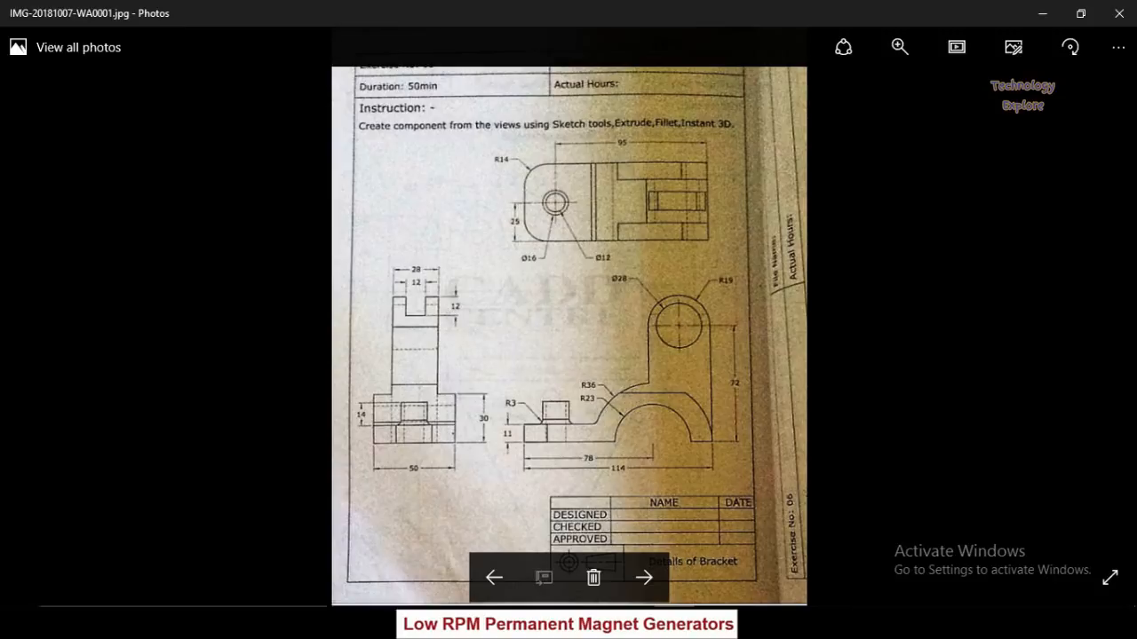
pyautogui.click(634, 619)
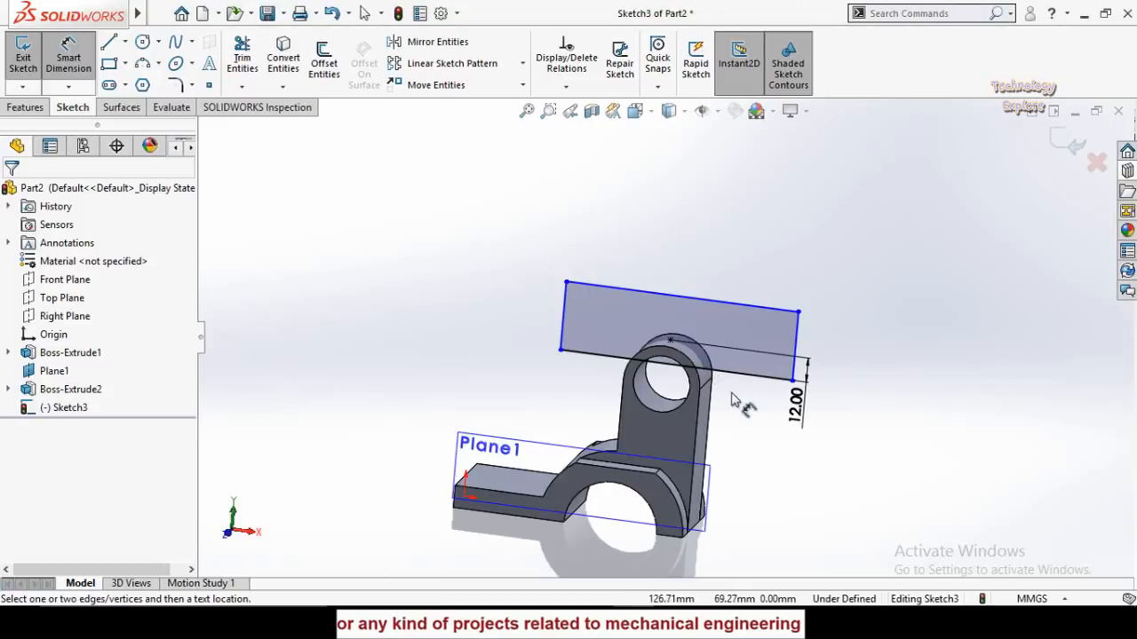
pyautogui.moveTo(603, 382); pyautogui.dragTo(338, 244, button='middle')
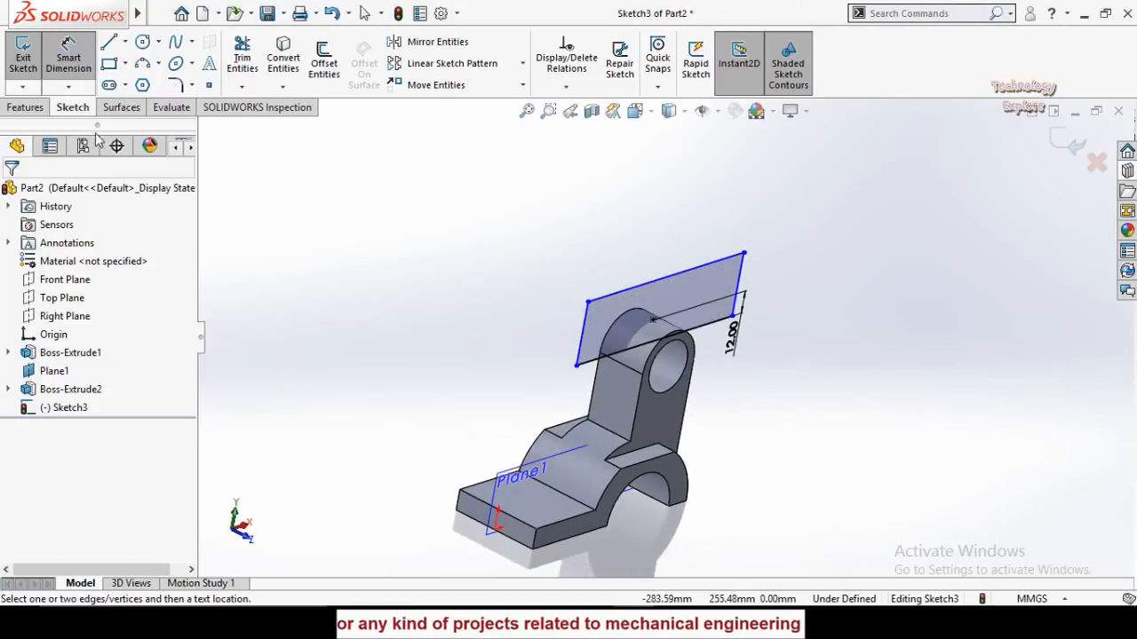
# Step: Cut the rectangle through the upright's top as an Extruded Cut with a Mid Plane end condition and a depth of 12 mm
pyautogui.click(25, 107)
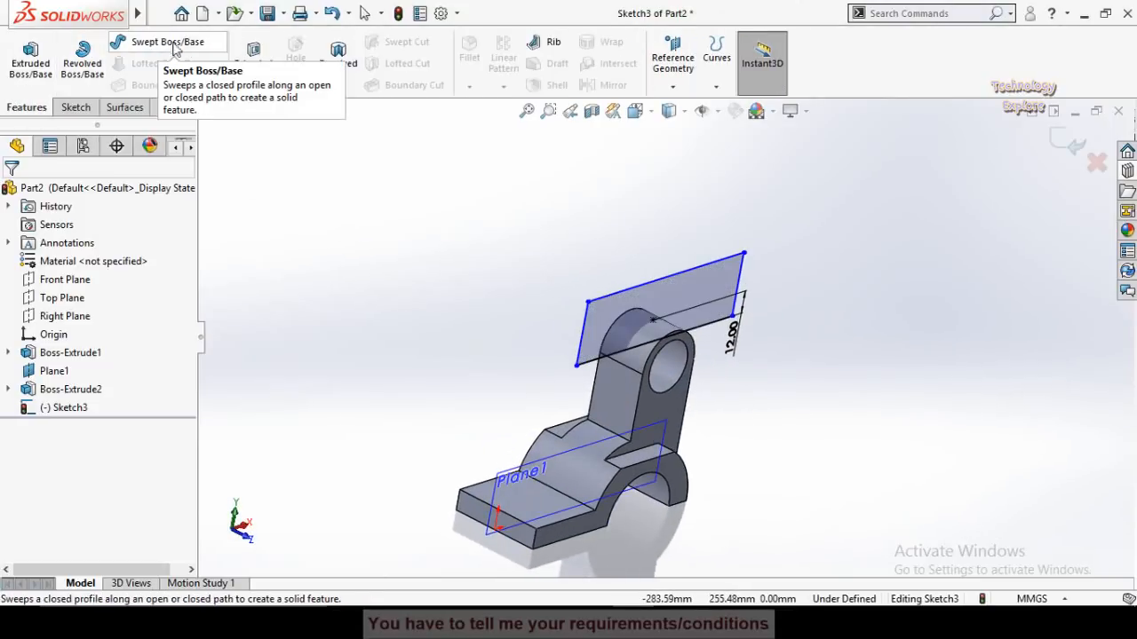
pyautogui.click(252, 59)
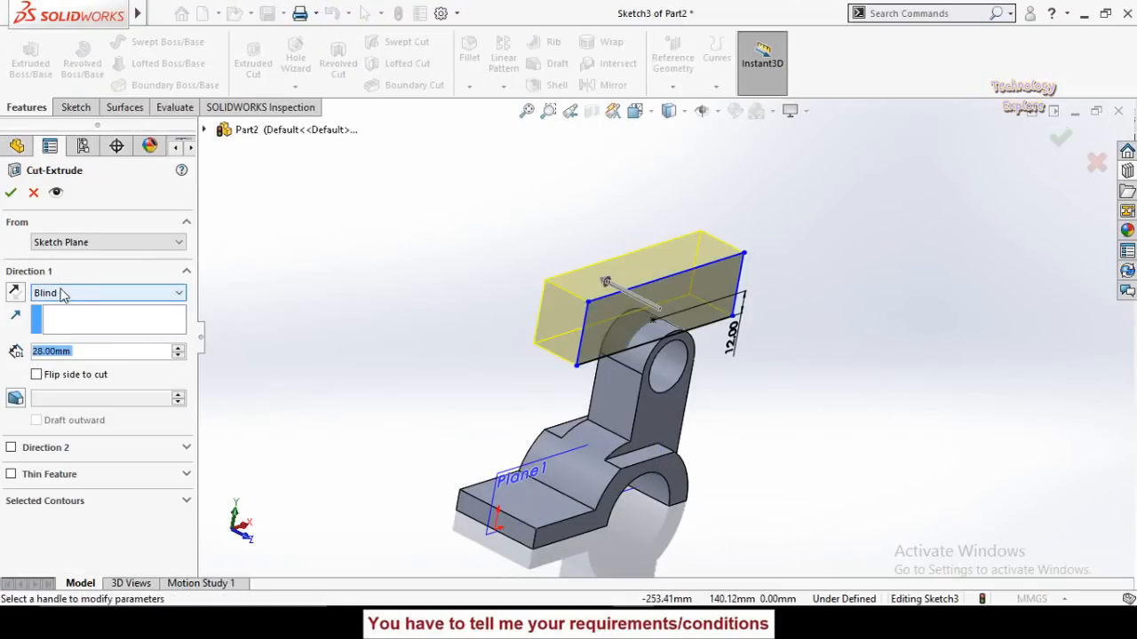
pyautogui.write('12')
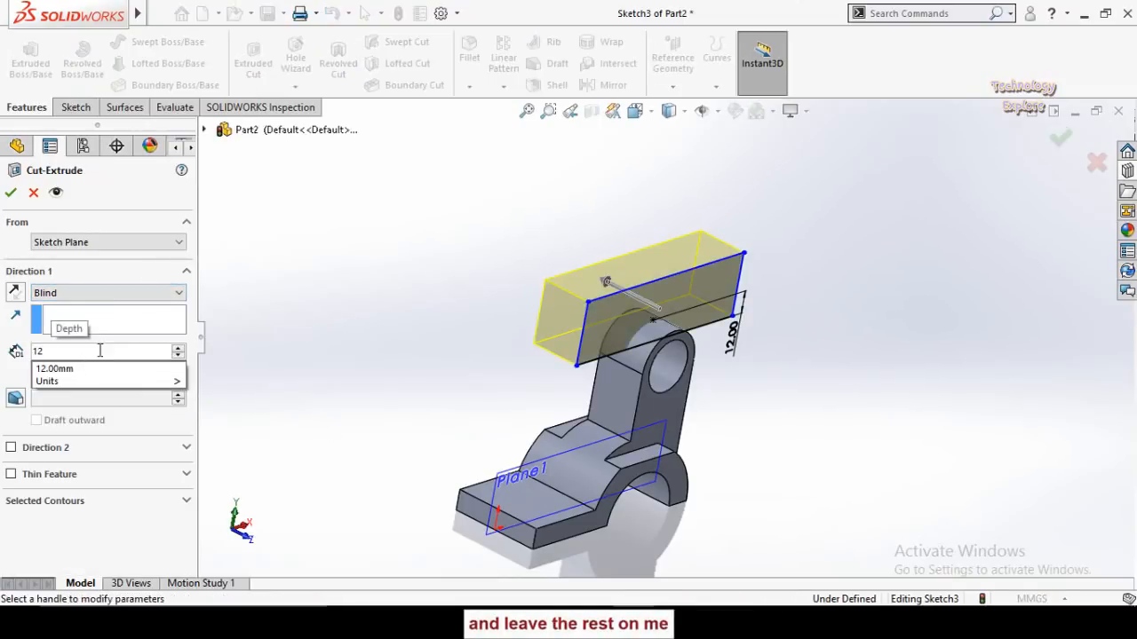
pyautogui.press('Return')
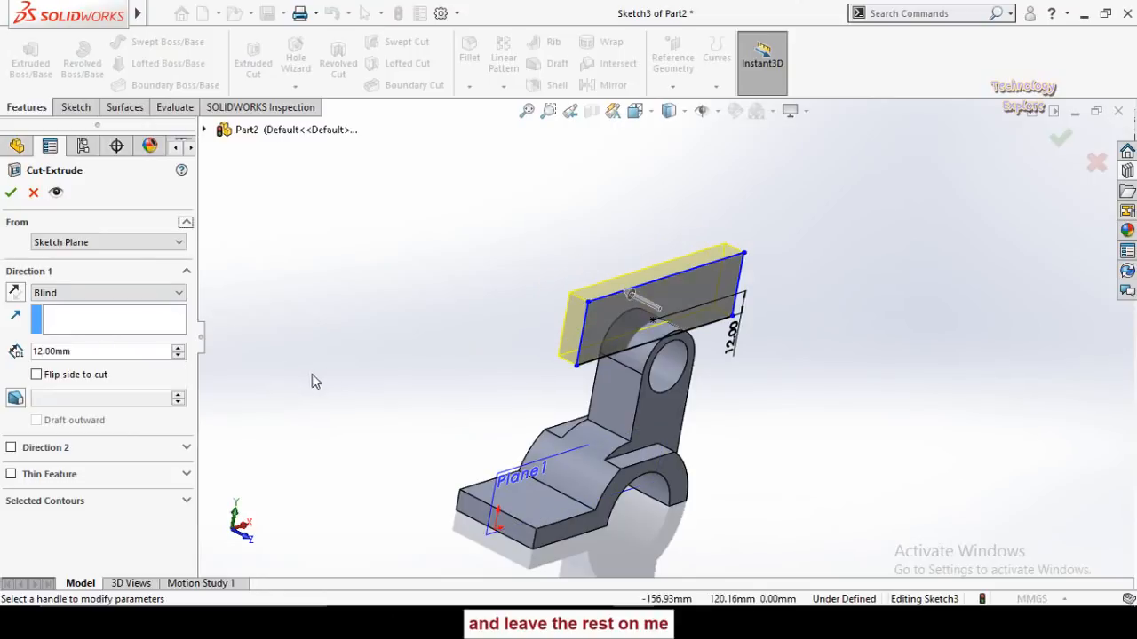
pyautogui.click(74, 293)
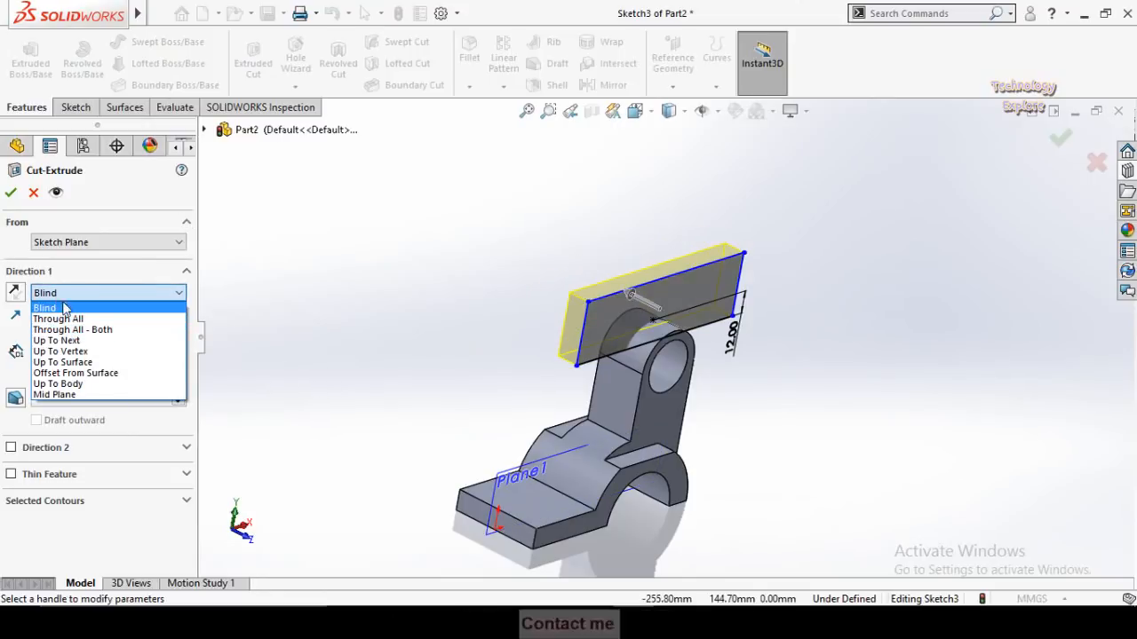
pyautogui.click(64, 394)
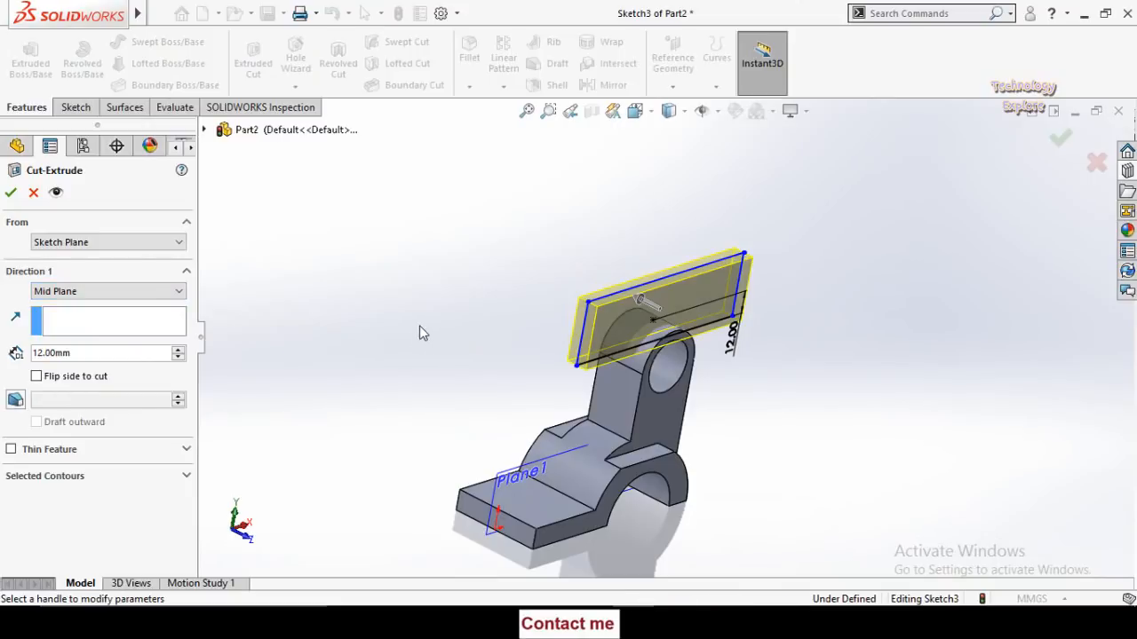
pyautogui.moveTo(423, 331); pyautogui.dragTo(281, 275, button='middle')
pyautogui.click(9, 193)
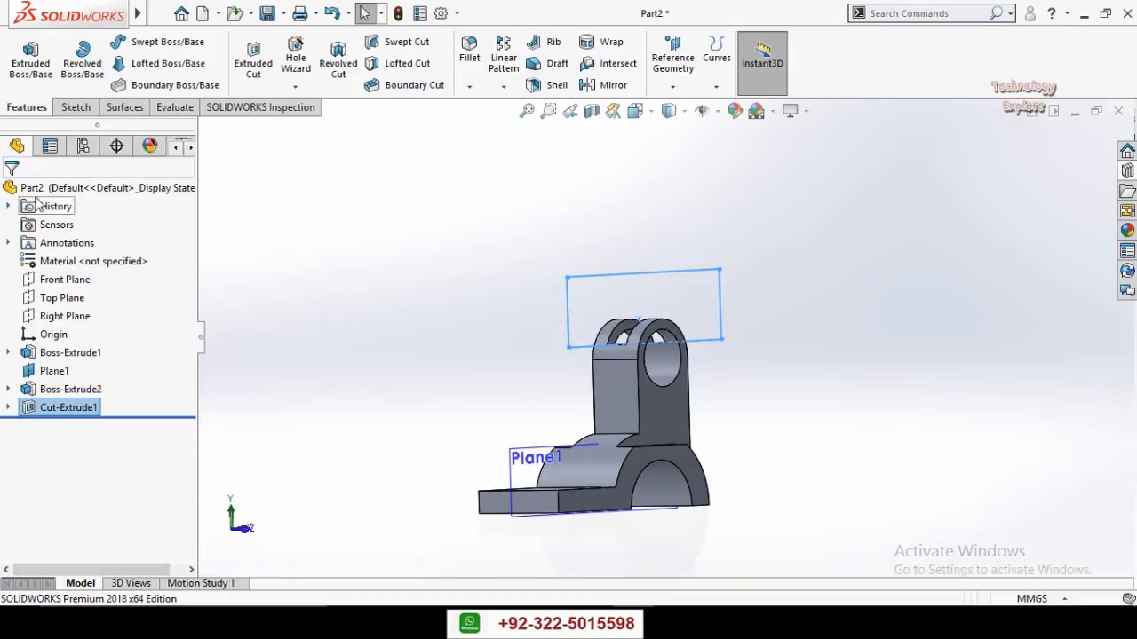
# Step: Hide Plane1 in the model view
pyautogui.moveTo(417, 330); pyautogui.dragTo(521, 394, button='middle')
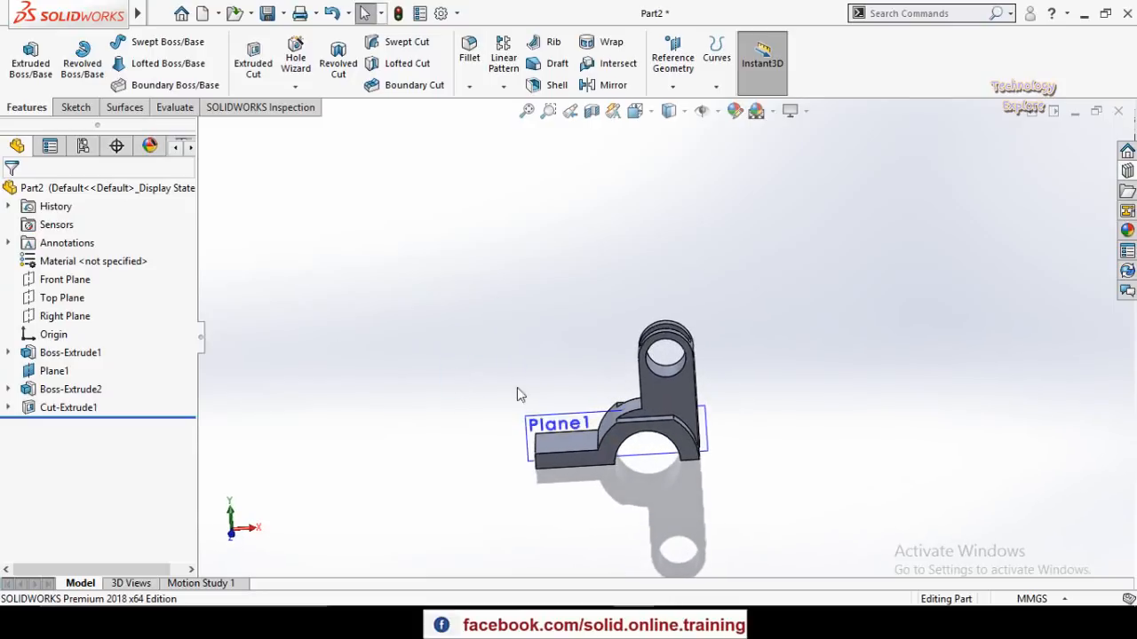
pyautogui.click(547, 423)
pyautogui.click(645, 371)
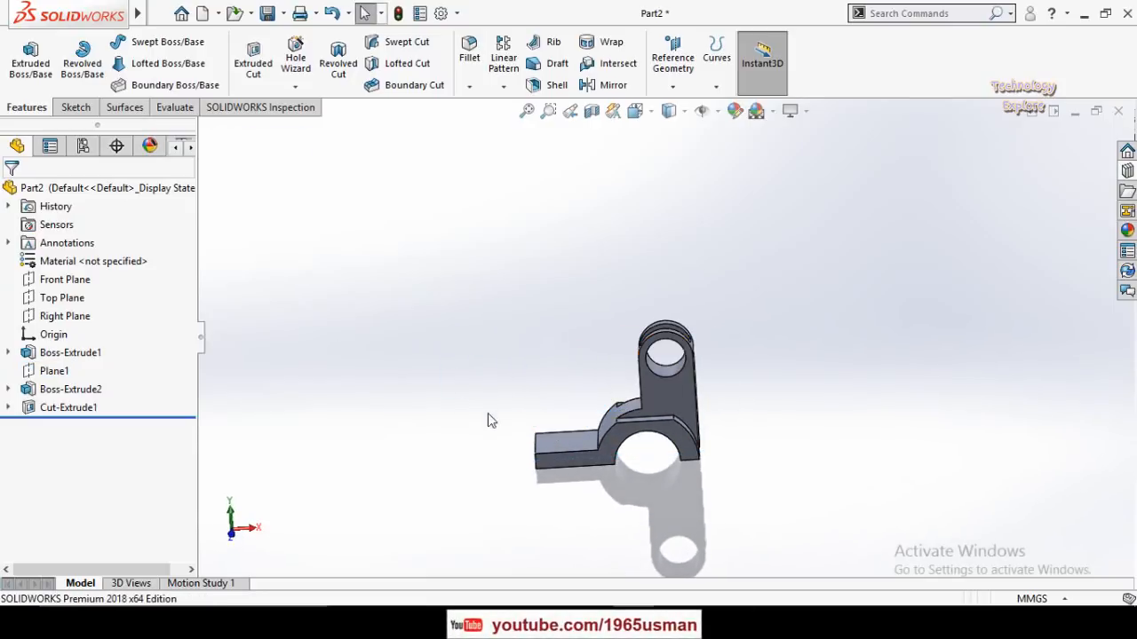
# Step: Check the base's boss in the Photos reference drawing and start a sketch on the base plate's flat top face in SOLIDWORKS, viewed normal to it
pyautogui.moveTo(488, 420); pyautogui.dragTo(516, 354, button='middle')
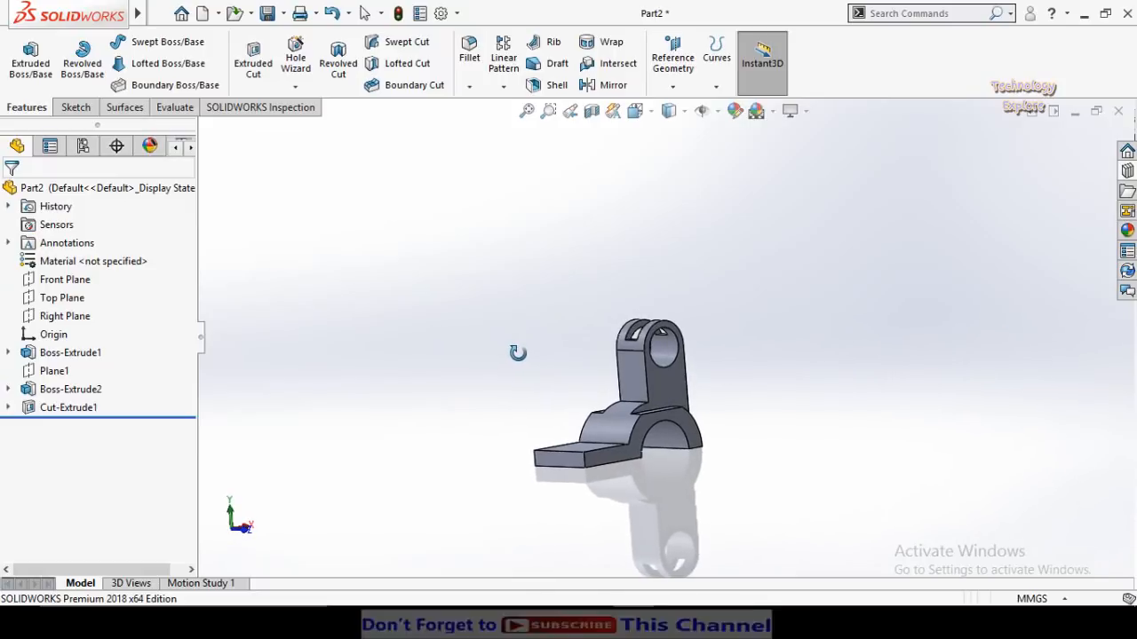
pyautogui.moveTo(516, 353); pyautogui.dragTo(545, 464, button='middle')
pyautogui.scroll(-3, 556, 411)
pyautogui.click(558, 398)
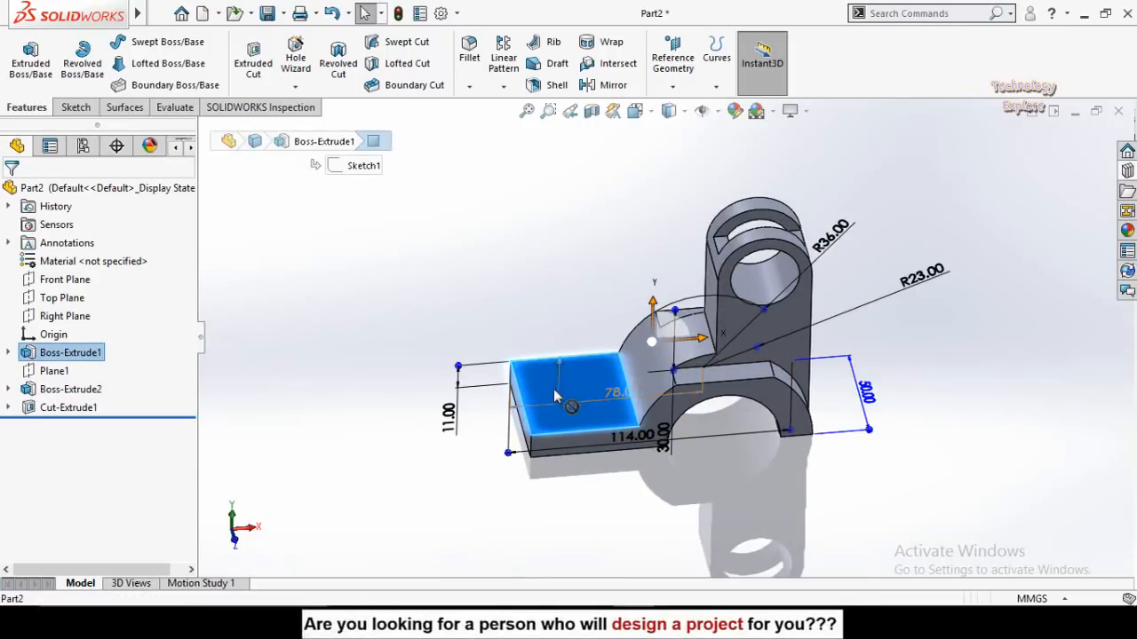
pyautogui.click(432, 552)
pyautogui.click(673, 624)
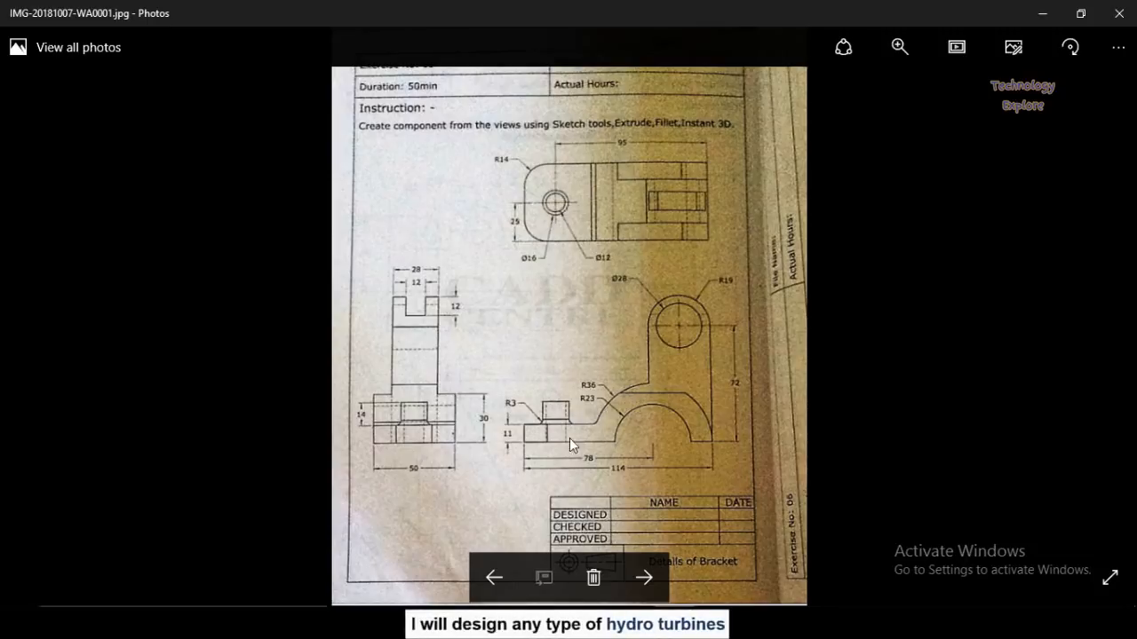
pyautogui.click(654, 623)
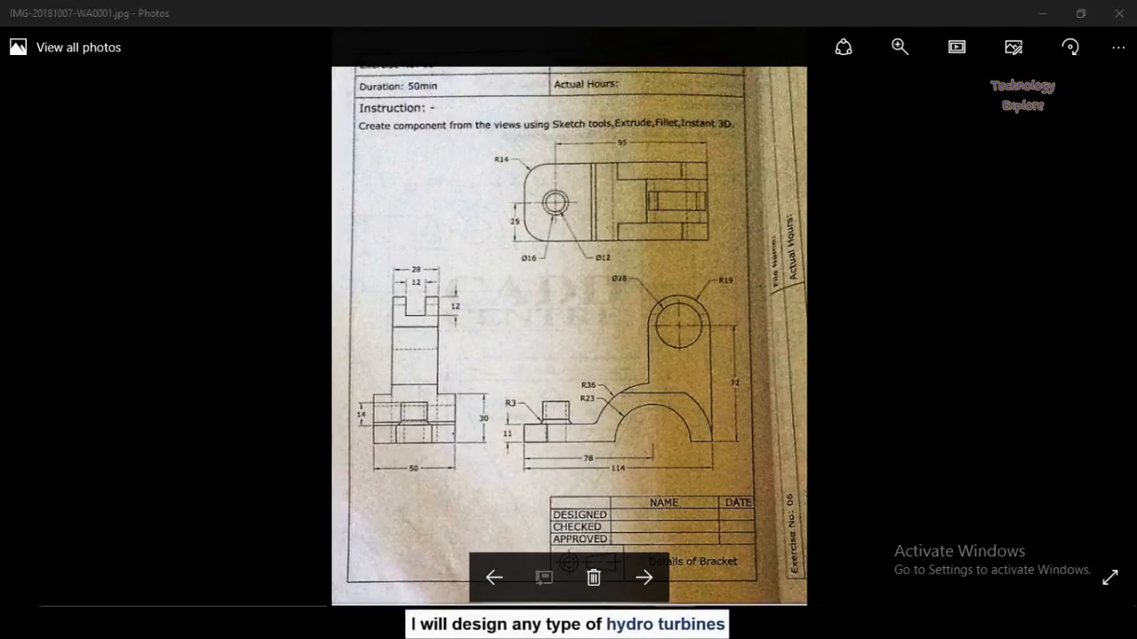
pyautogui.scroll(2, 574, 431)
pyautogui.click(585, 369)
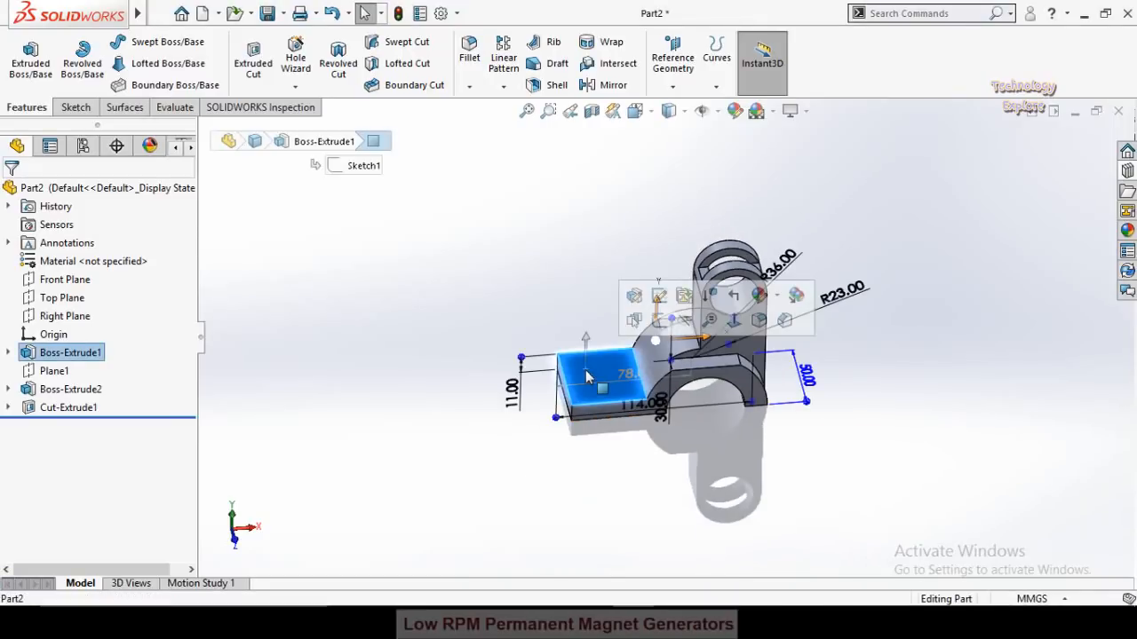
pyautogui.click(657, 323)
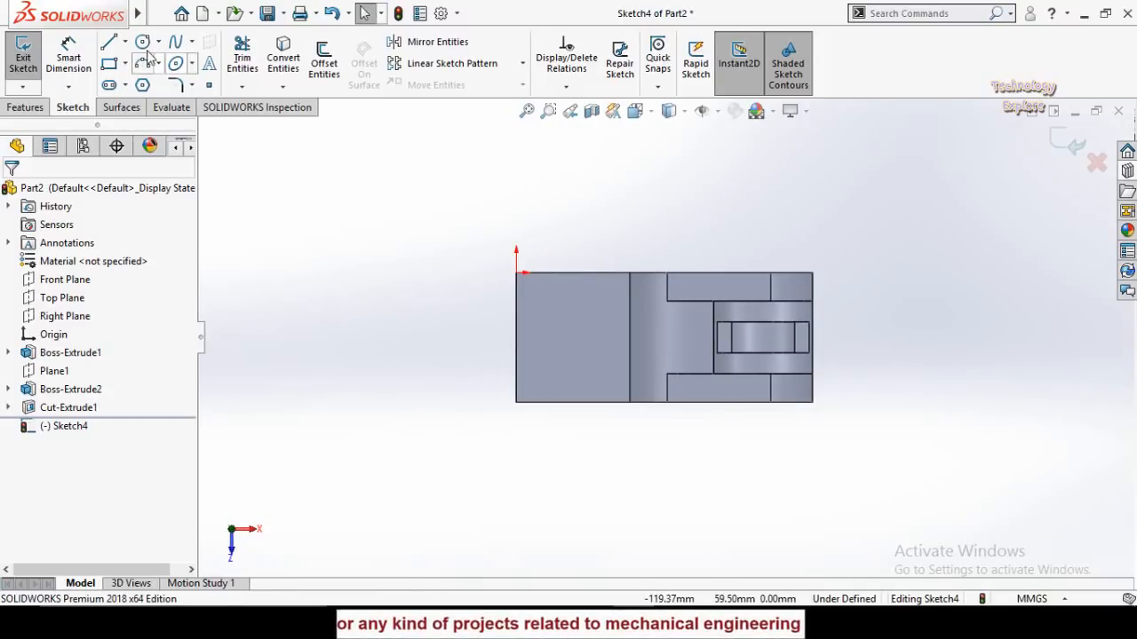
# Step: Sketch two concentric circles on the base plate's top face, centred about 12 mm from its outer end edge and near mid-width
pyautogui.click(546, 335)
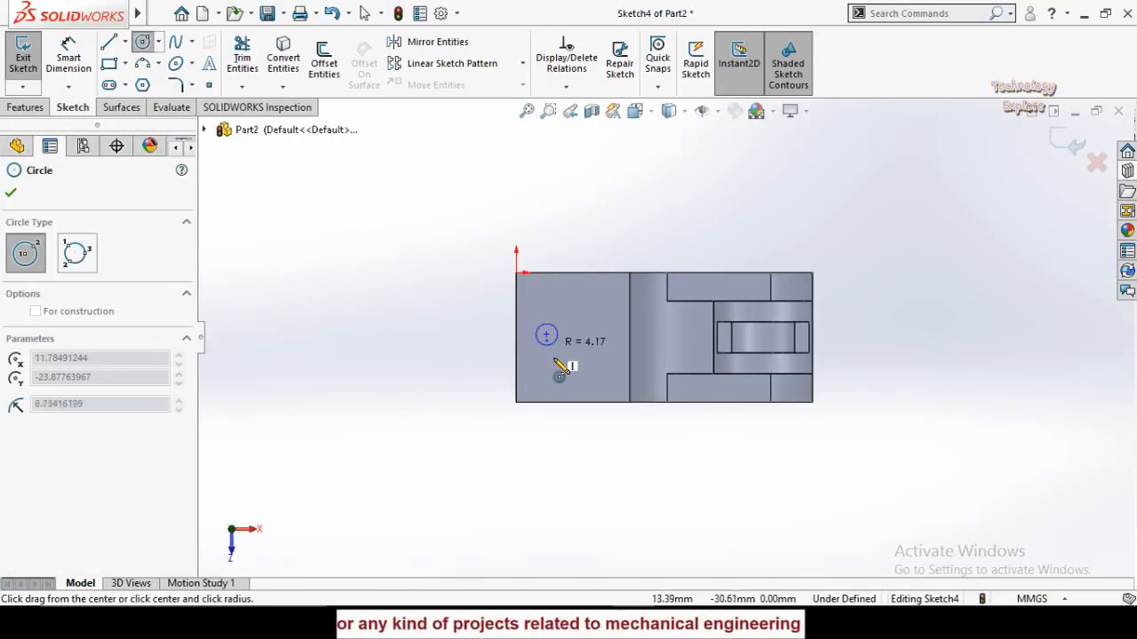
pyautogui.click(557, 357)
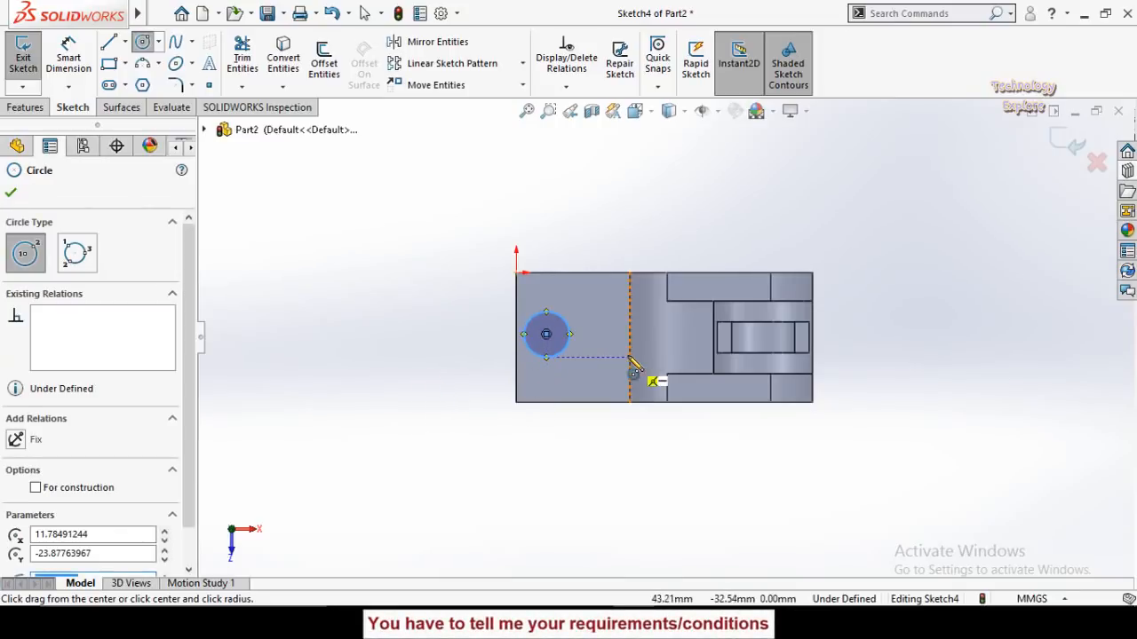
pyautogui.scroll(-1, 622, 358)
pyautogui.click(532, 329)
pyautogui.click(551, 362)
pyautogui.press('Escape')
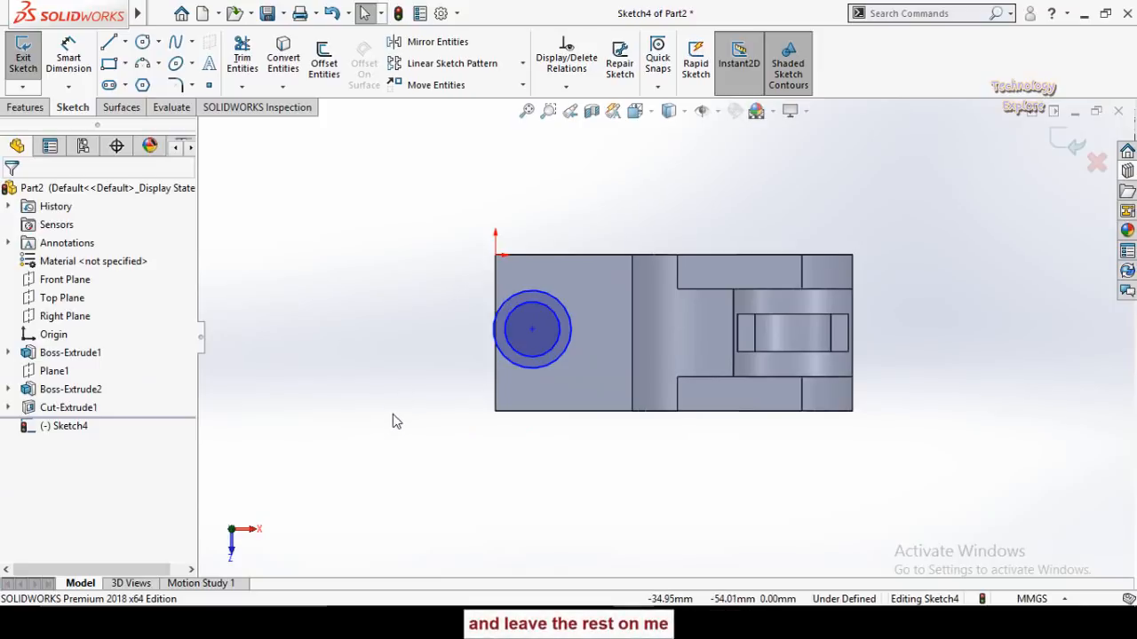
# Step: Move the circles' centre to about 24 mm from the plate's outer end edge and make it horizontal with that edge's midpoint
pyautogui.click(532, 331)
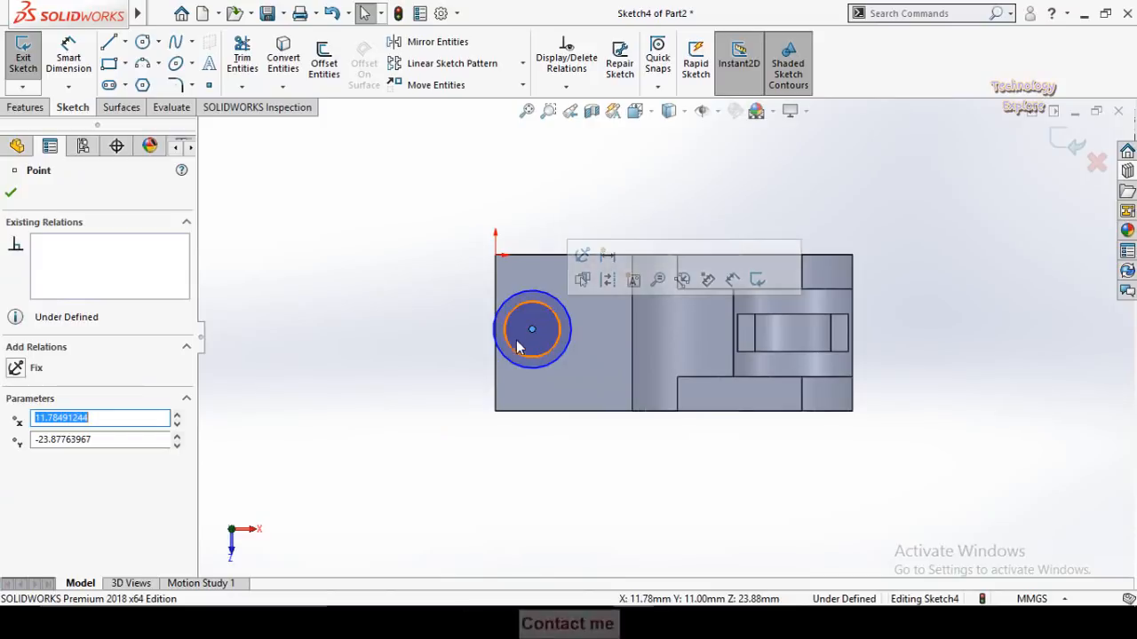
pyautogui.press('Escape')
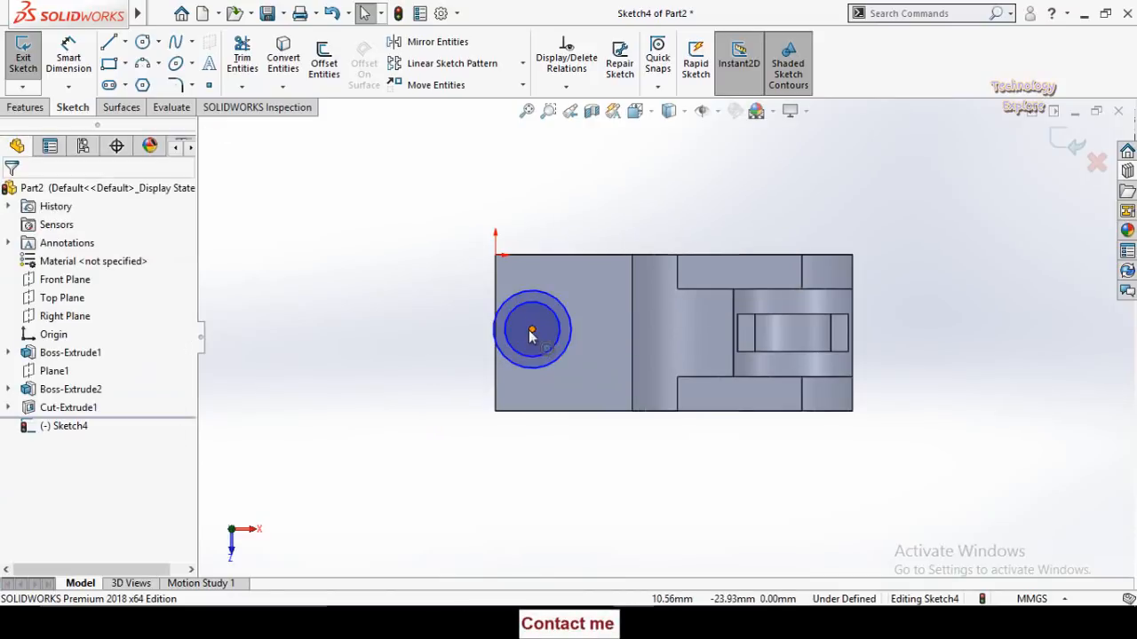
pyautogui.click(531, 333)
pyautogui.click(464, 338)
pyautogui.scroll(-2, 465, 337)
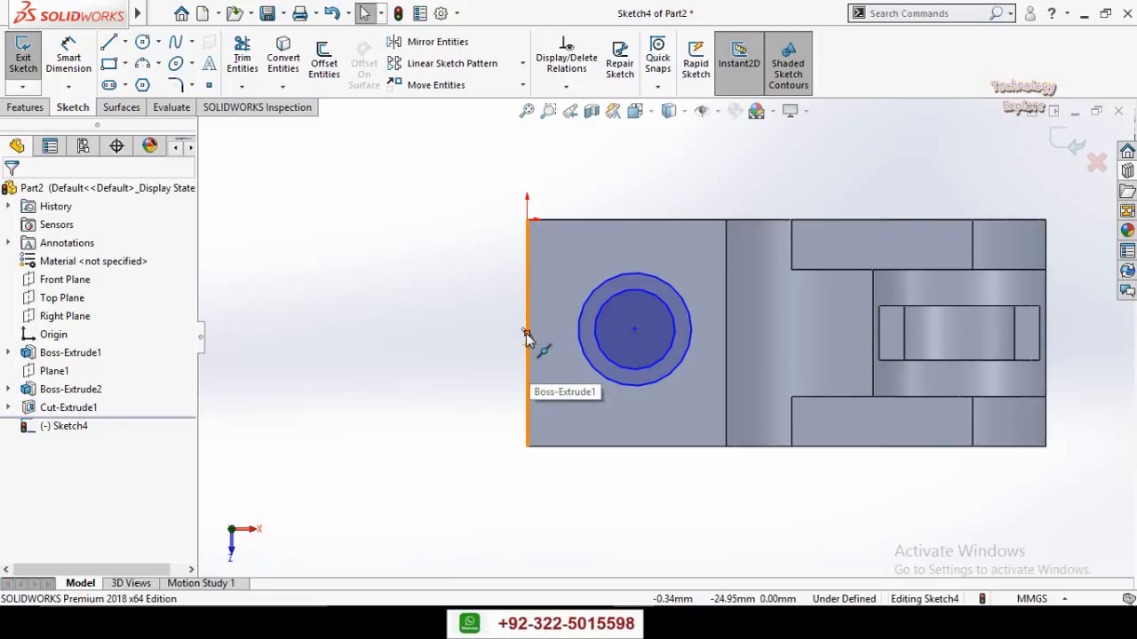
pyautogui.click(526, 334)
pyautogui.keyDown('ctrl'); pyautogui.click(634, 331); pyautogui.keyUp('ctrl')
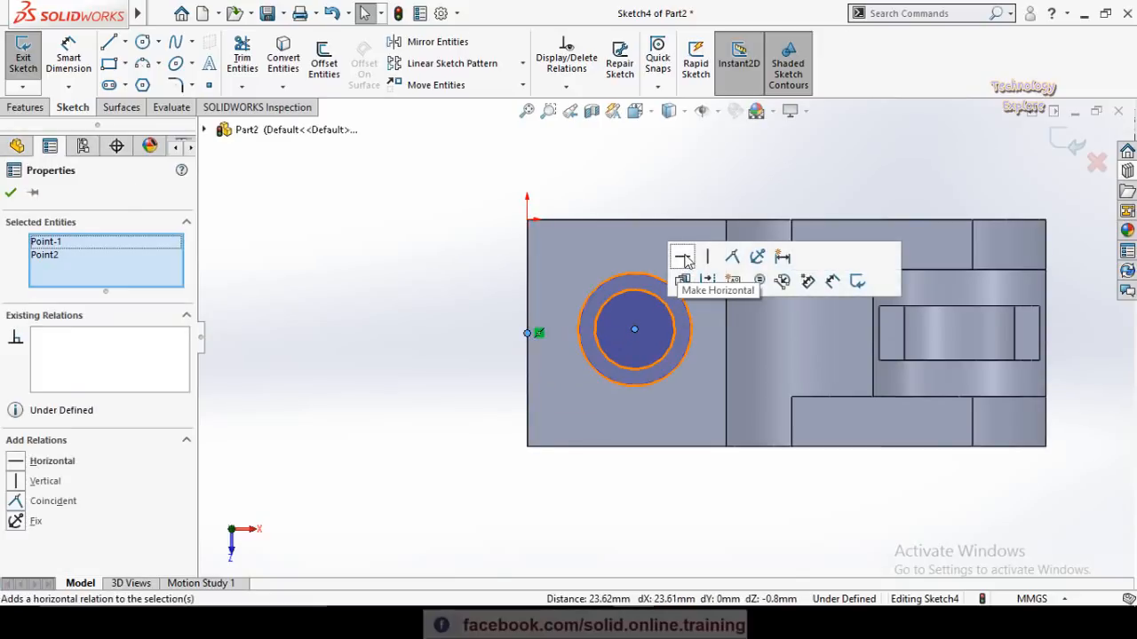
pyautogui.click(683, 258)
pyautogui.click(400, 498)
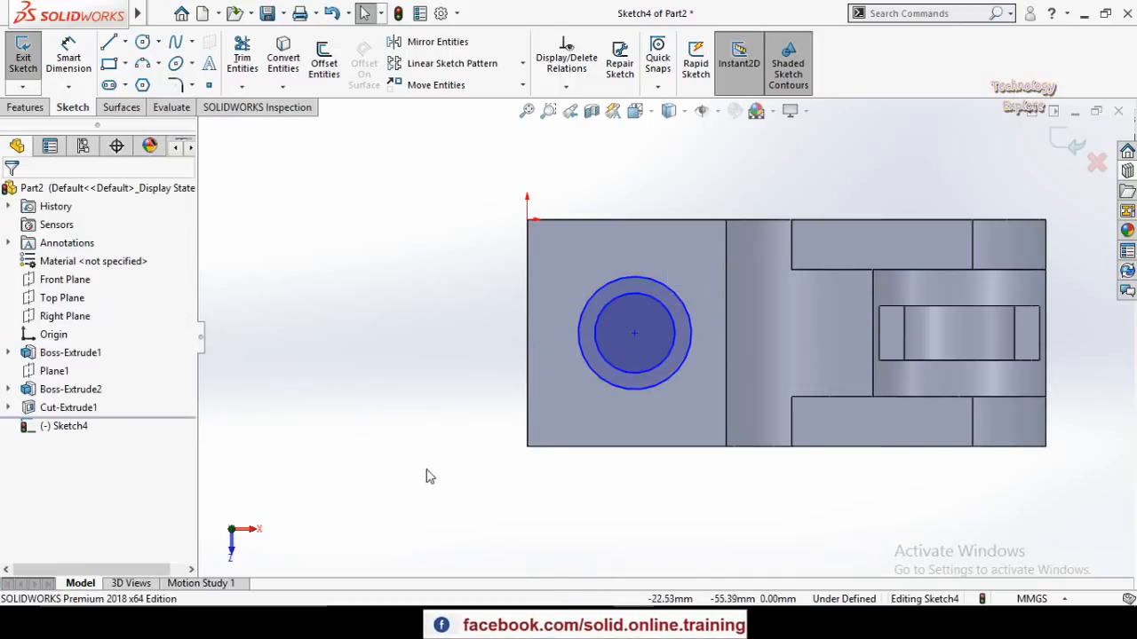
# Step: Dimension the circles' centre 95 mm from the outer end edge on the upright side
pyautogui.scroll(1, 423, 474)
pyautogui.moveTo(421, 478); pyautogui.dragTo(448, 276, button='right')
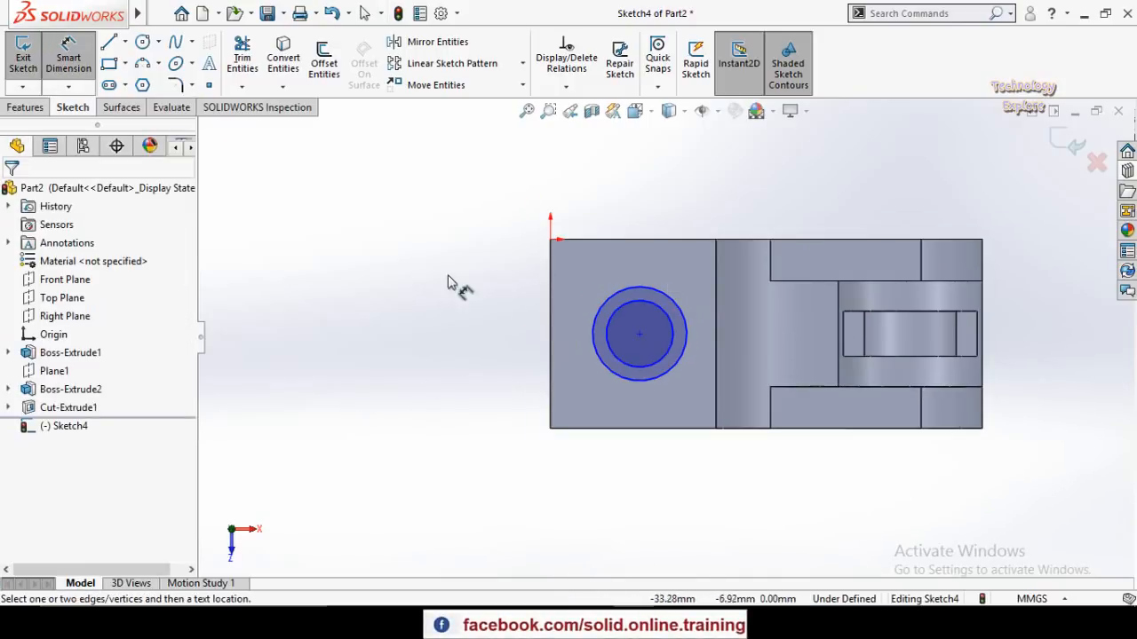
pyautogui.click(639, 336)
pyautogui.click(983, 249)
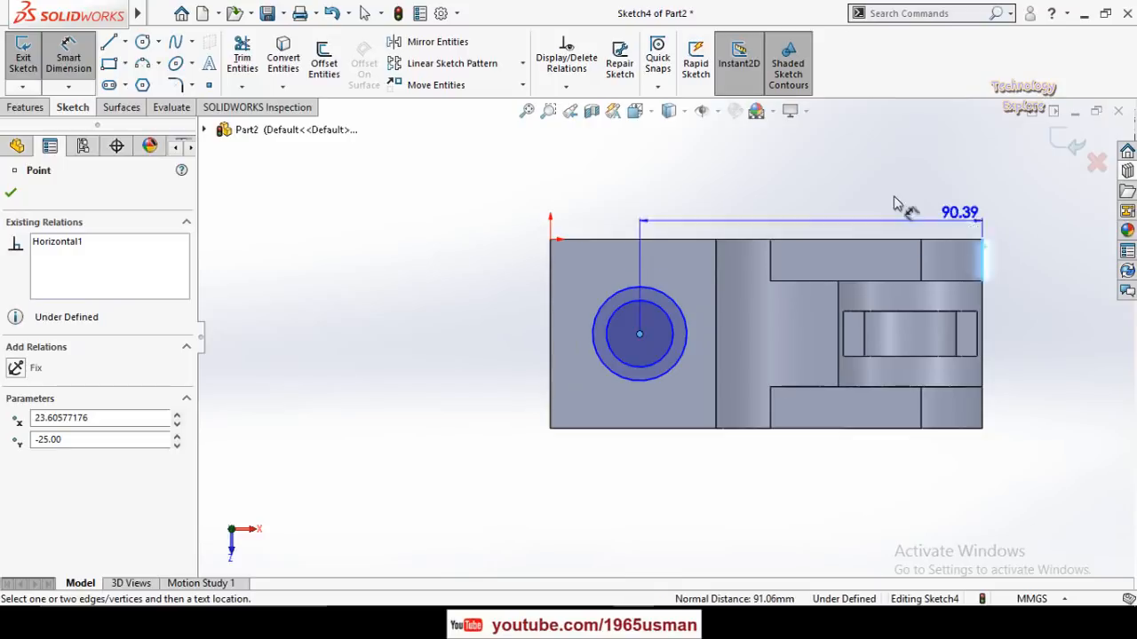
pyautogui.click(786, 195)
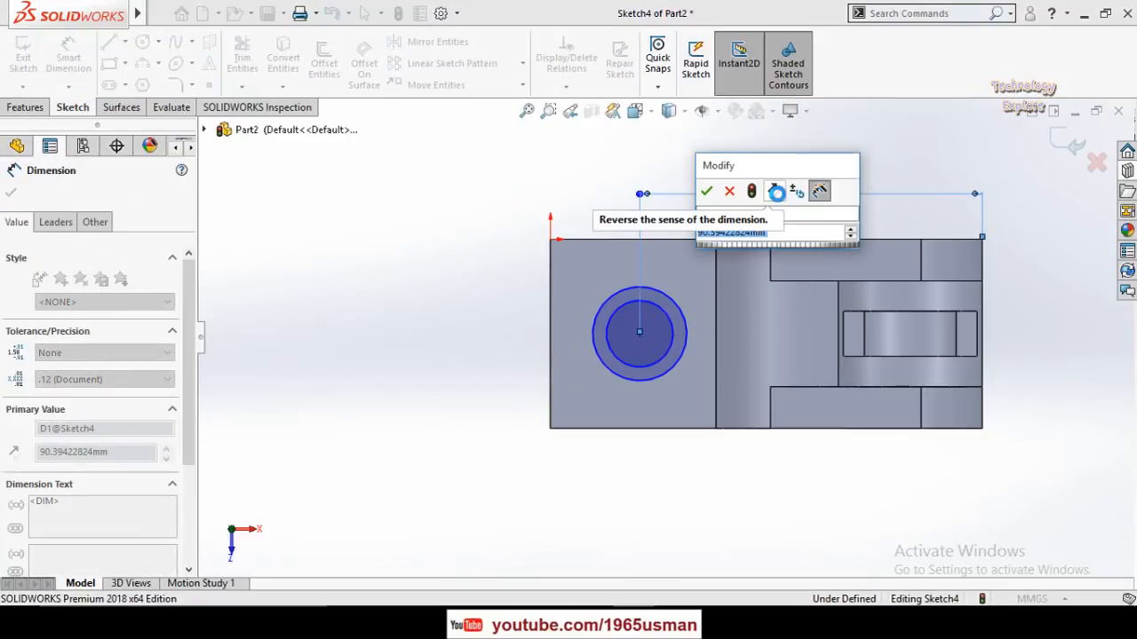
pyautogui.write('95')
pyautogui.press('Return')
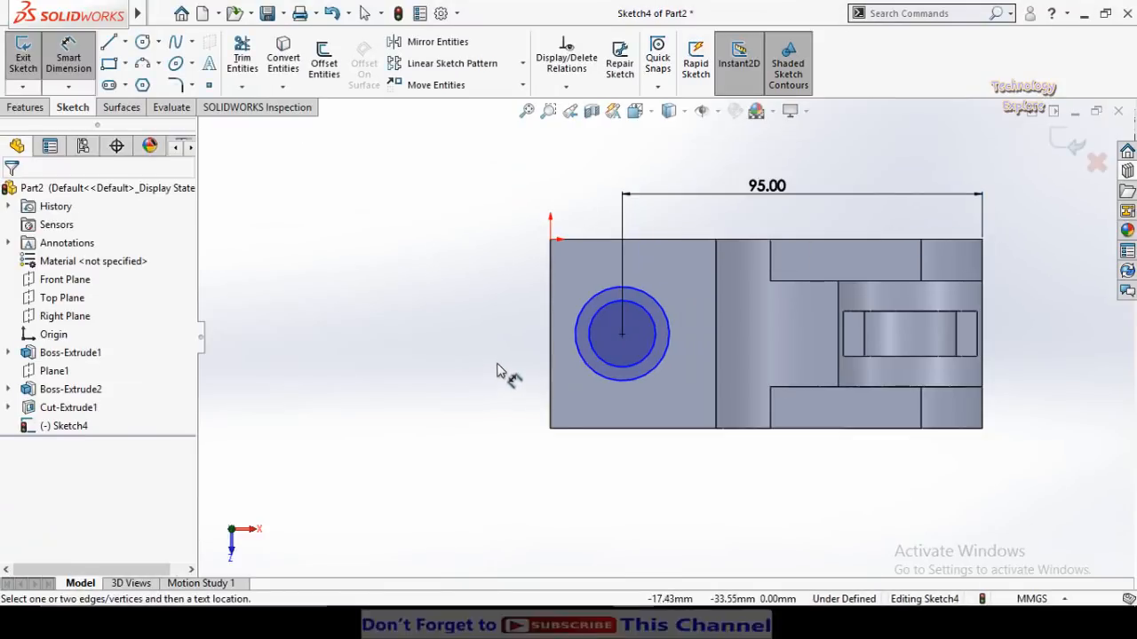
# Step: Add a driven dimension from the circles' centre to the base plate's front long edge
pyautogui.click(625, 382)
pyautogui.click(622, 336)
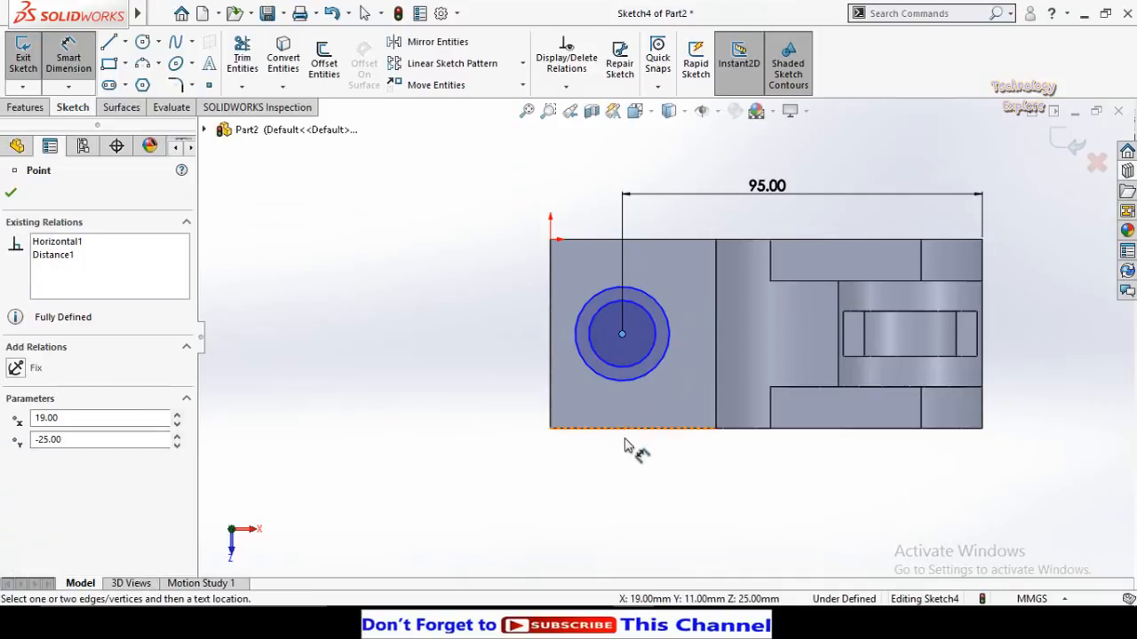
pyautogui.click(628, 432)
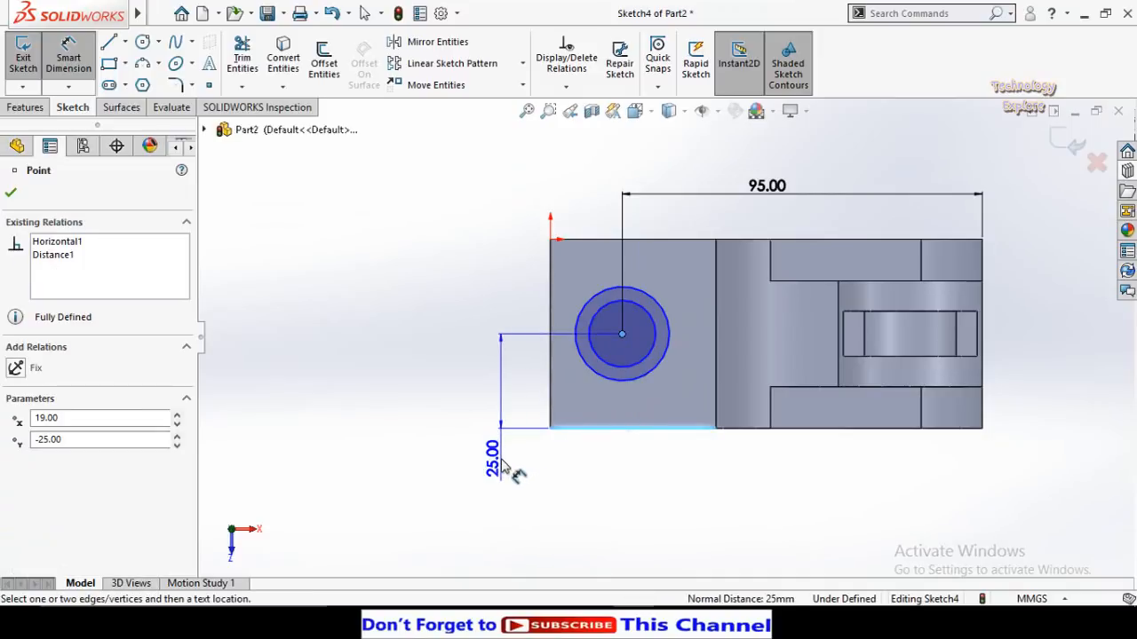
pyautogui.click(502, 466)
pyautogui.click(664, 233)
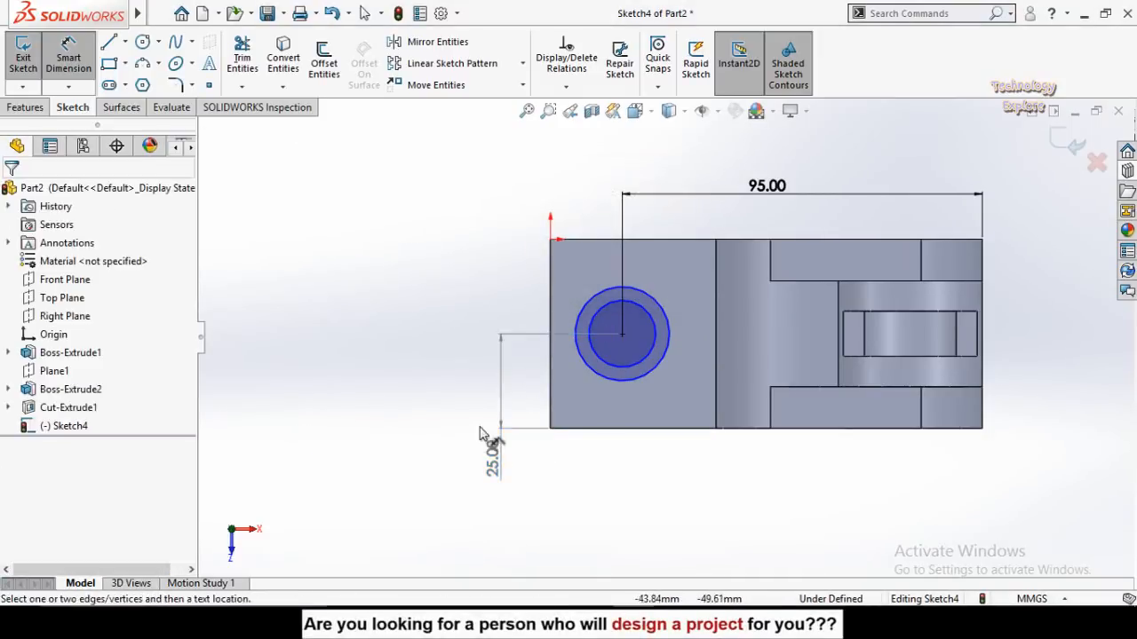
# Step: Set the inner circle's diameter to 12 mm and the outer circle's diameter to 16 mm
pyautogui.click(624, 368)
pyautogui.click(392, 424)
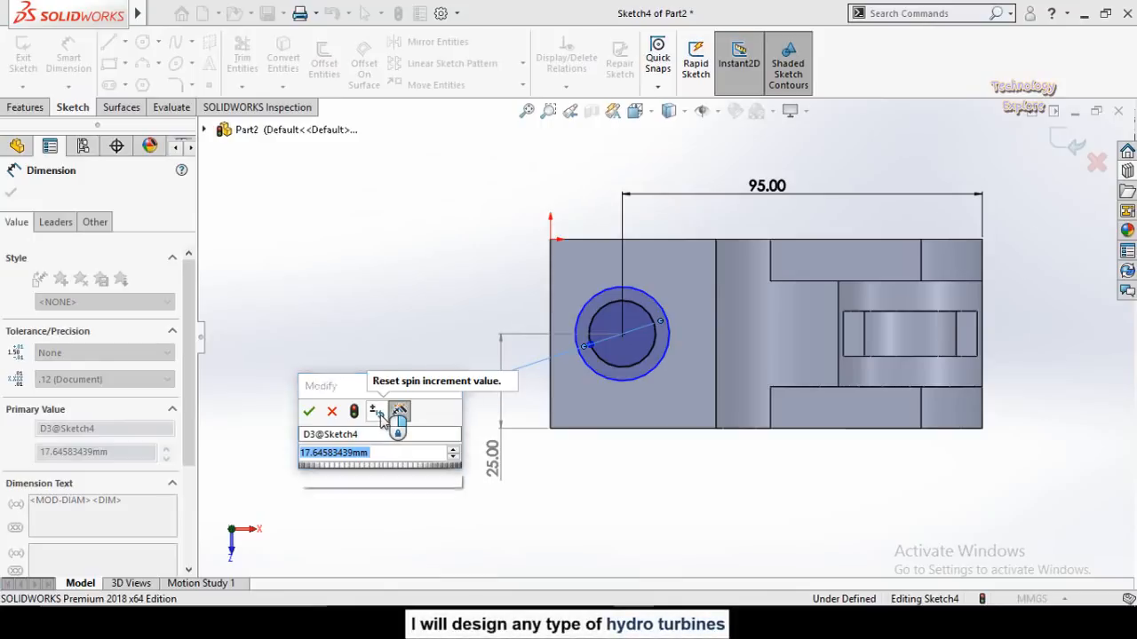
pyautogui.write('12')
pyautogui.press('Return')
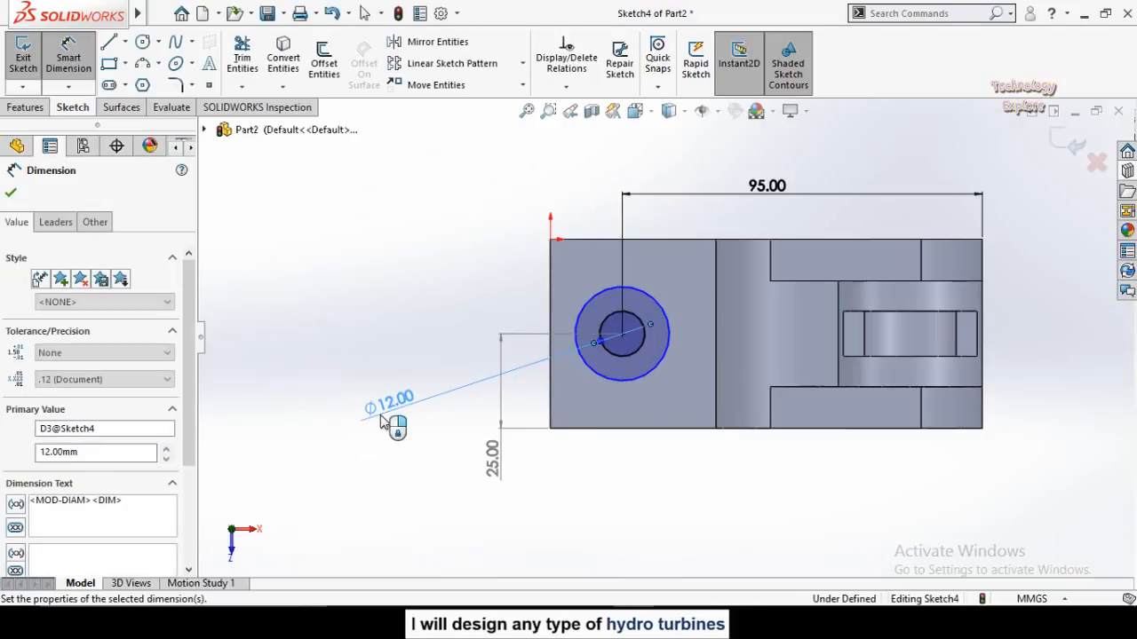
pyautogui.click(619, 397)
pyautogui.click(554, 552)
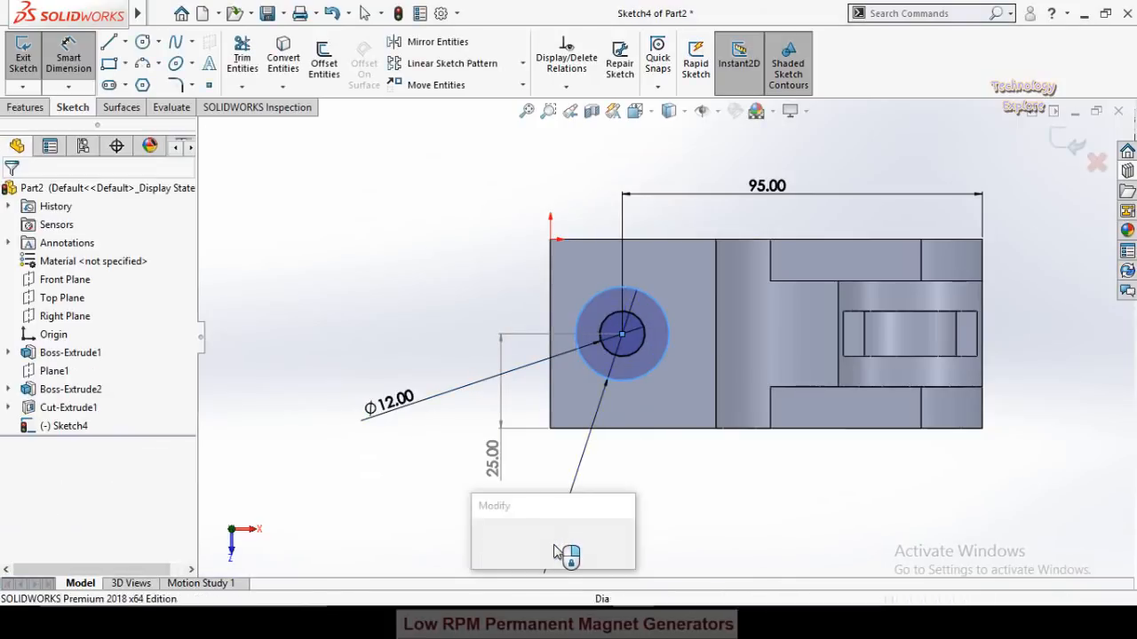
pyautogui.write('16')
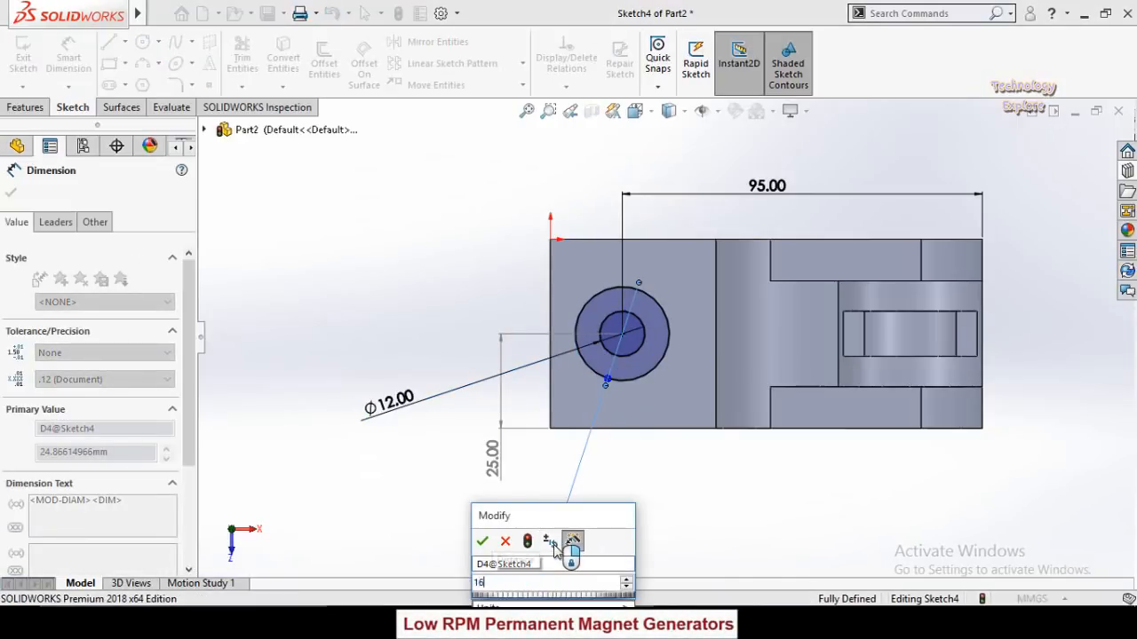
pyautogui.press('Return')
pyautogui.click(653, 471)
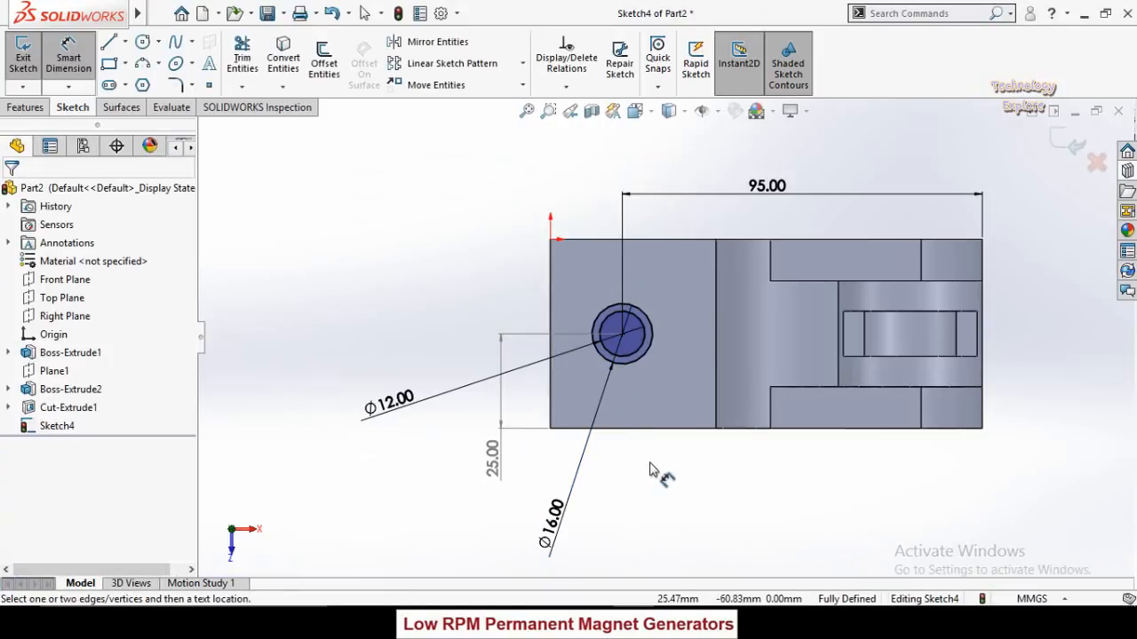
# Step: Extrude the ring between the two circles 14 mm upward from the base plate as a boss merged with the body
pyautogui.moveTo(622, 475); pyautogui.dragTo(607, 333, button='middle')
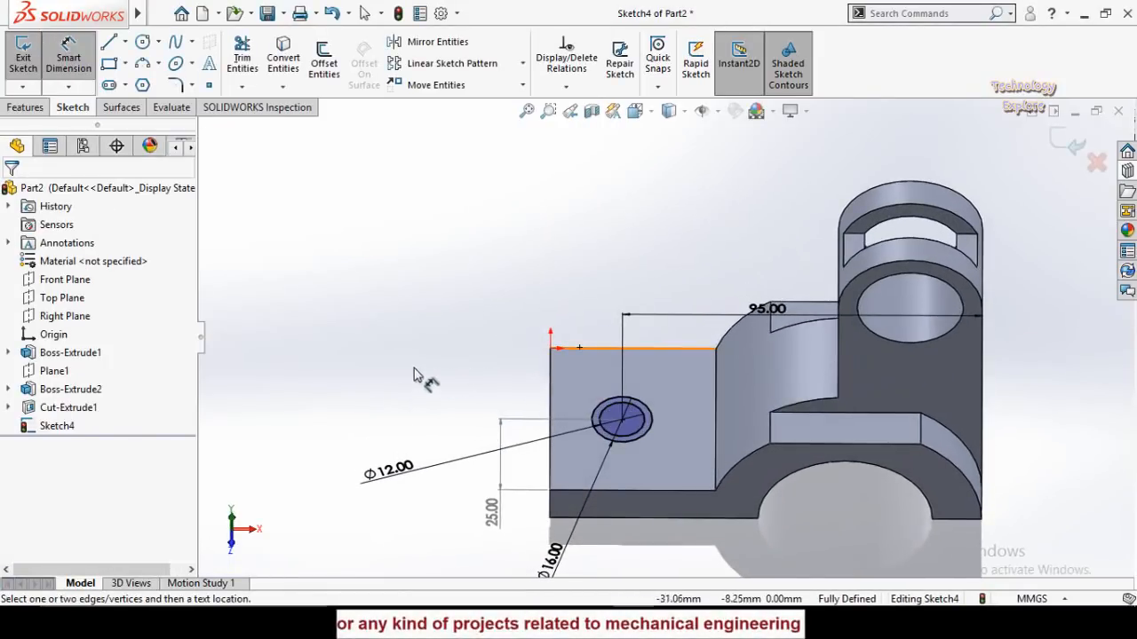
pyautogui.click(27, 108)
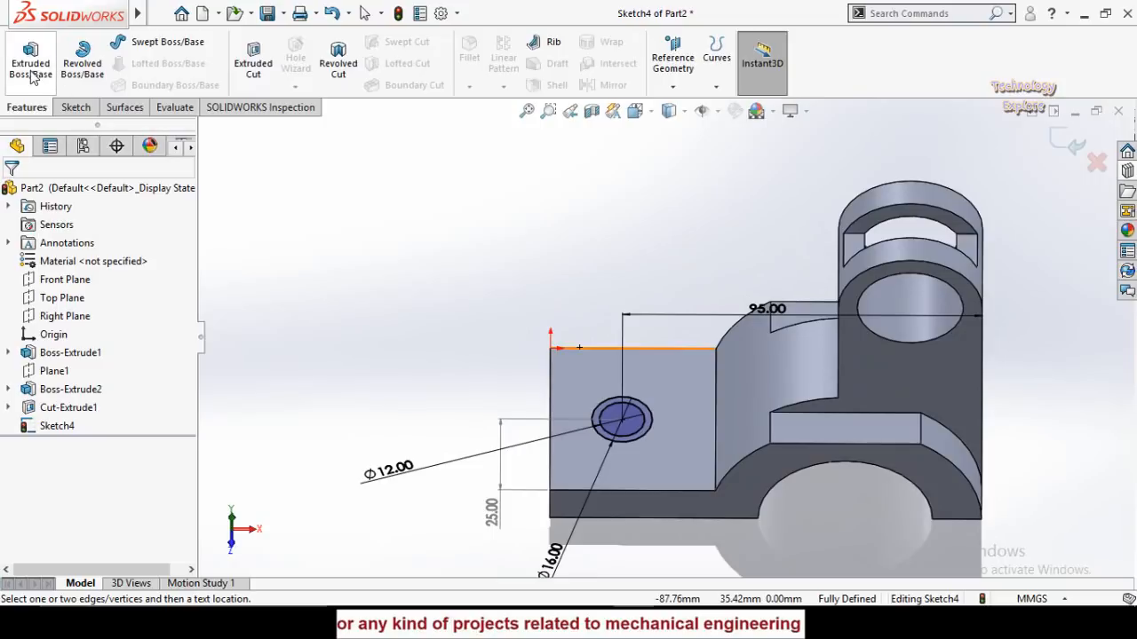
pyautogui.click(31, 64)
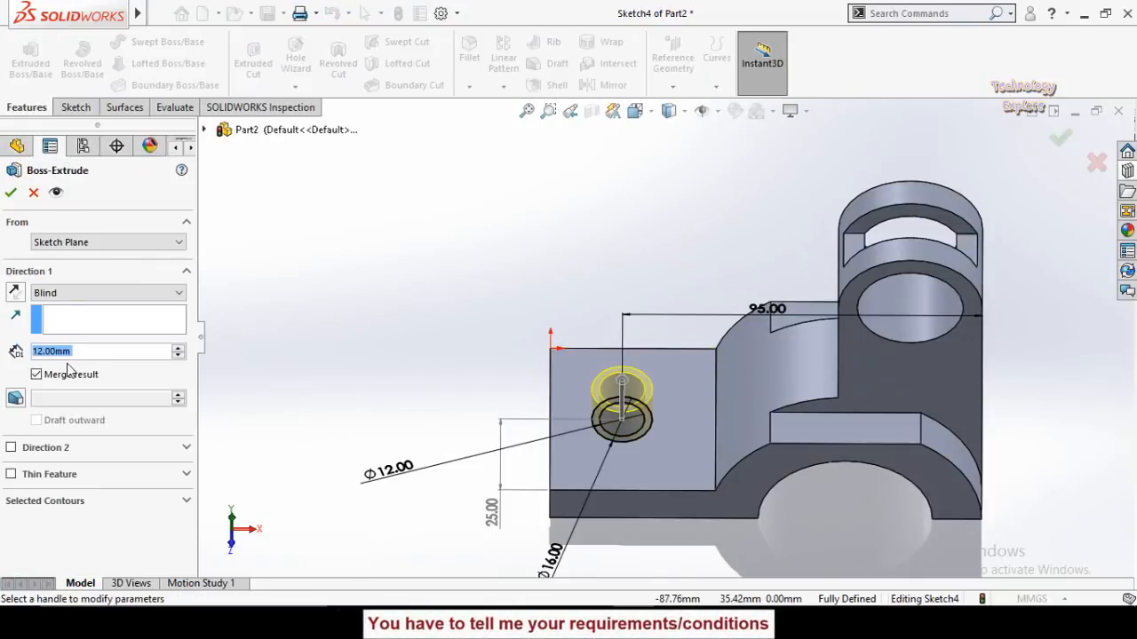
pyautogui.write('14')
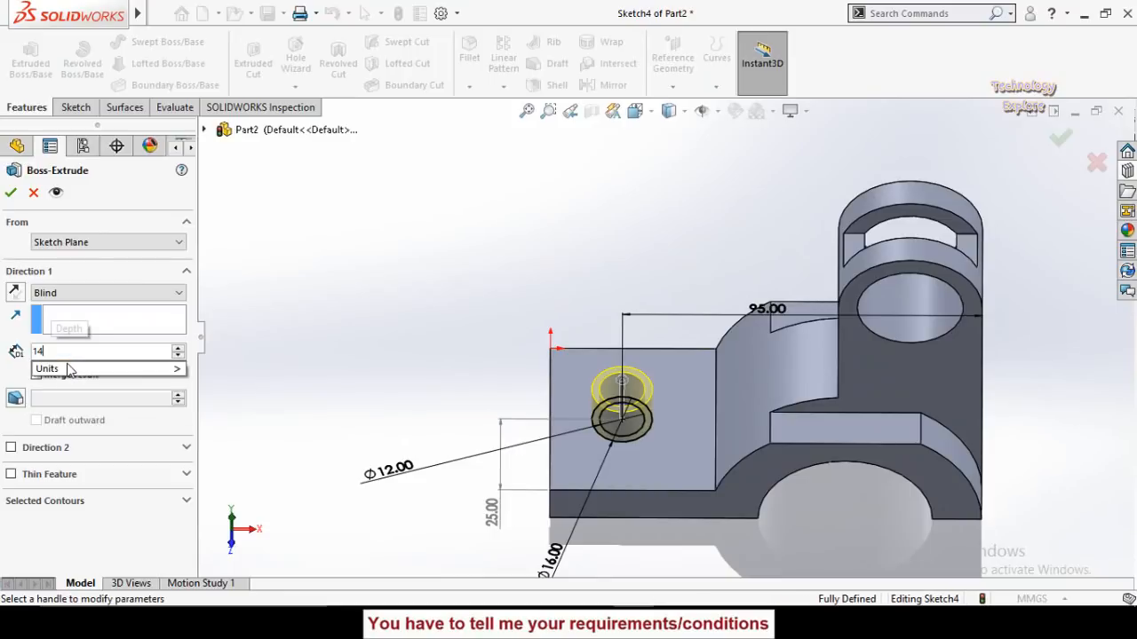
pyautogui.press('Return')
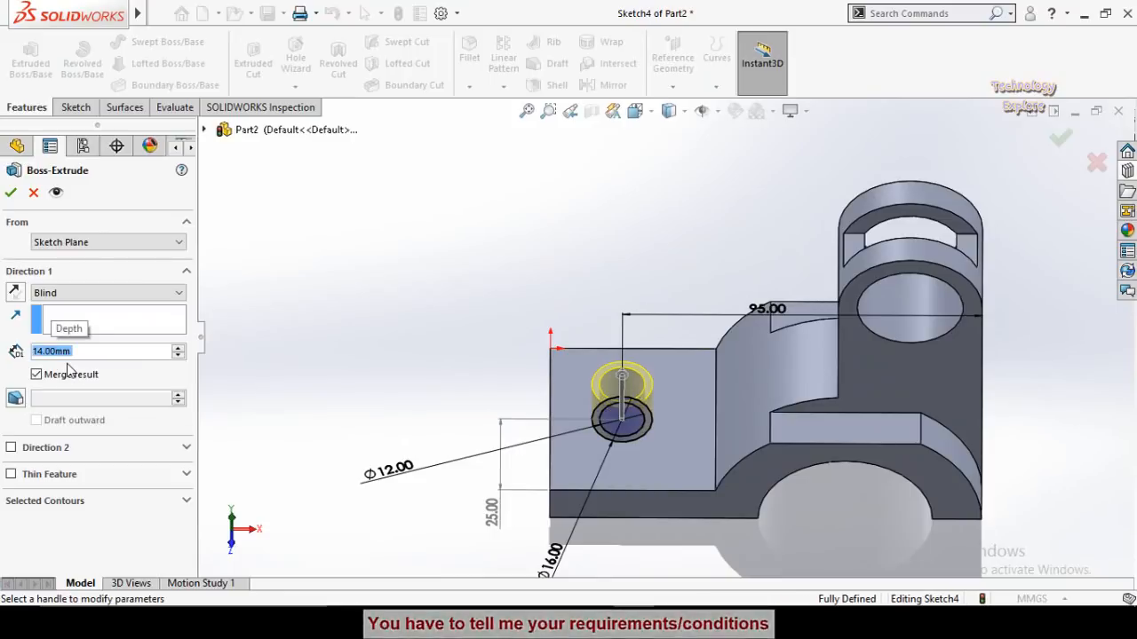
pyautogui.click(11, 194)
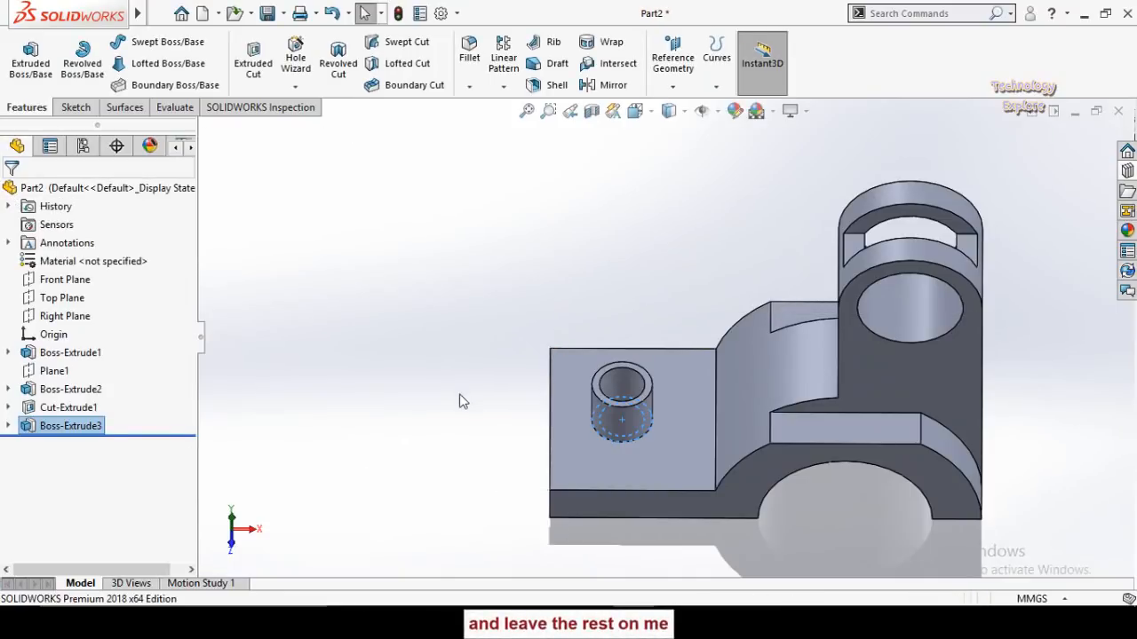
# Step: Fillet the edge where the round boss meets the base plate with a 3 mm symmetric radius
pyautogui.moveTo(489, 428); pyautogui.dragTo(485, 402, button='middle')
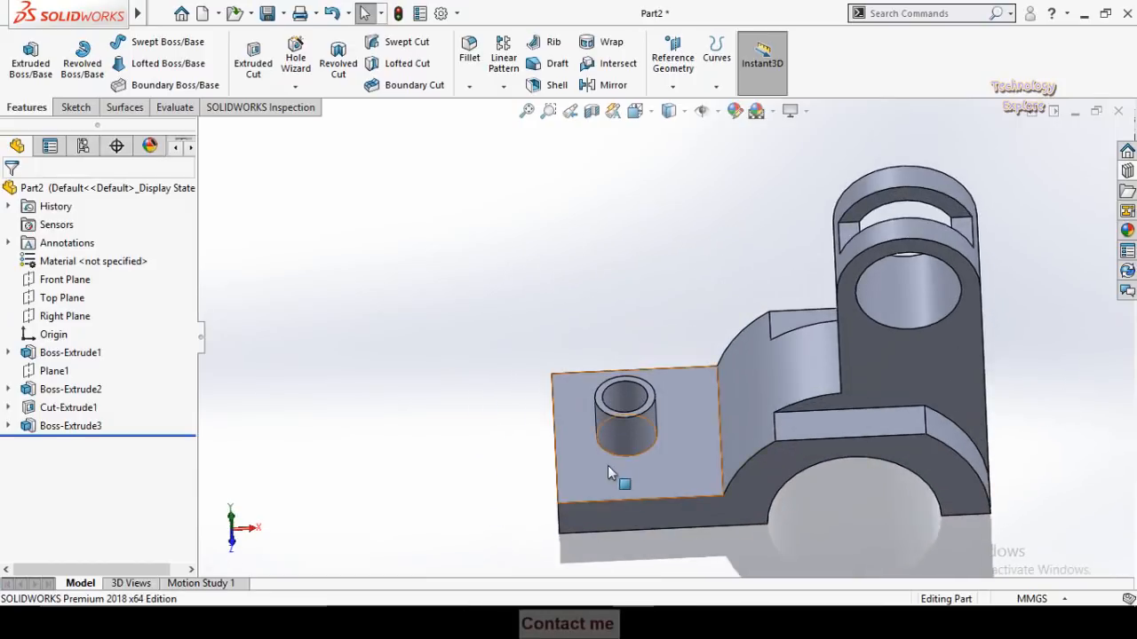
pyautogui.scroll(-2, 594, 456)
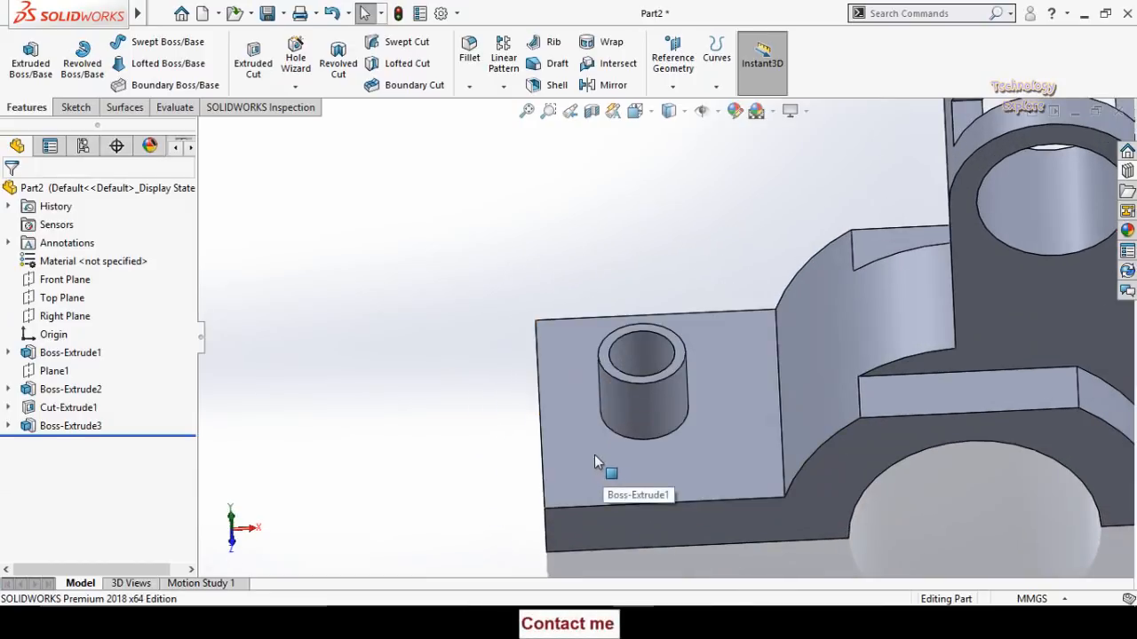
pyautogui.click(469, 59)
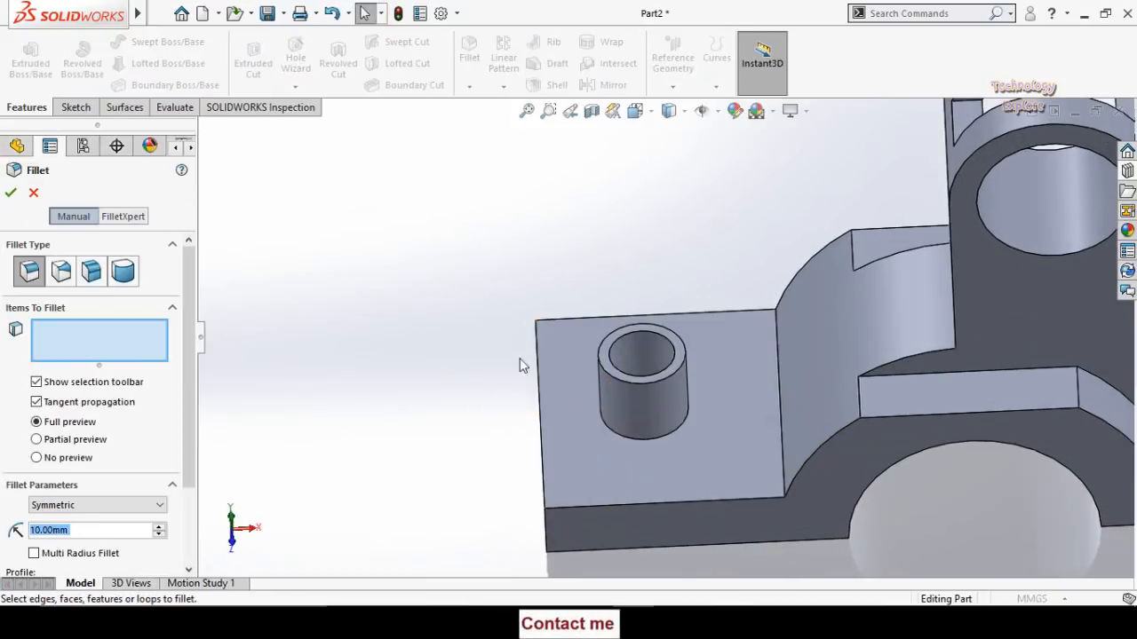
pyautogui.click(617, 432)
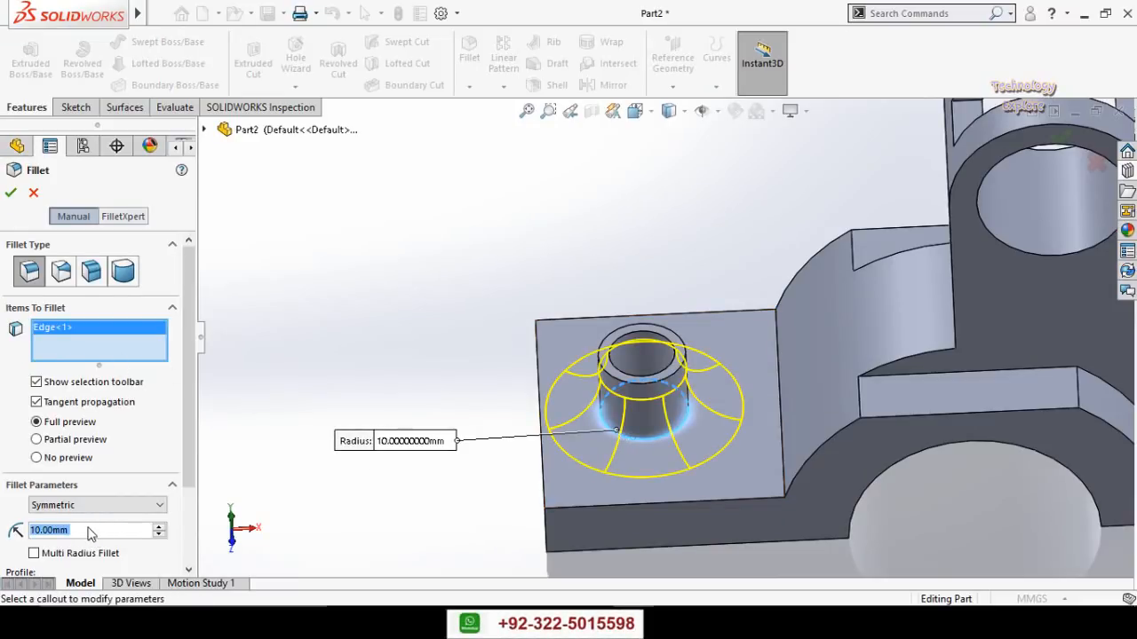
pyautogui.scroll(-1, 183, 469)
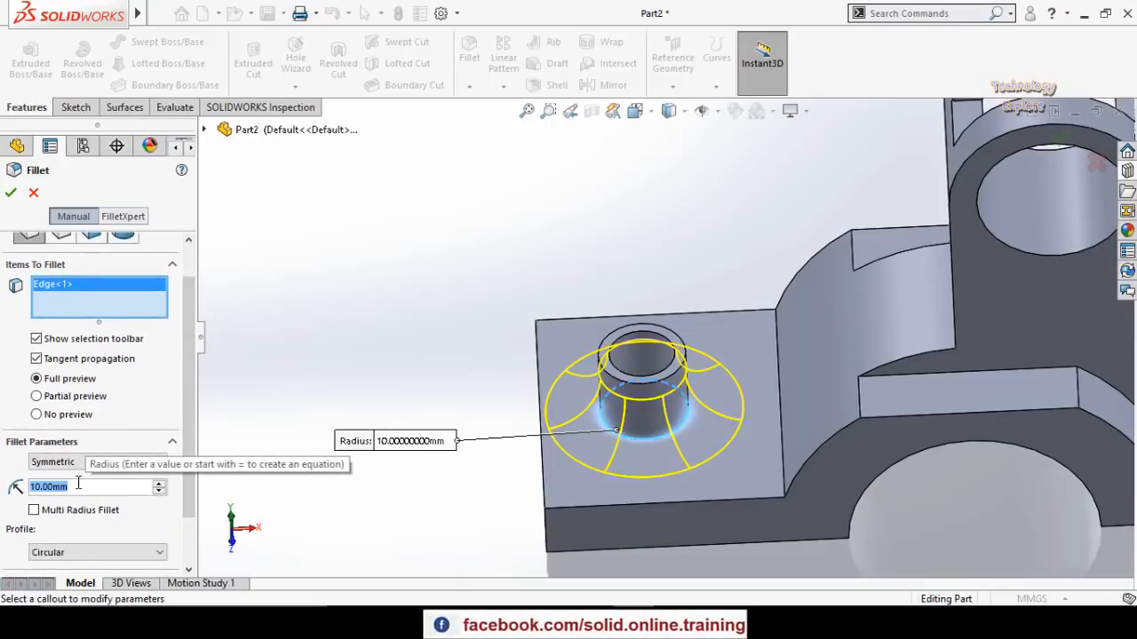
pyautogui.write('3')
pyautogui.press('Return')
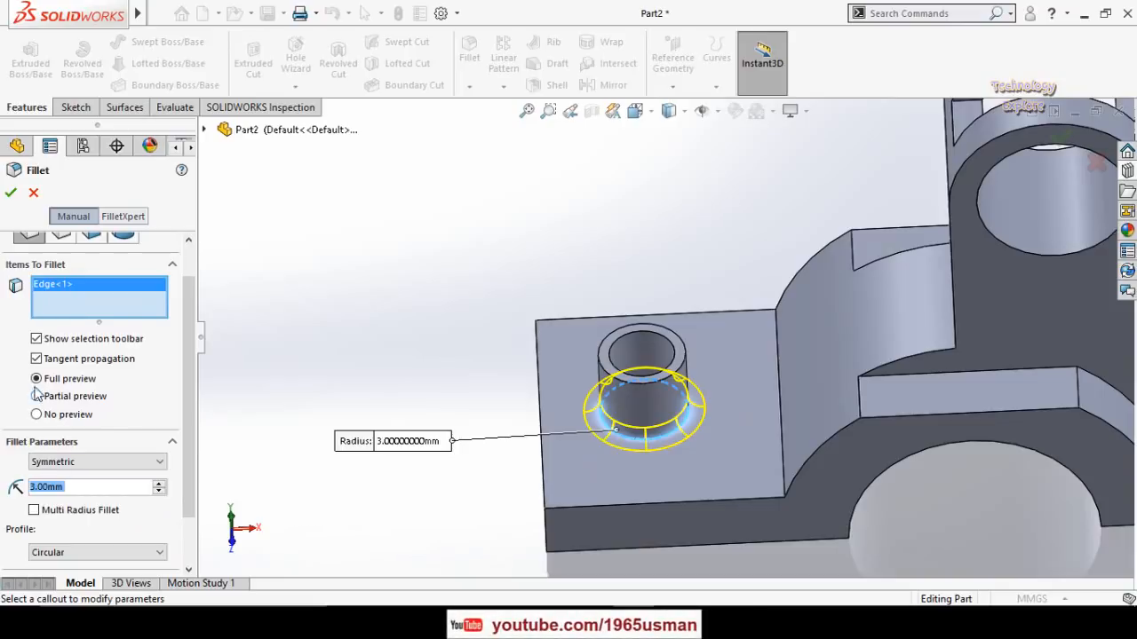
pyautogui.click(10, 194)
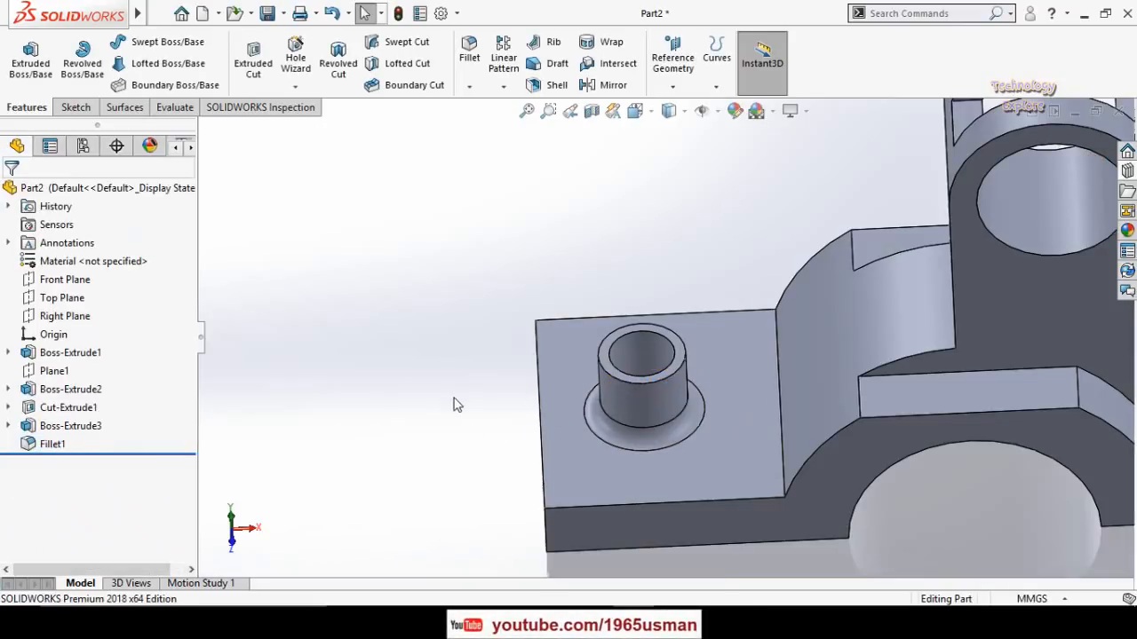
# Step: Check the bracket in the Photos reference drawing, and in SOLIDWORKS convert the boss's inner bottom edge into a sketch on the base plate's top face
pyautogui.moveTo(456, 400); pyautogui.dragTo(510, 479, button='middle')
pyautogui.moveTo(628, 344); pyautogui.dragTo(627, 288, button='middle')
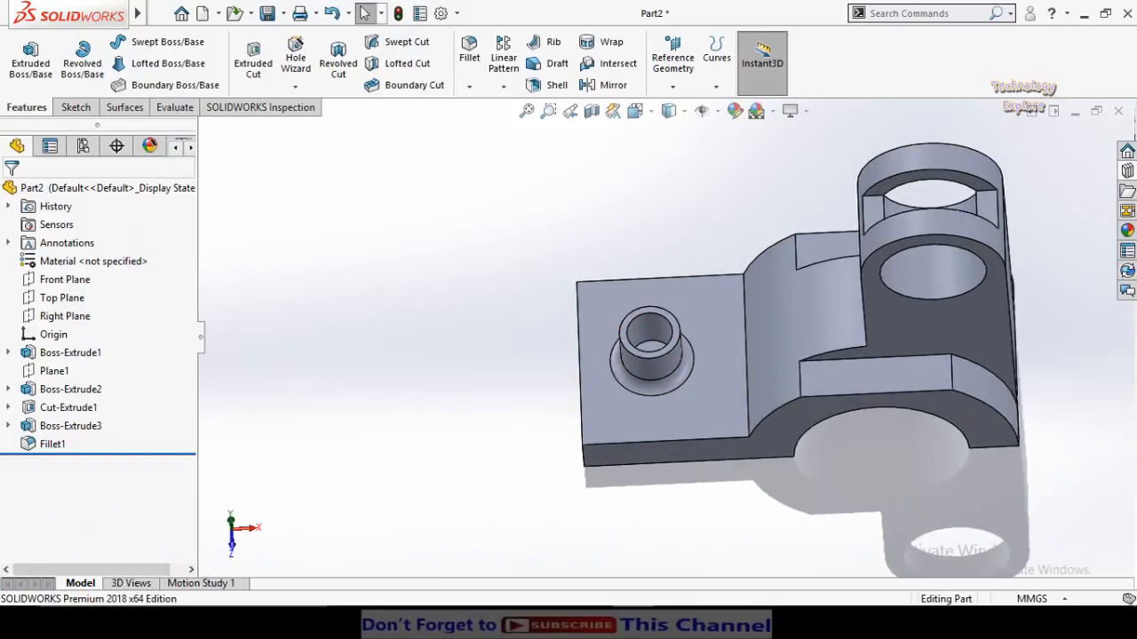
pyautogui.click(673, 623)
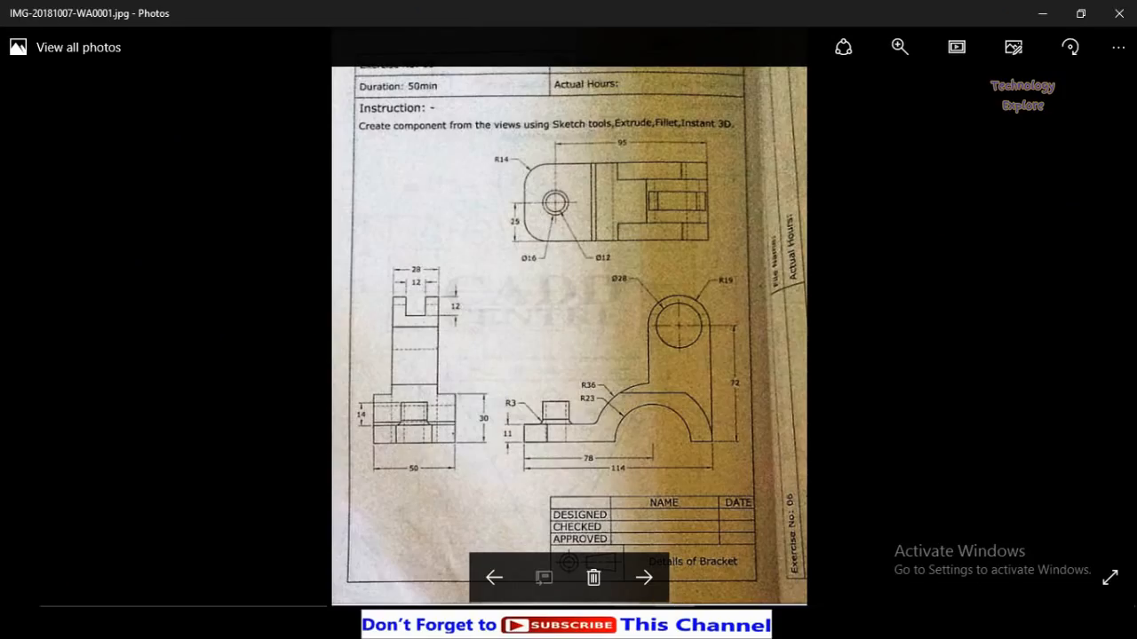
pyautogui.click(634, 622)
pyautogui.moveTo(635, 380); pyautogui.dragTo(635, 403, button='middle')
pyautogui.scroll(-5, 635, 401)
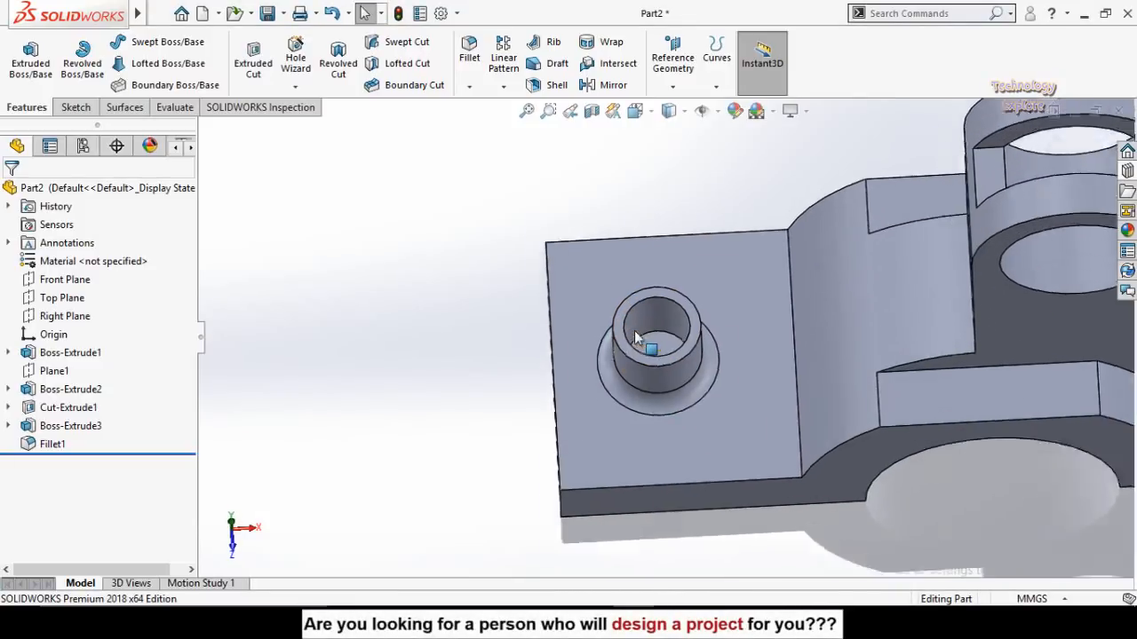
pyautogui.click(632, 460)
pyautogui.click(707, 414)
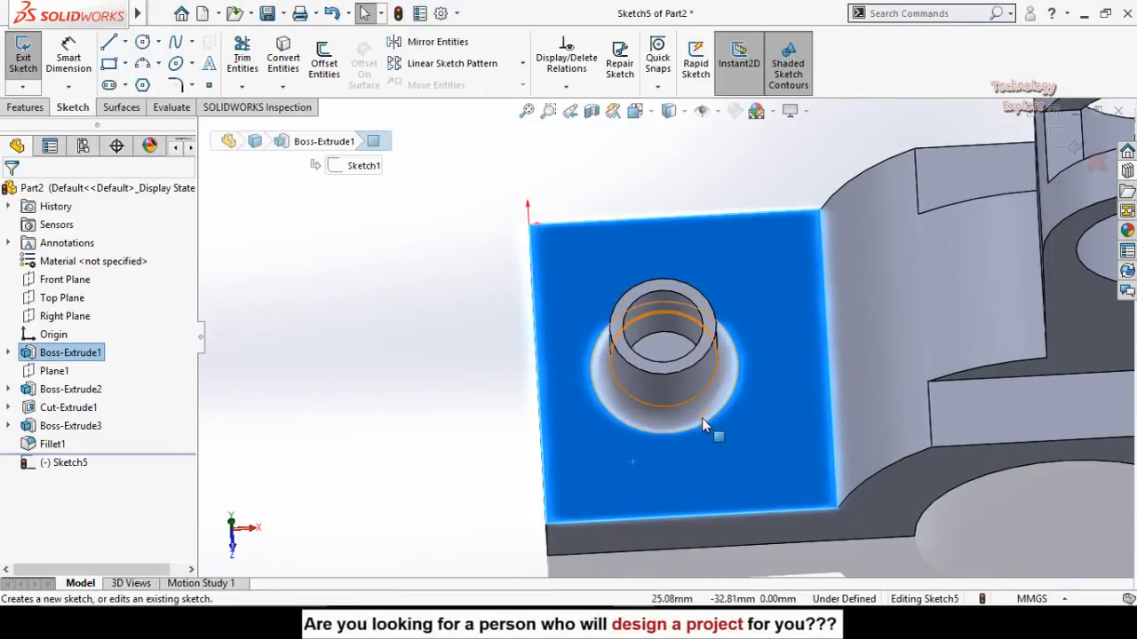
pyautogui.click(661, 338)
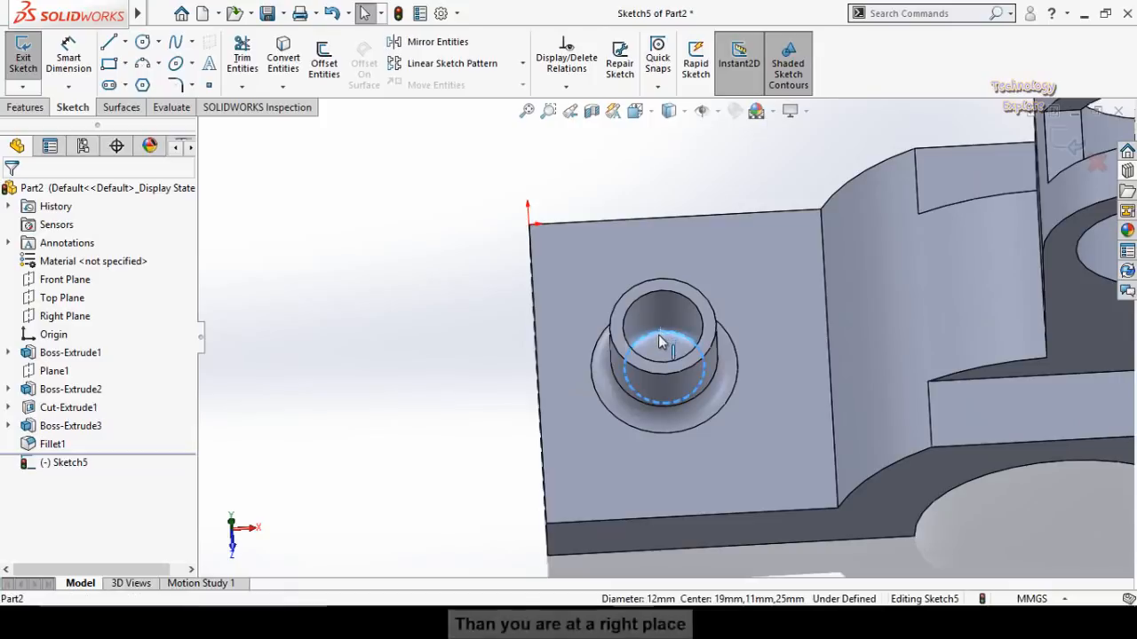
pyautogui.click(284, 62)
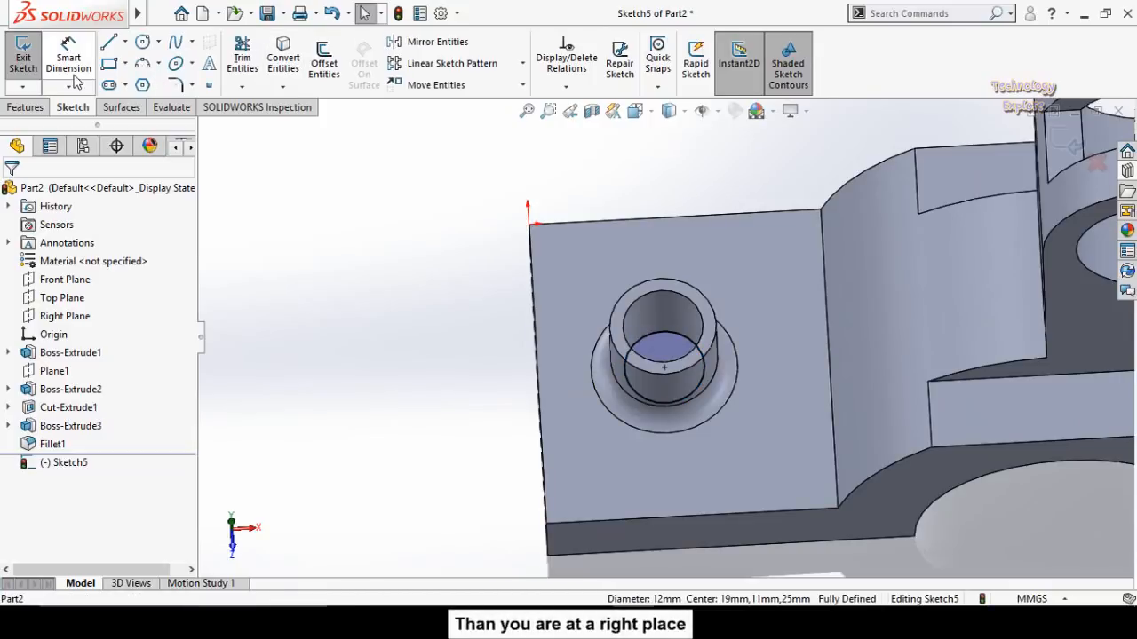
# Step: Cut the converted circle down through the base plate with a 35 mm blind extruded cut
pyautogui.click(25, 106)
pyautogui.click(32, 64)
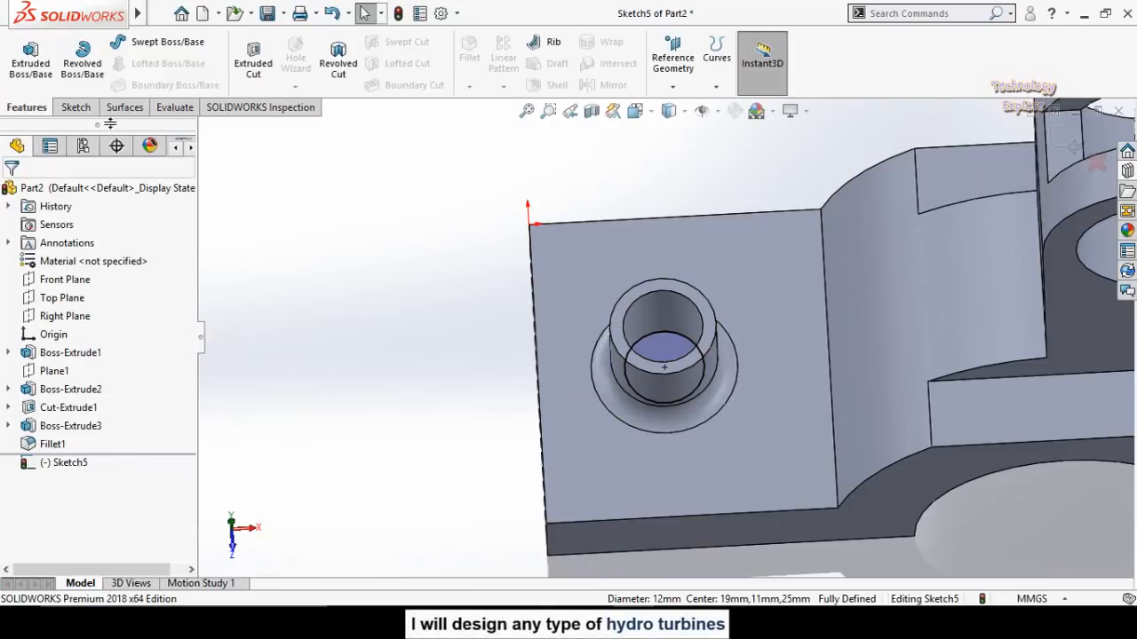
pyautogui.click(253, 57)
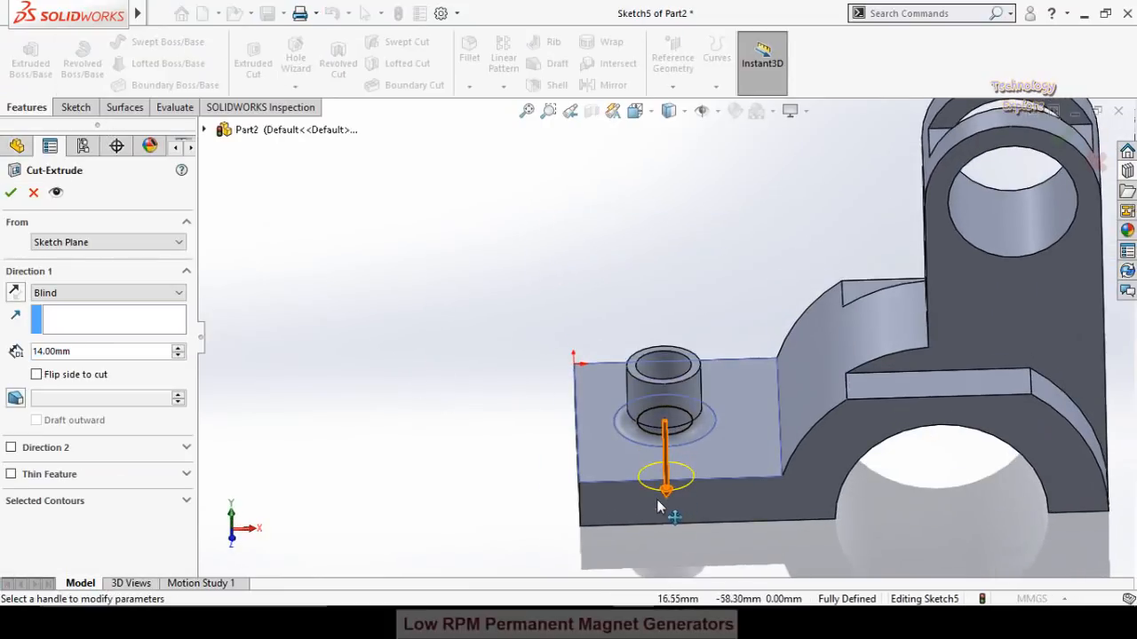
pyautogui.moveTo(666, 486); pyautogui.dragTo(668, 558)
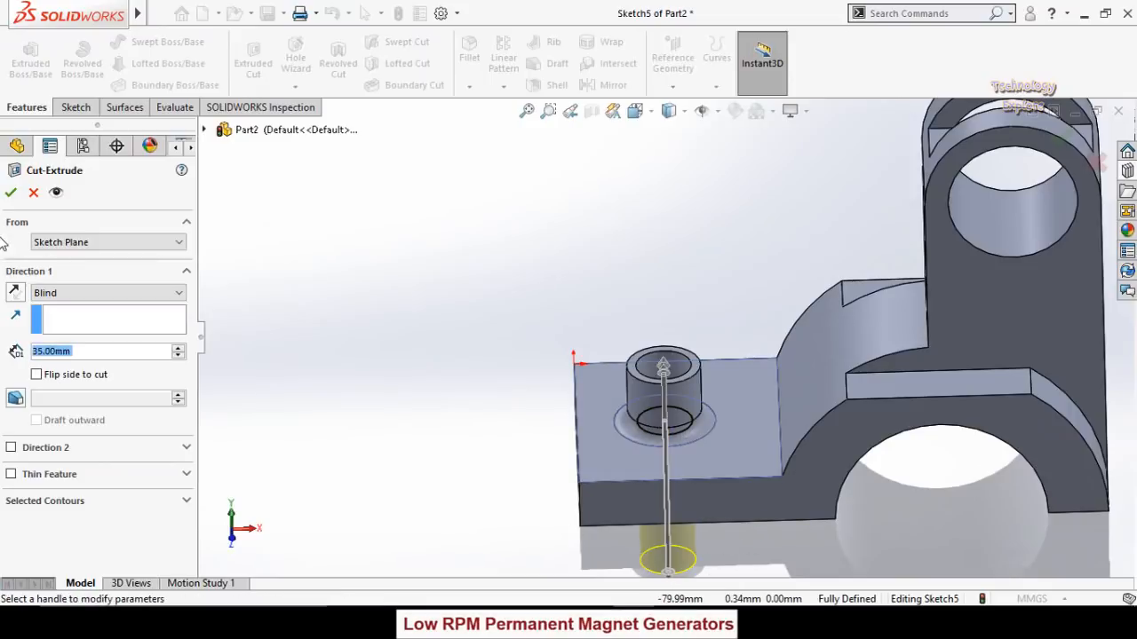
pyautogui.click(11, 192)
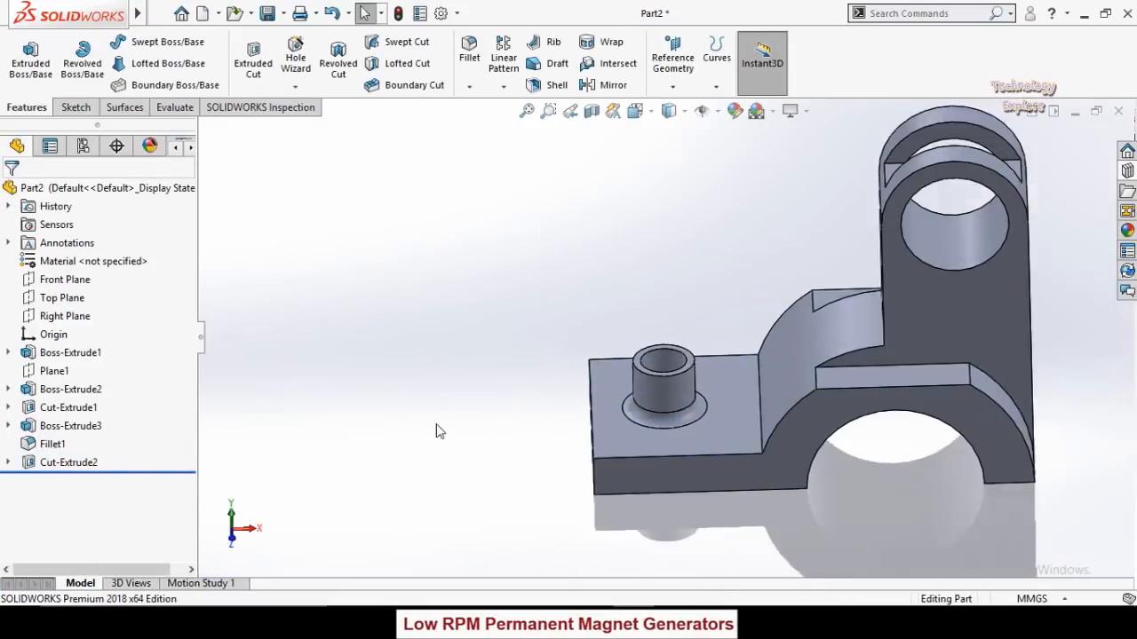
# Step: Fillet the two vertical corner edges at the free end of the base plate with a 14 mm symmetric radius
pyautogui.moveTo(609, 305); pyautogui.dragTo(502, 228, button='middle')
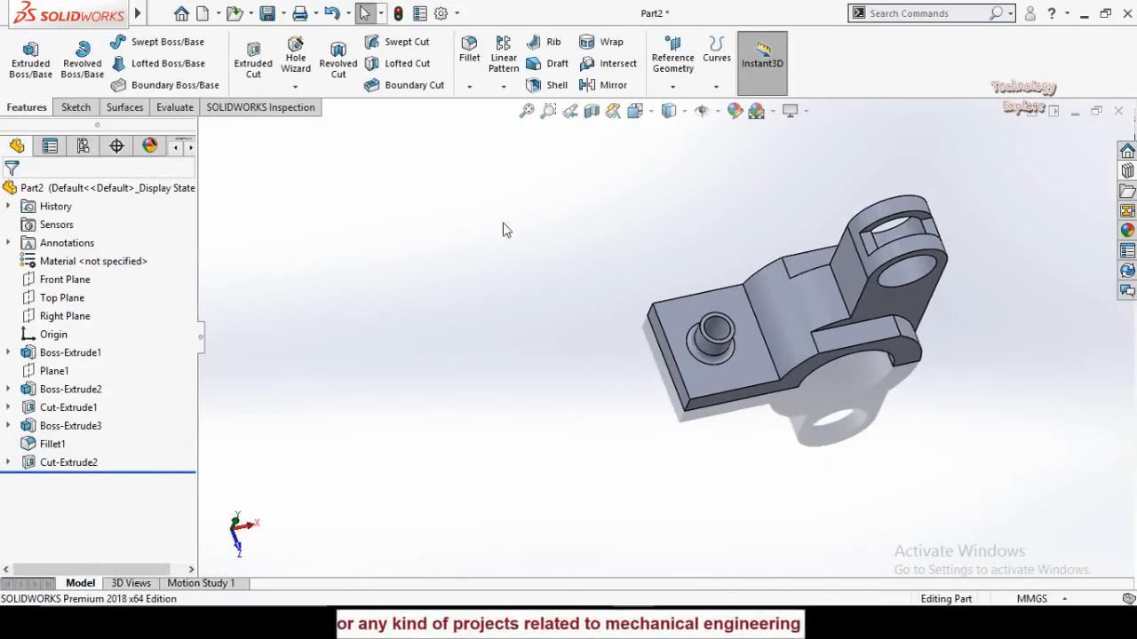
pyautogui.click(467, 49)
pyautogui.scroll(-5, 670, 427)
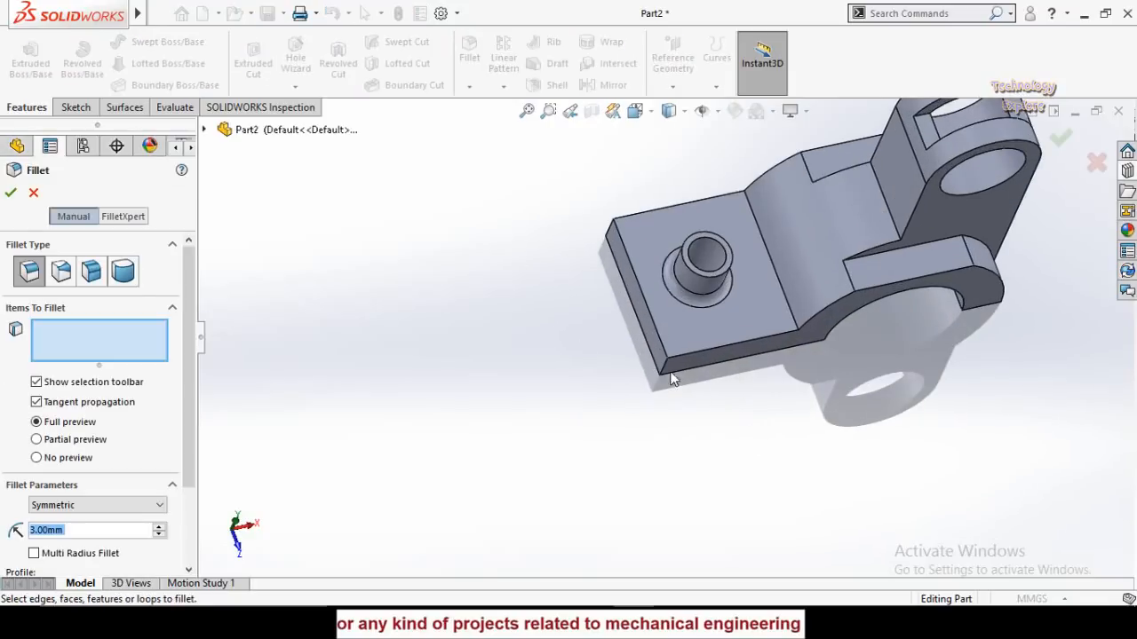
pyautogui.click(667, 362)
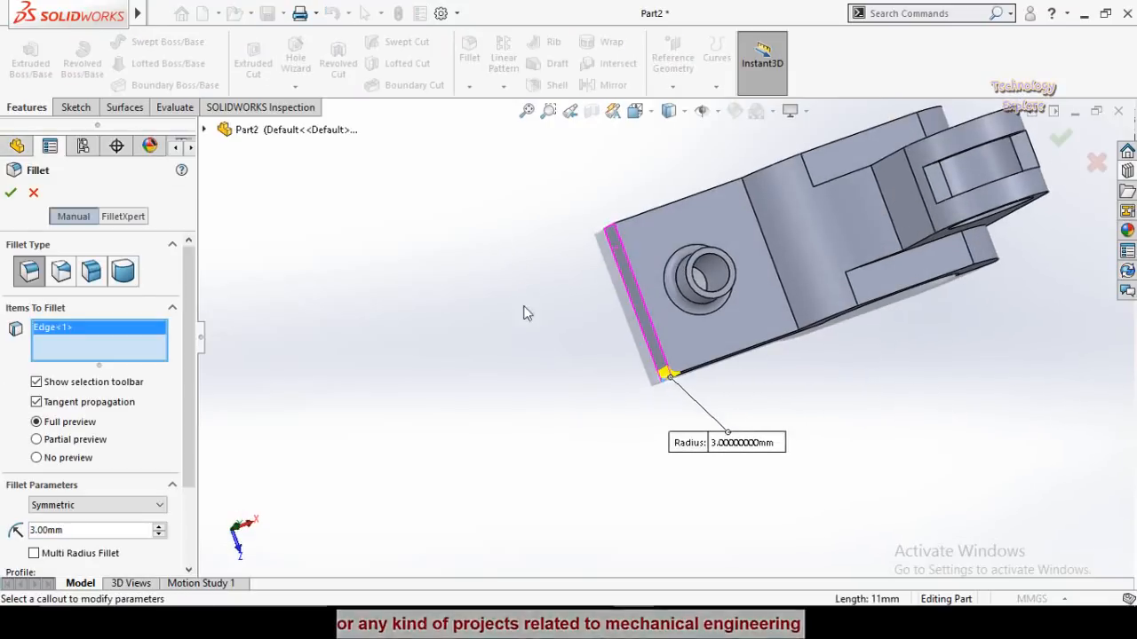
pyautogui.click(610, 229)
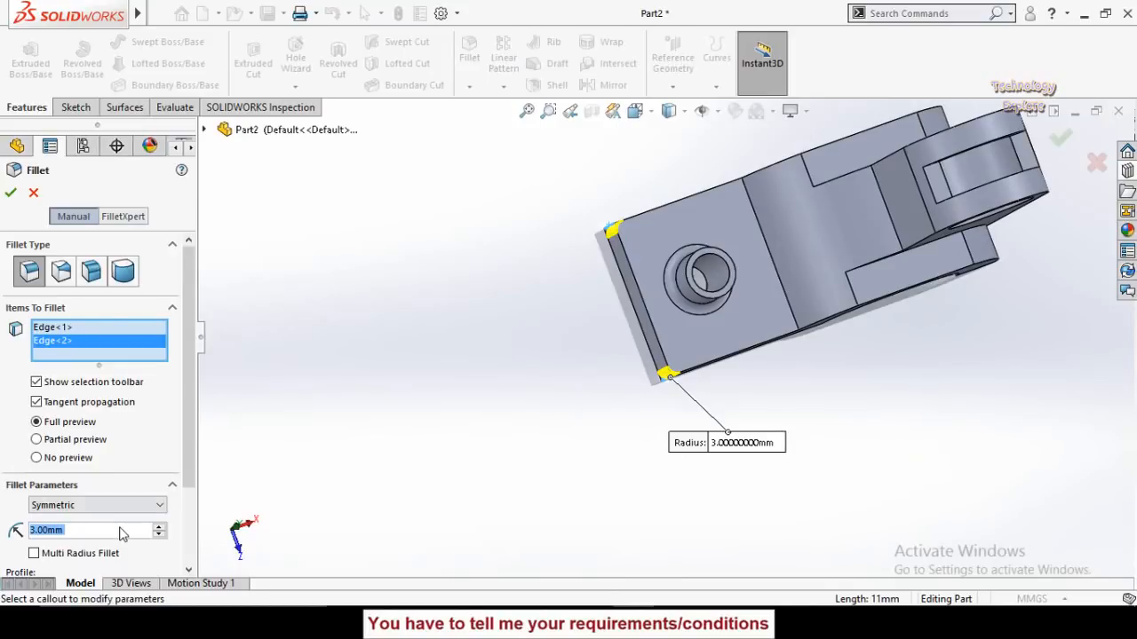
pyautogui.write('14')
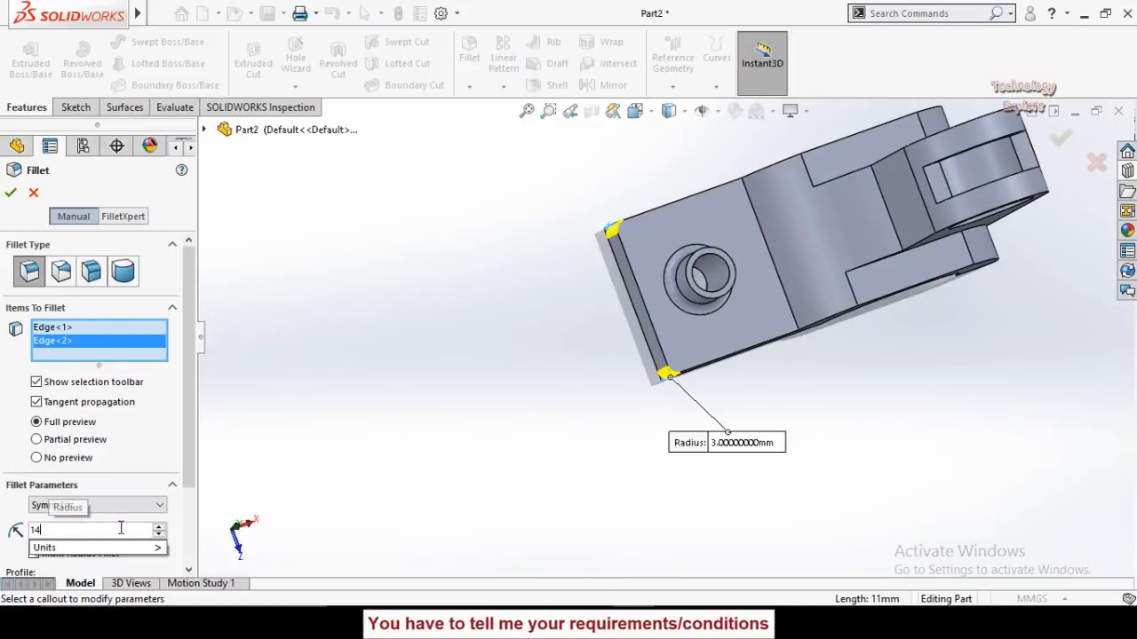
pyautogui.press('Return')
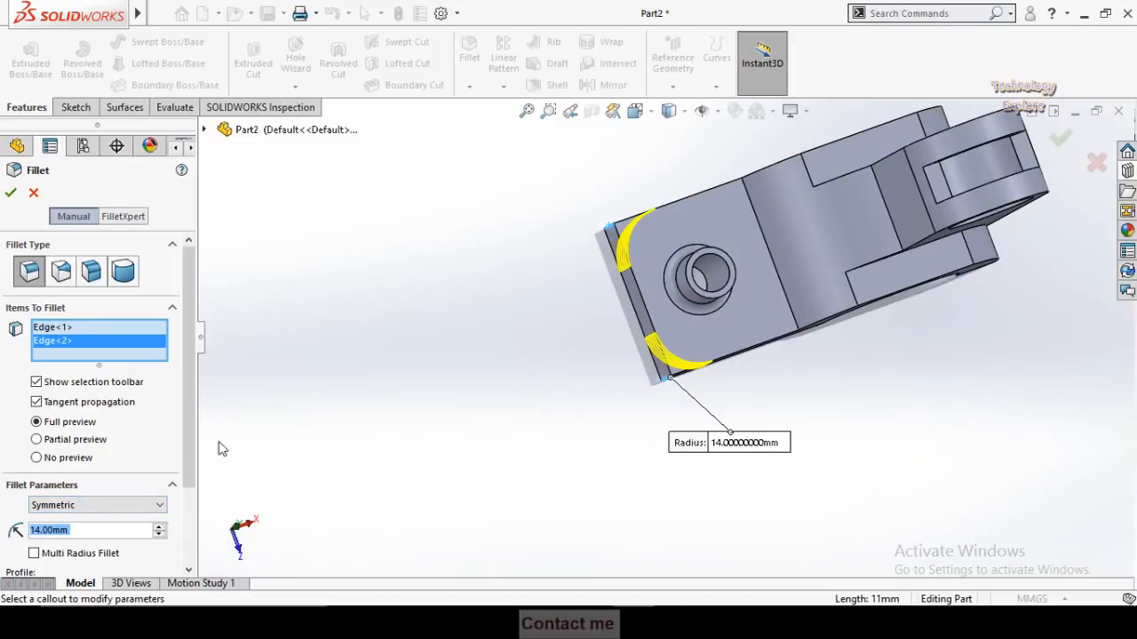
pyautogui.click(11, 193)
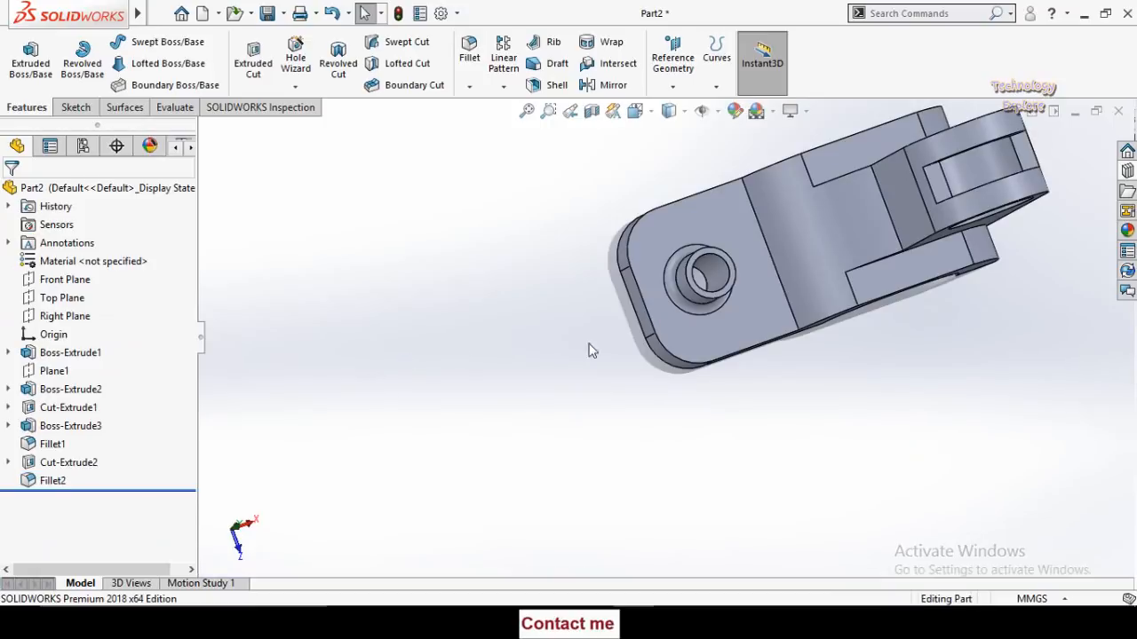
pyautogui.moveTo(589, 350)
pyautogui.mouseDown(button='middle')
pyautogui.moveTo(642, 447)
pyautogui.moveTo(615, 329)
pyautogui.moveTo(490, 261)
pyautogui.moveTo(656, 346)
pyautogui.moveTo(655, 236)
pyautogui.moveTo(612, 436)
pyautogui.moveTo(501, 496)
pyautogui.mouseUp(button='middle')
pyautogui.scroll(-2, 850, 333)
pyautogui.moveTo(839, 296); pyautogui.dragTo(799, 258, button='middle')
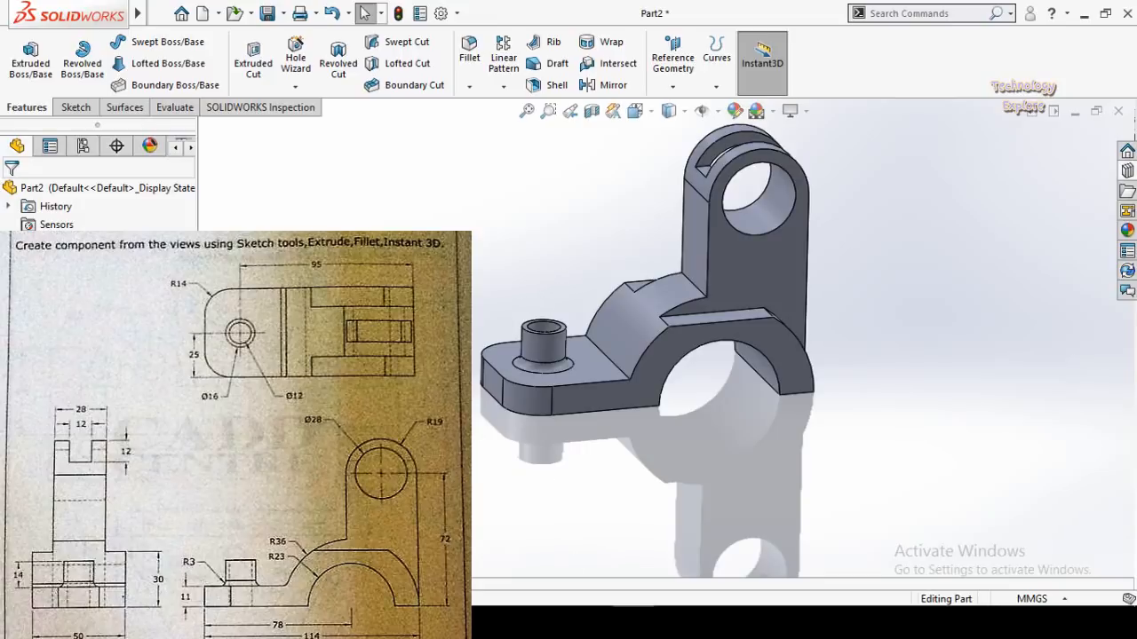
pyautogui.scroll(3, 516, 503)
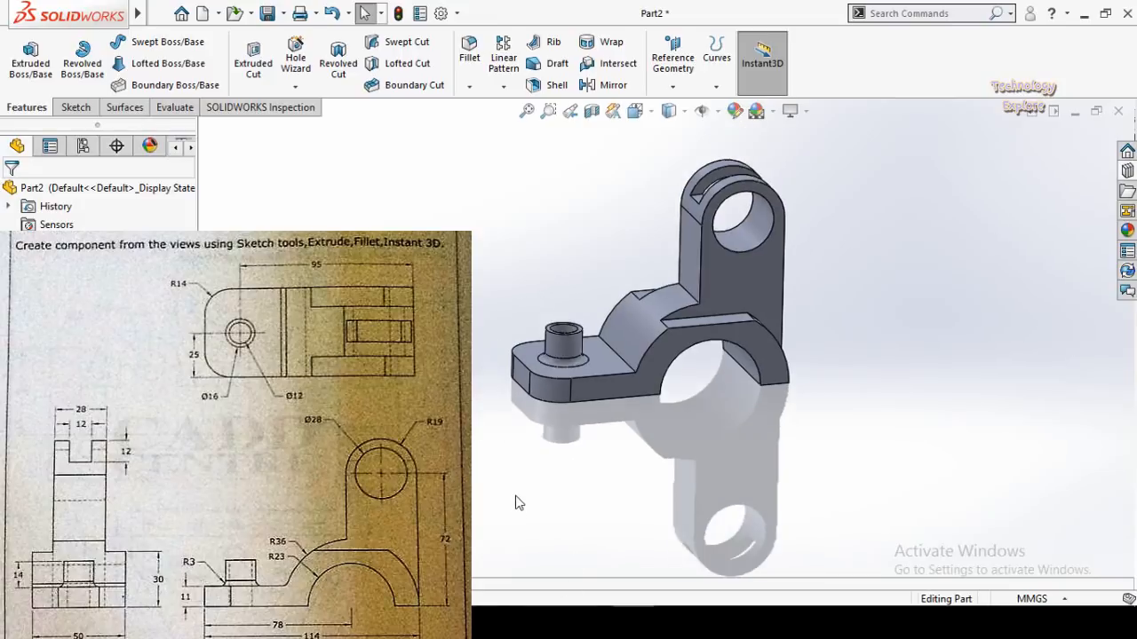
pyautogui.scroll(-2, 635, 293)
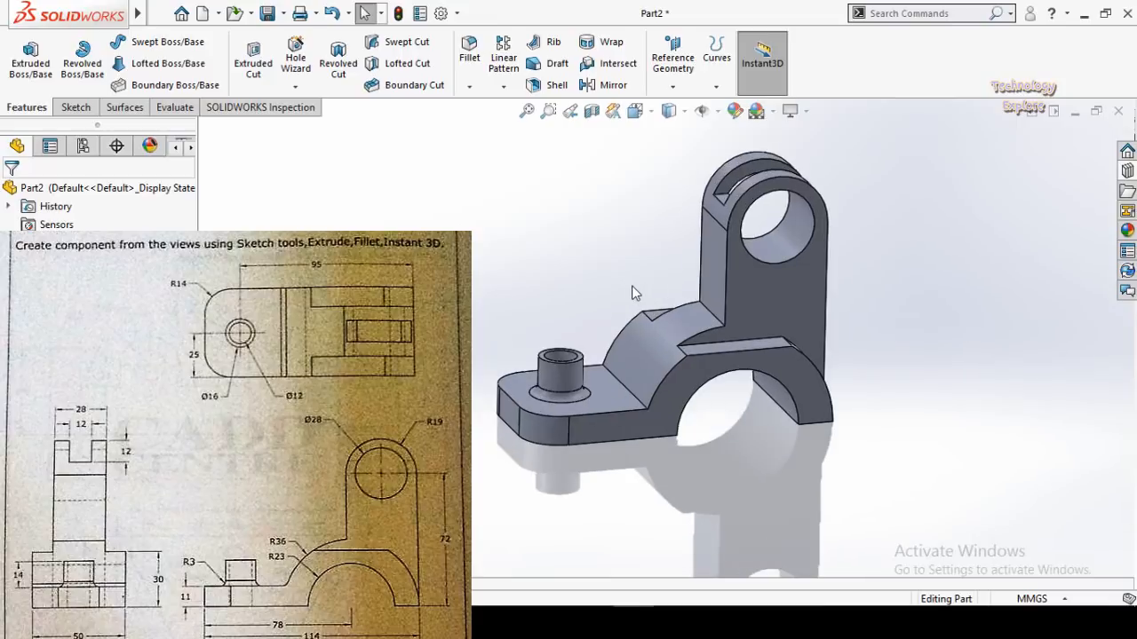